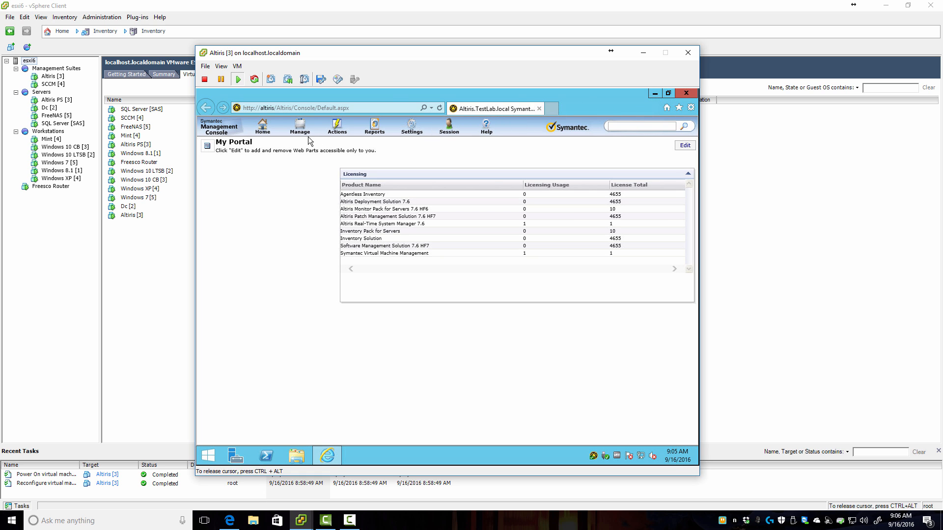
Step: Open the page for pushing the Symantec Management Agent to computers
mouse_move(300, 129)
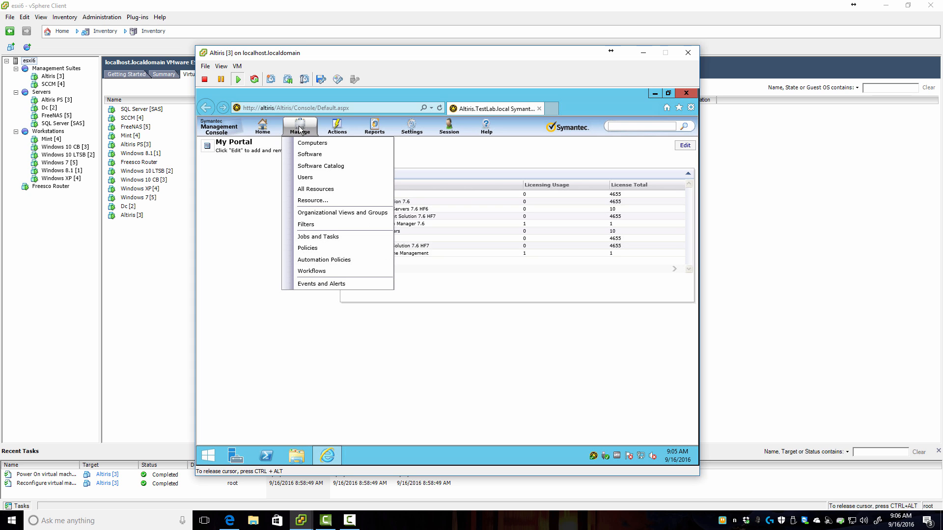
mouse_move(345, 129)
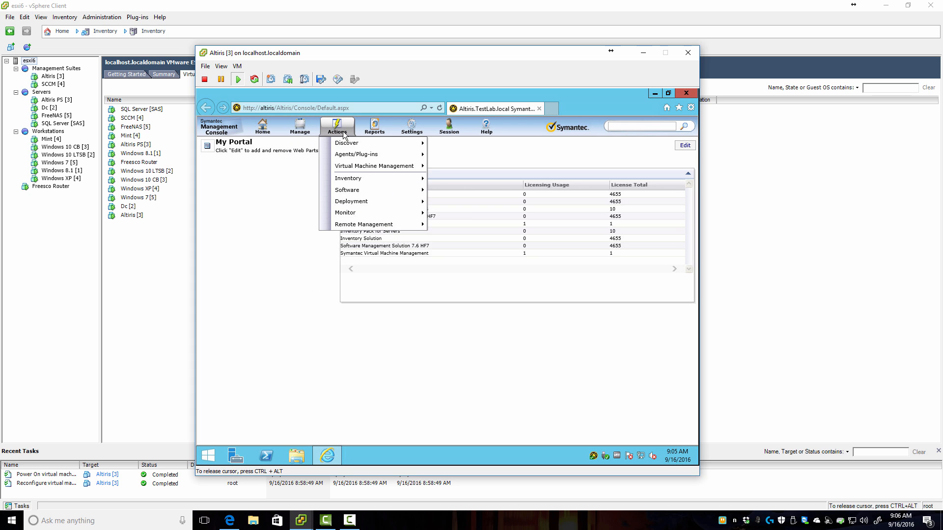
mouse_move(347, 146)
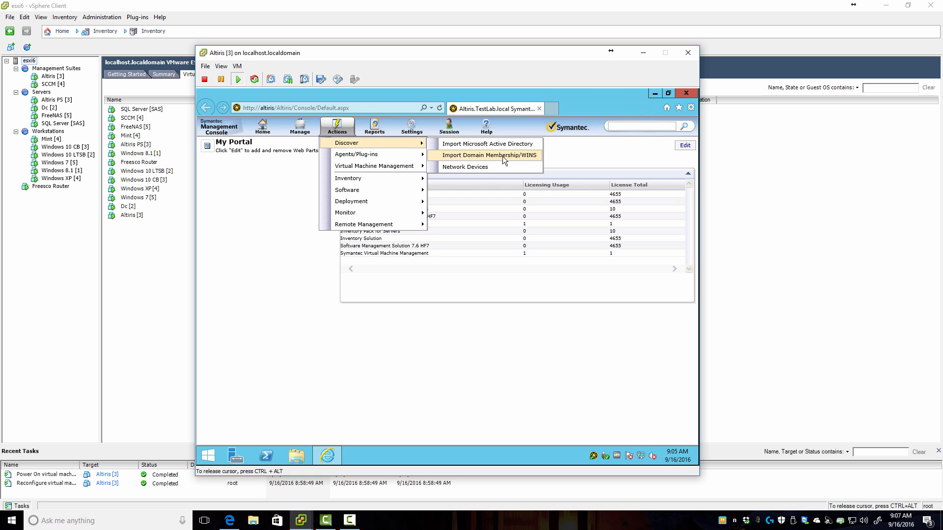
mouse_move(385, 158)
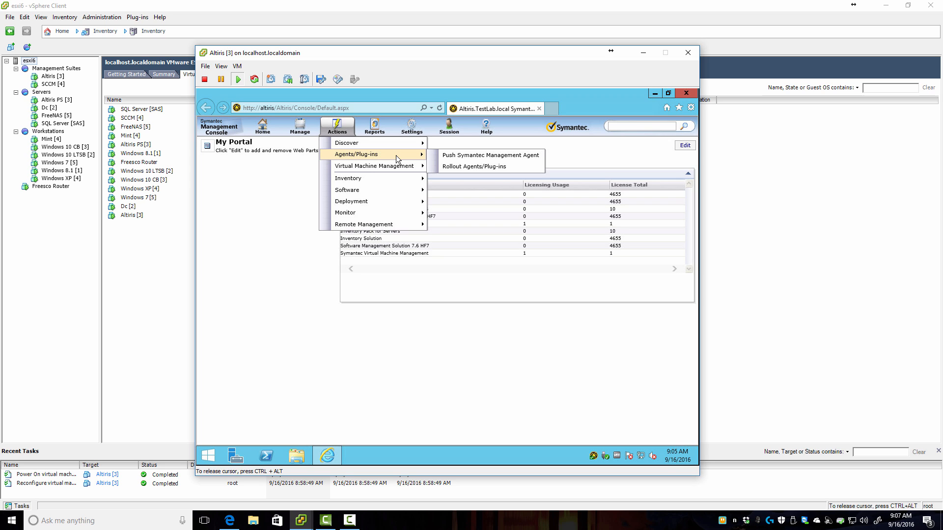
left_click(459, 156)
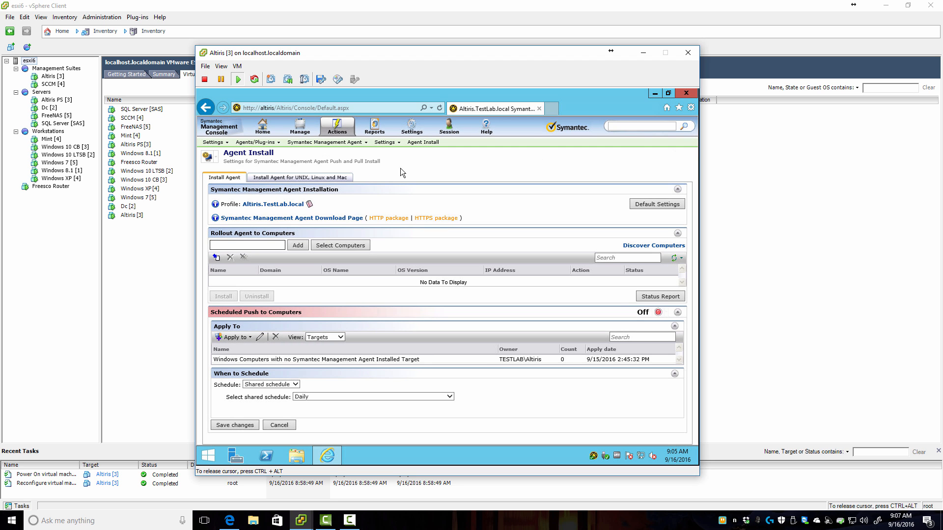
Step: Look at the computer list import and Discover Computers dialogs for the agent rollout, cancelling both without changes
left_click(217, 260)
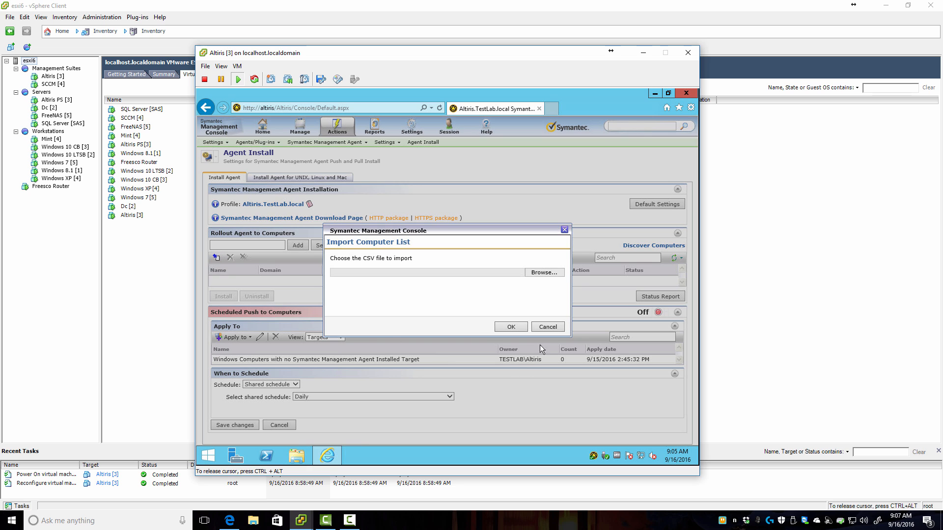
left_click(545, 327)
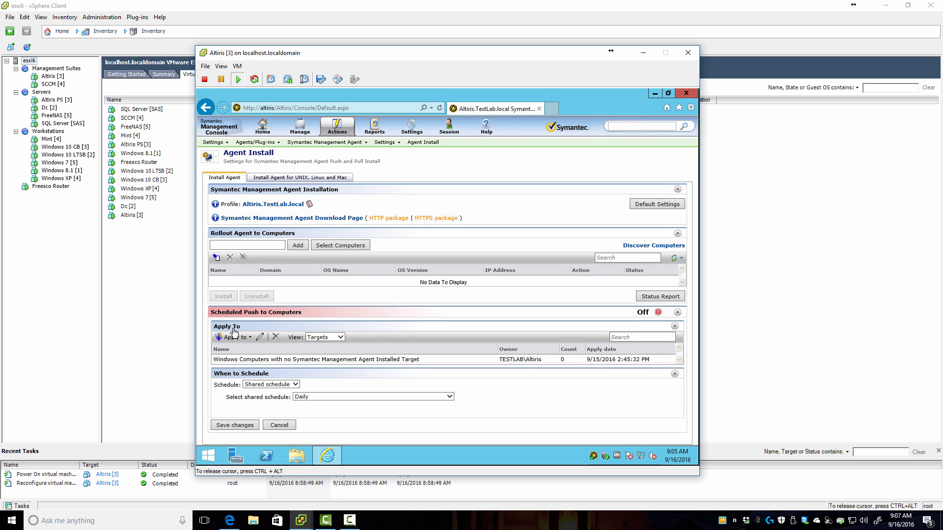
left_click(638, 247)
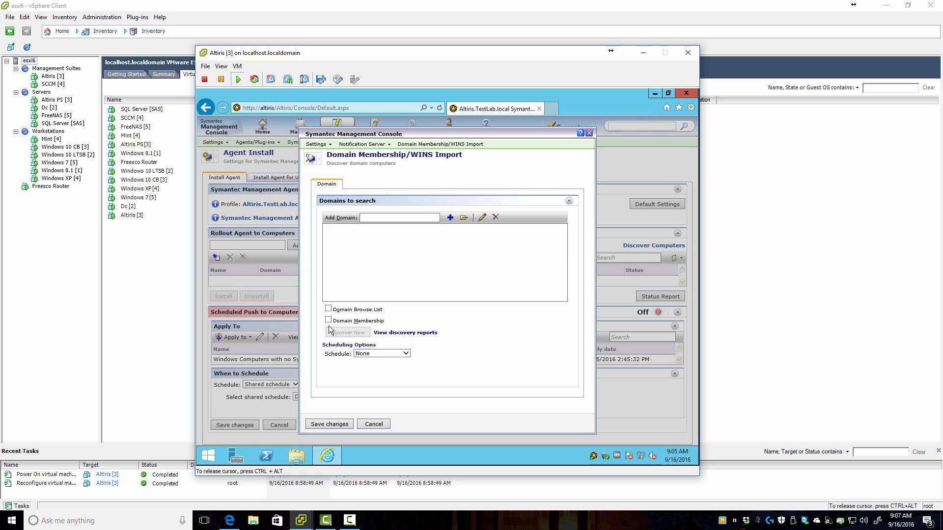
left_click(371, 423)
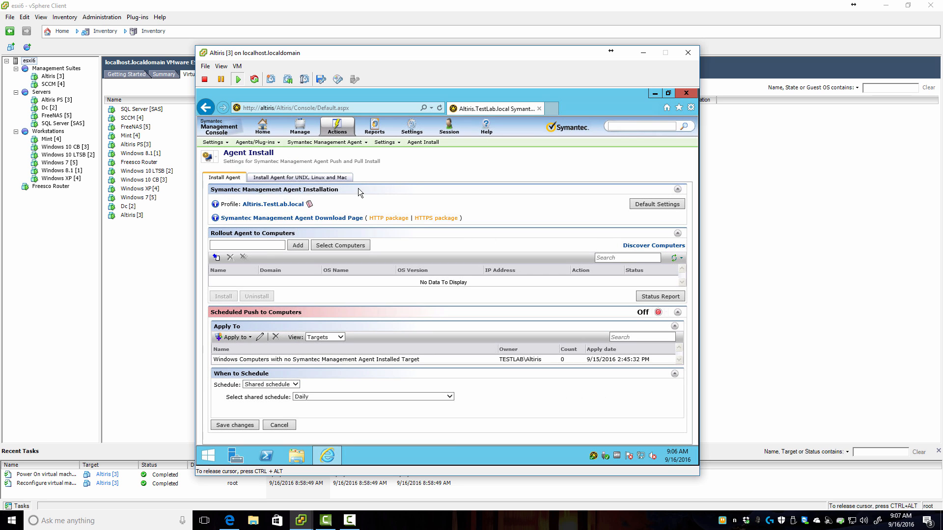
Step: Open the Microsoft Active Directory Import page and try to enable the Computer resource import rule
left_click(337, 127)
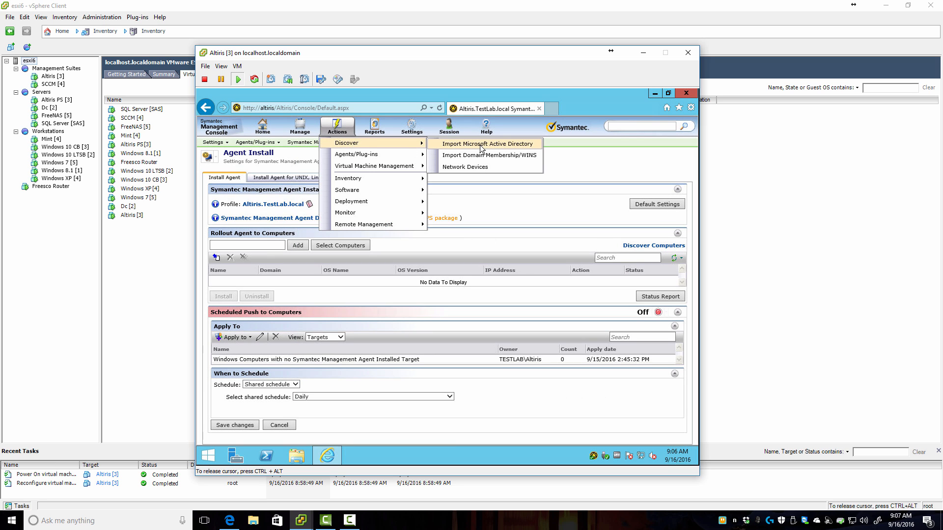
left_click(480, 146)
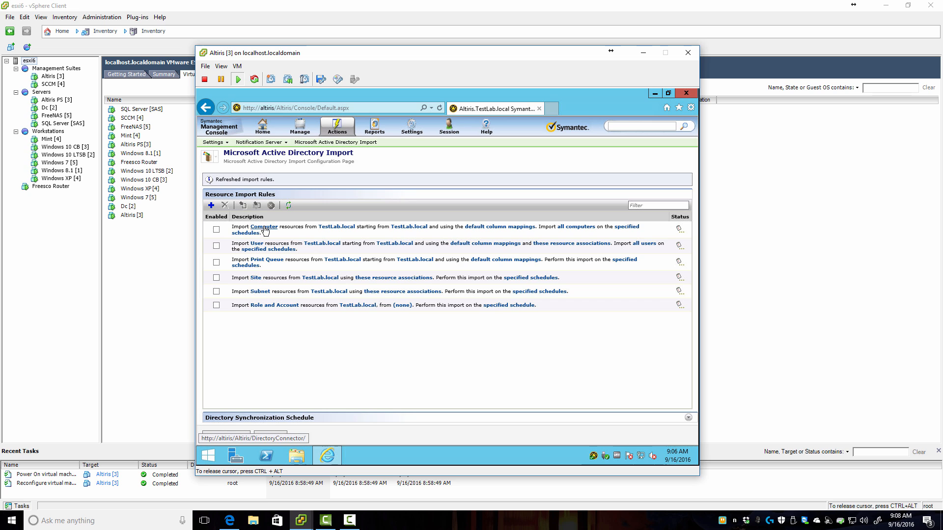
left_click(216, 230)
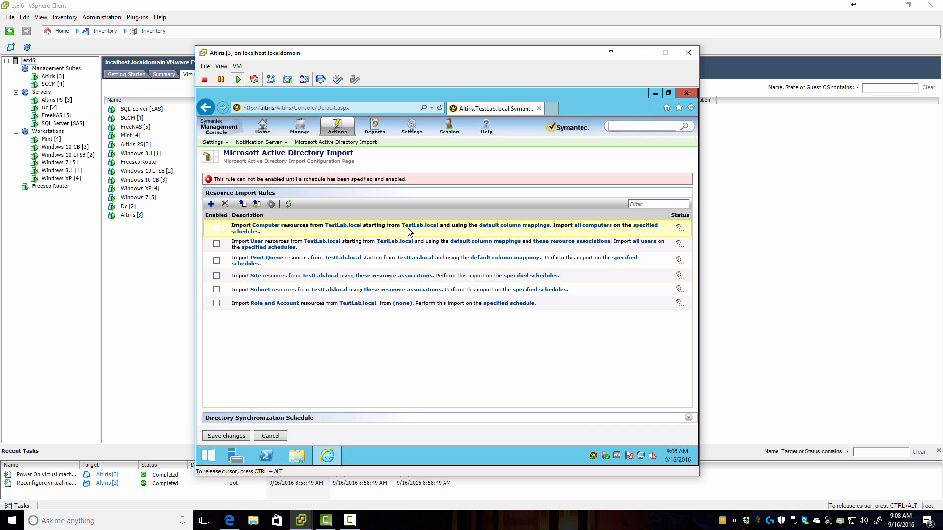
Step: Limit the Computer import rule to the Computers container of TestLab.local, excluding all other listed containers
left_click(428, 226)
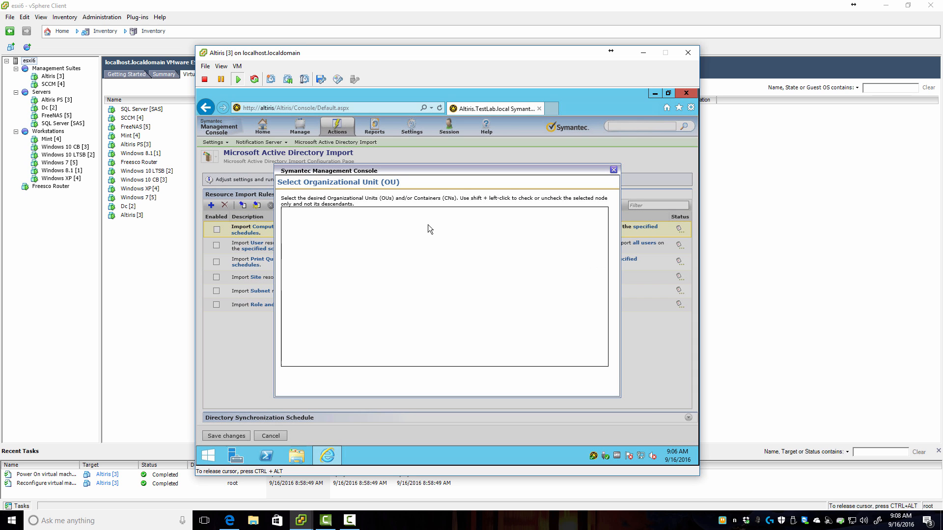
left_click(285, 213)
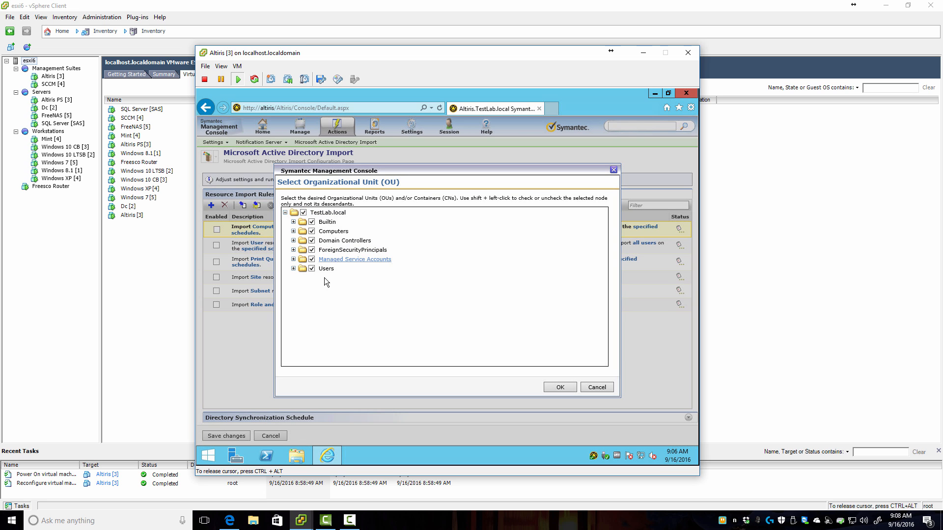
left_click(293, 222)
left_click(293, 241)
left_click(312, 222)
left_click(311, 241)
left_click(312, 250)
left_click(312, 259)
left_click(312, 268)
left_click(560, 387)
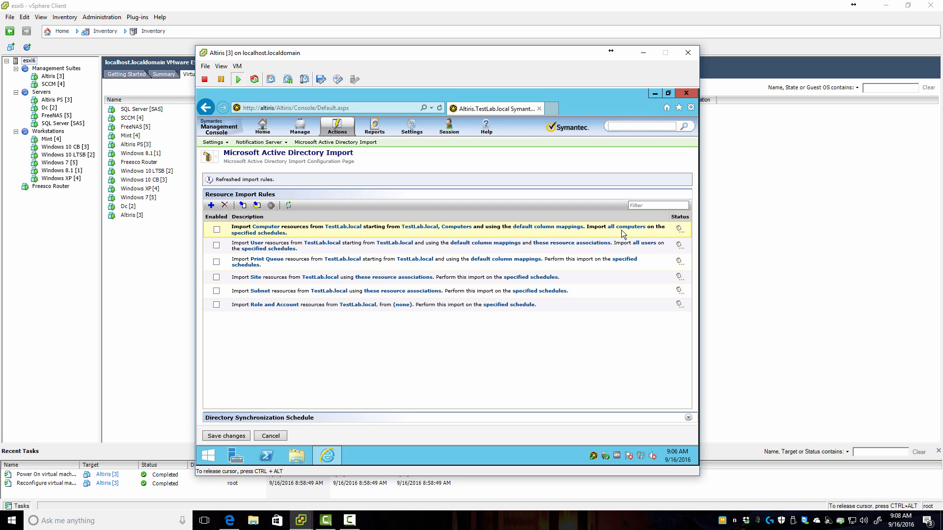
Step: Enable the Computer import rule together with its full import and update schedules, and save the changes
left_click(267, 234)
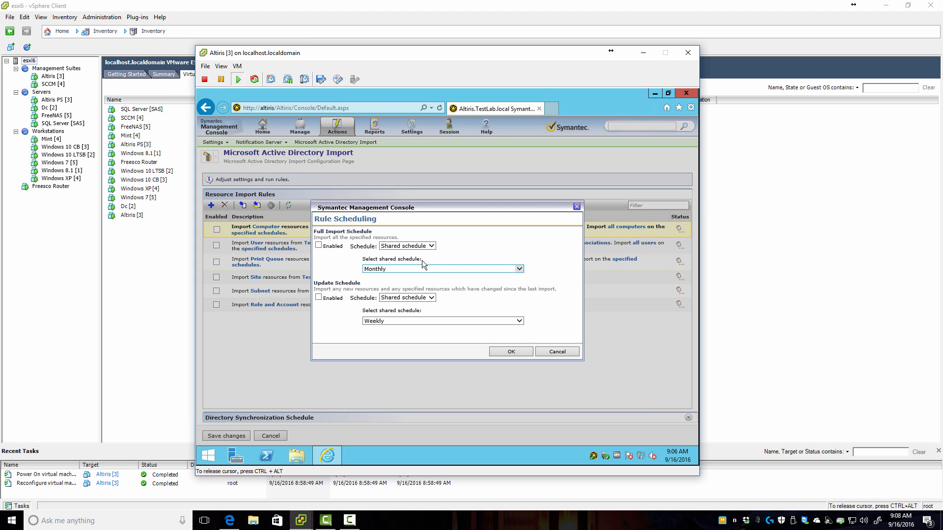
left_click(318, 245)
left_click(319, 297)
left_click(511, 351)
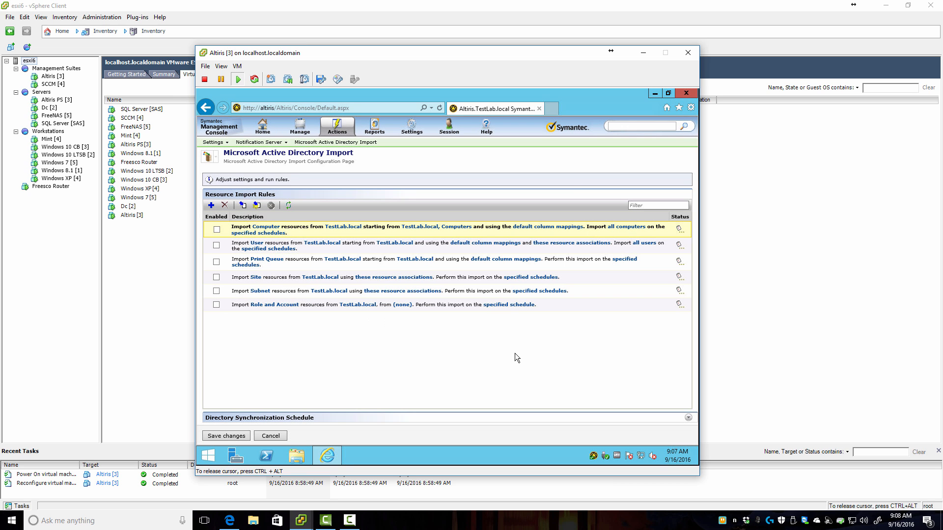
left_click(216, 230)
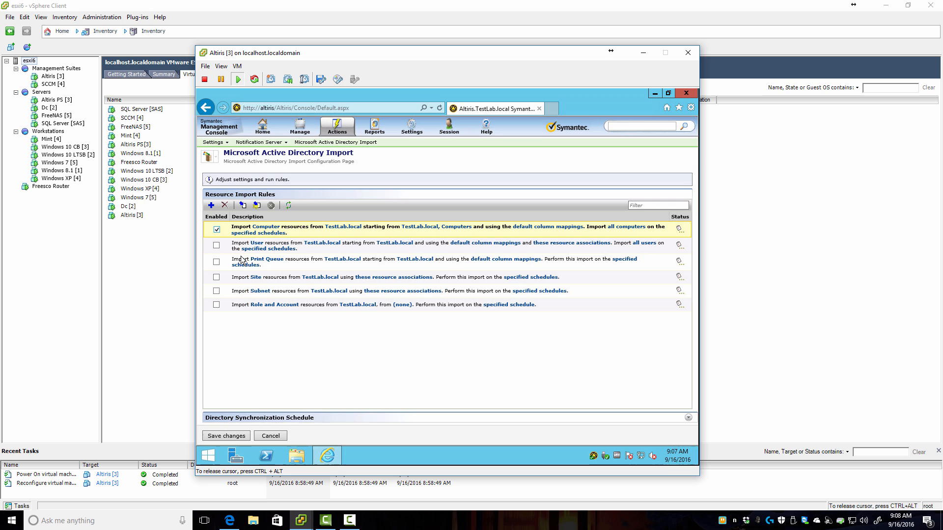
left_click(216, 436)
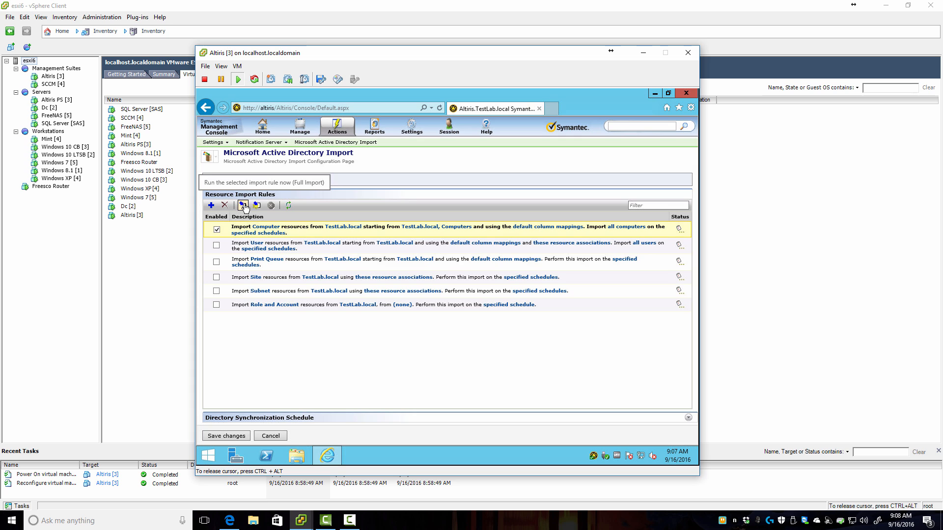
Step: Run a full import with the Computer rule immediately and refresh the import rules
left_click(243, 206)
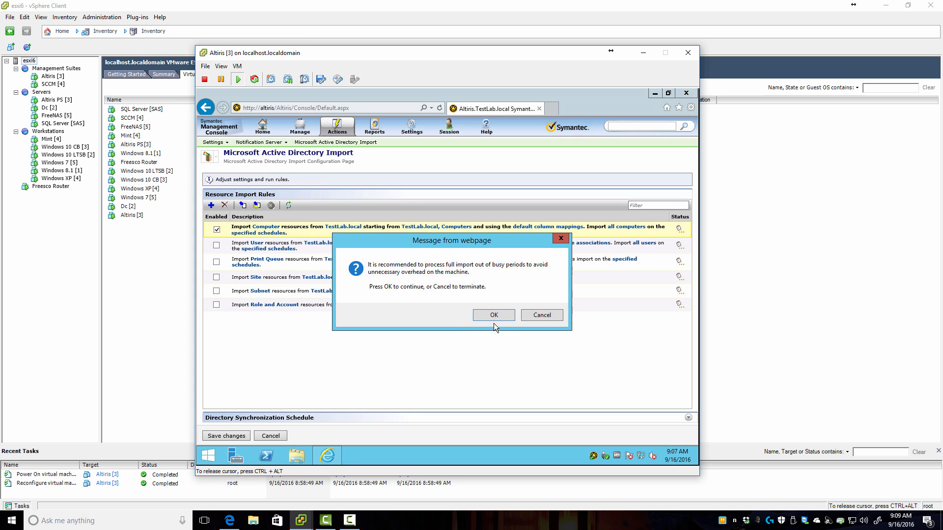
left_click(494, 315)
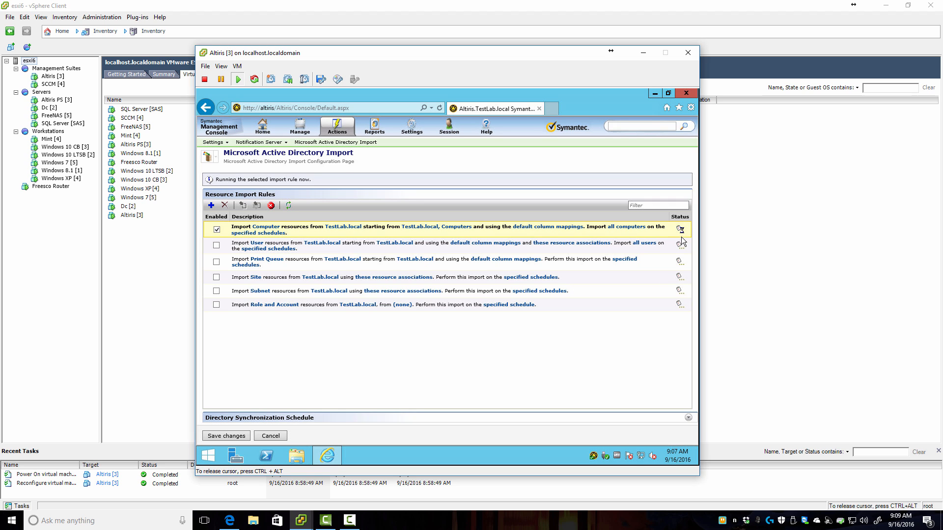
left_click(289, 206)
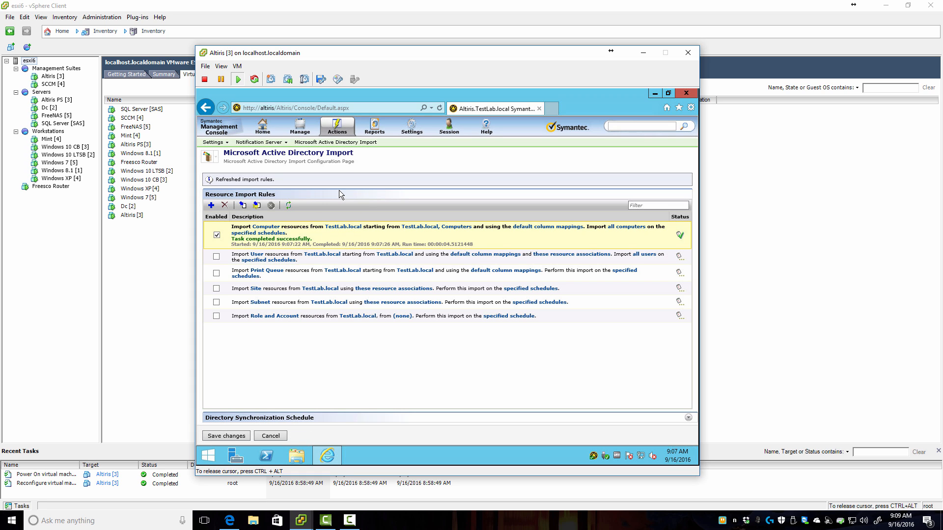
Step: Go back to the Agent Install page for pushing the management agent
left_click(339, 126)
mouse_move(350, 147)
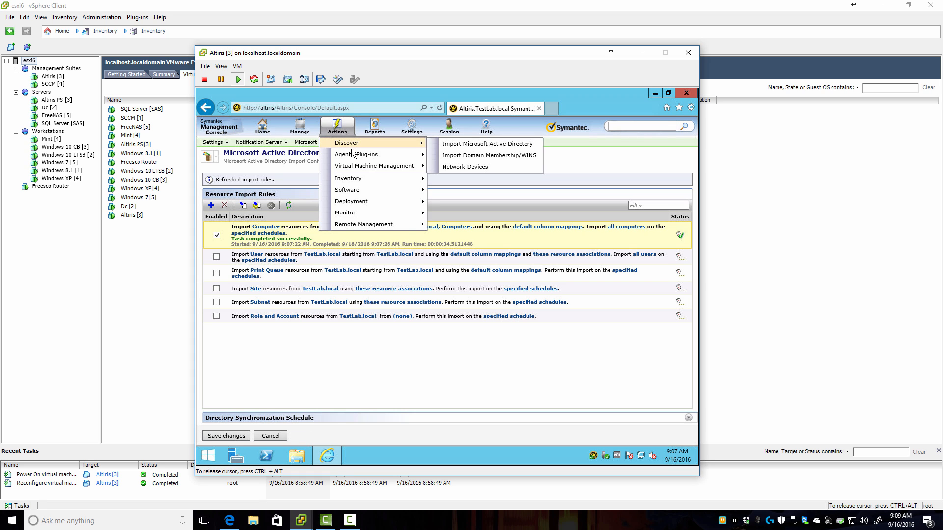
left_click(472, 154)
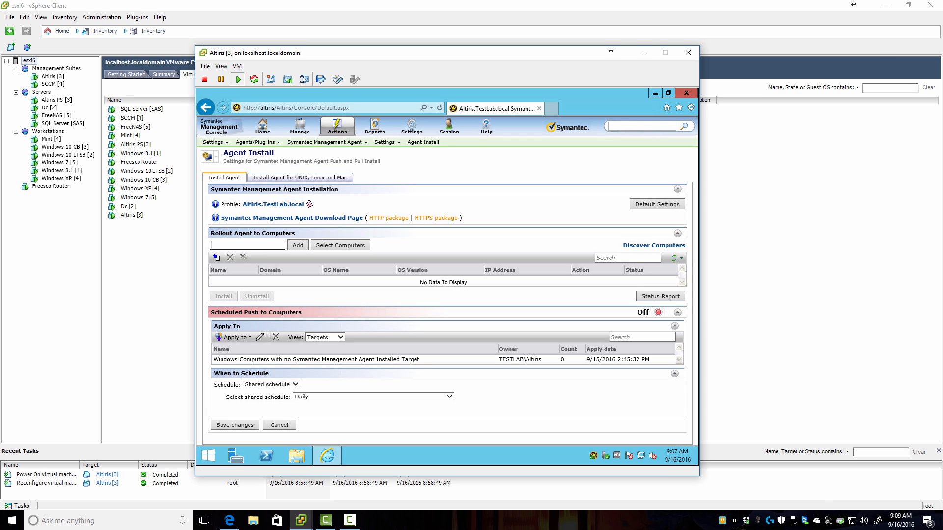
key("F10")
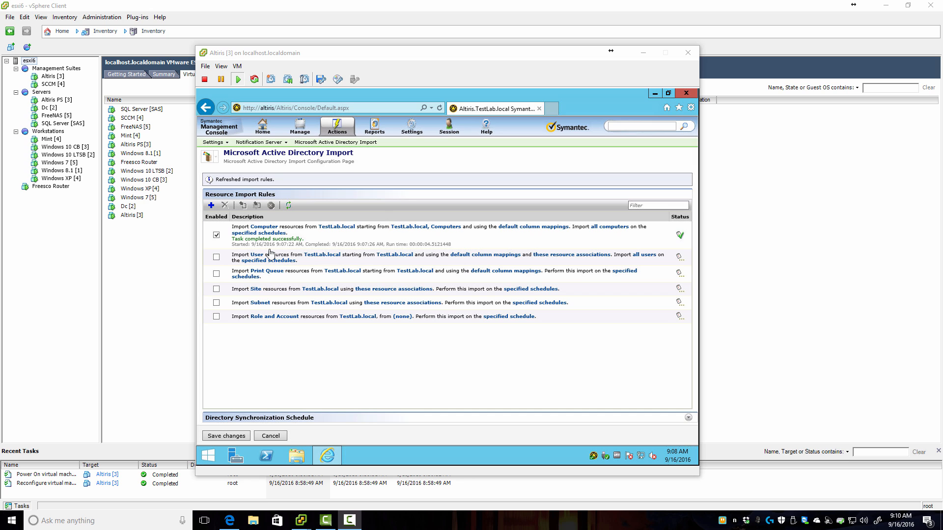
left_click(387, 376)
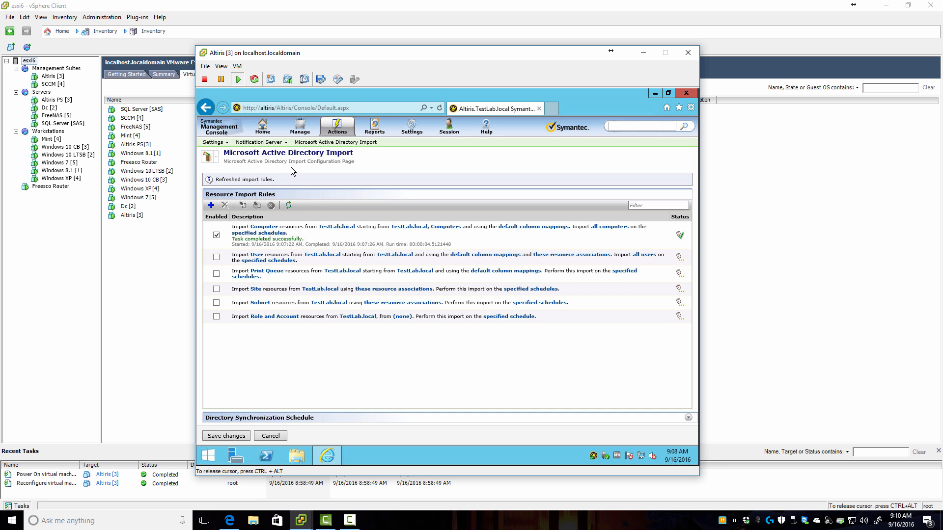
Step: Open the list of all managed computers and select ALTIRIS to view its agent health
left_click(301, 128)
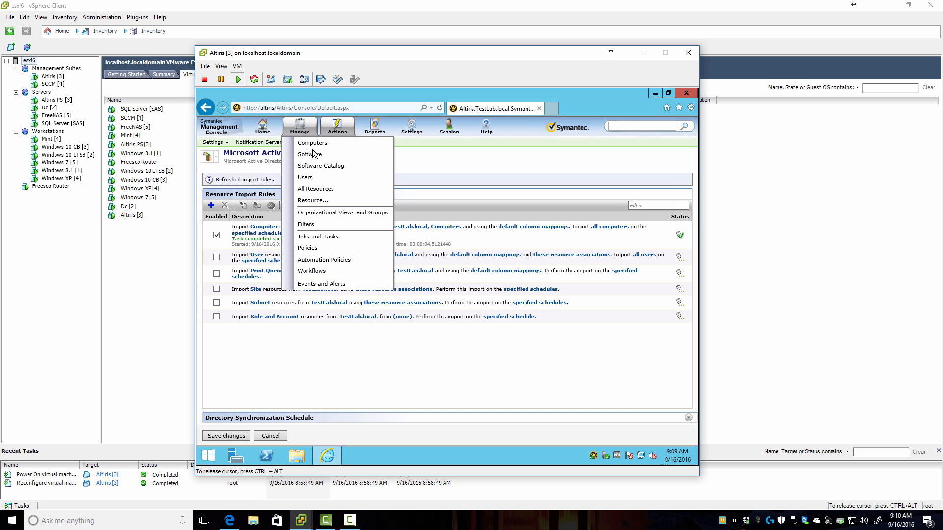
left_click(316, 143)
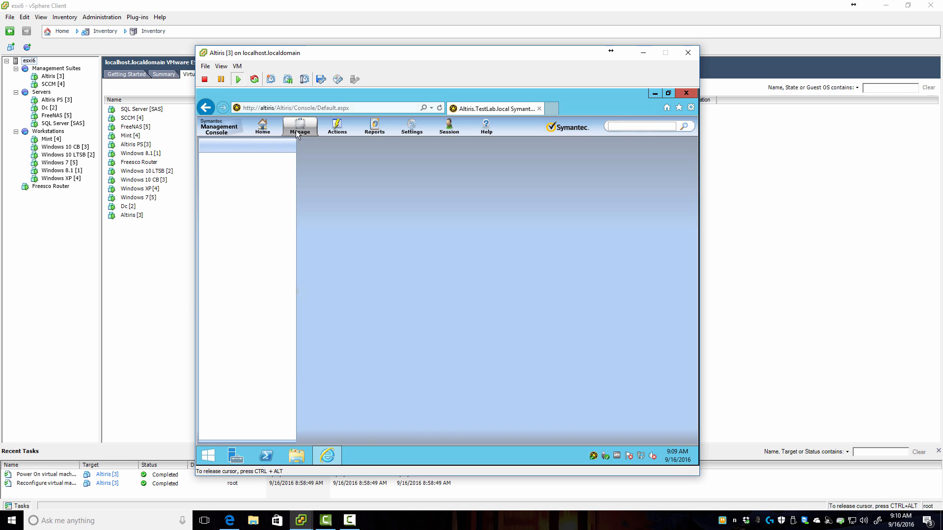
left_click(300, 127)
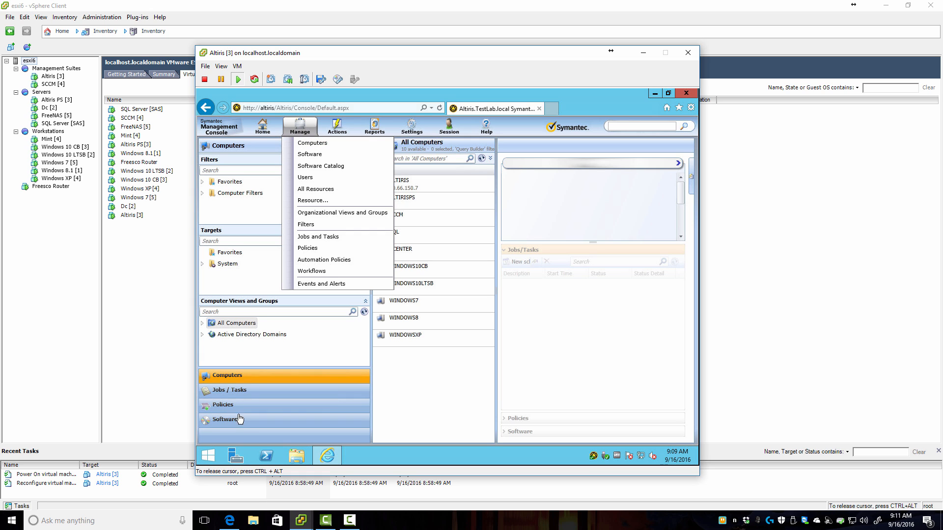
left_click(259, 383)
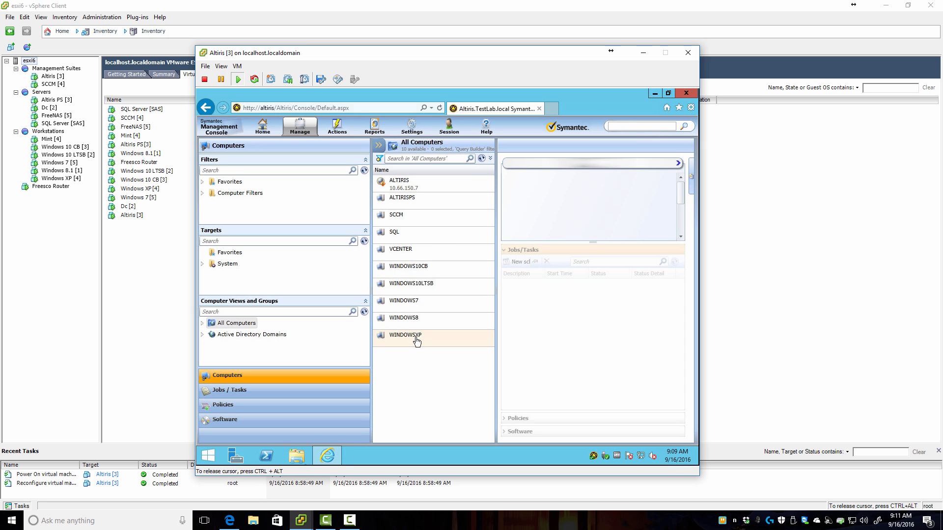
left_click(396, 184)
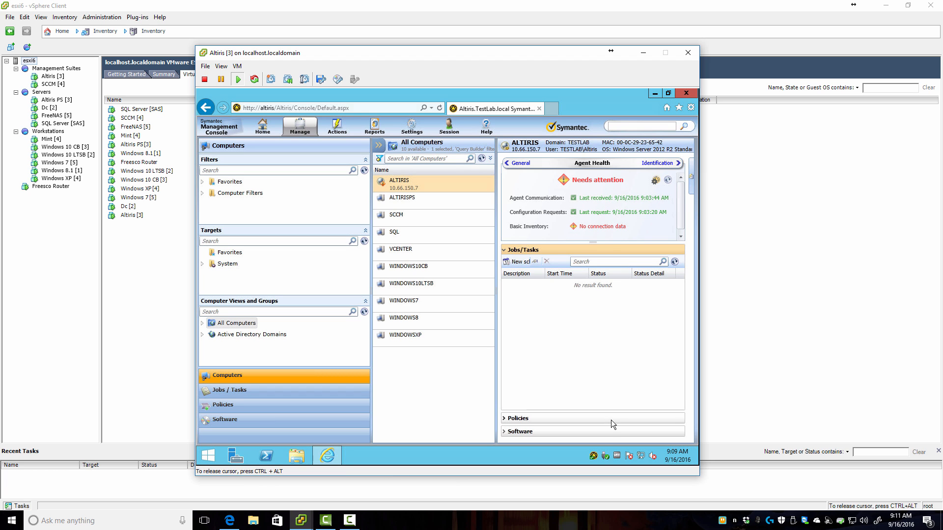
Step: Send a basic inventory from the server's Symantec Management Agent and refresh the agent health of ALTIRIS
double_click(594, 456)
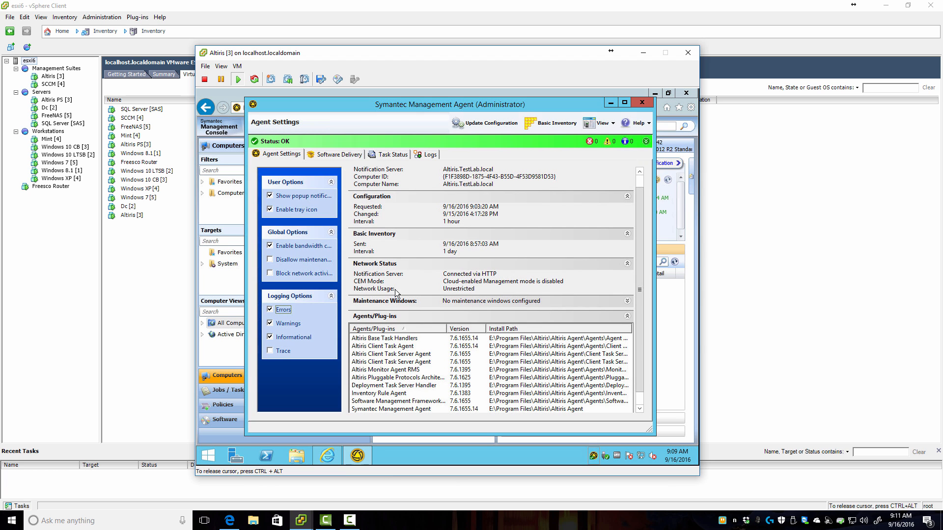
left_click(556, 125)
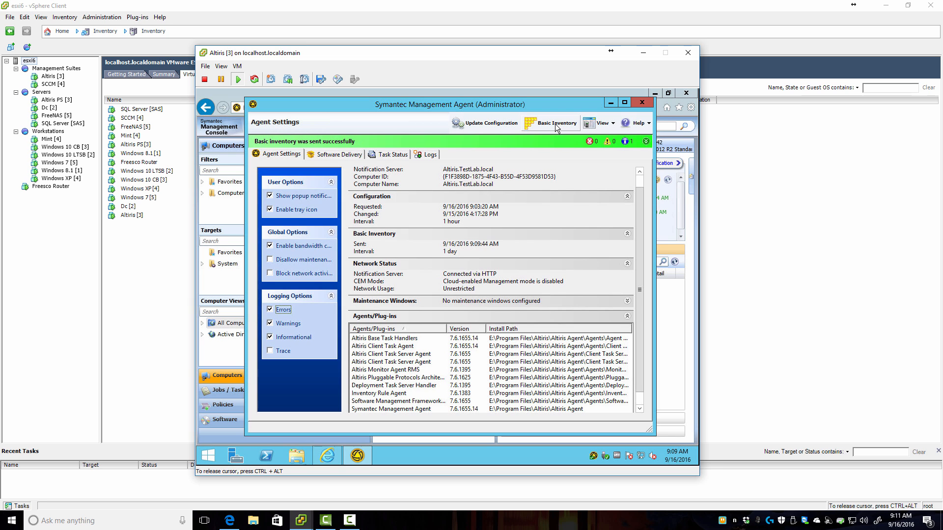
left_click(642, 102)
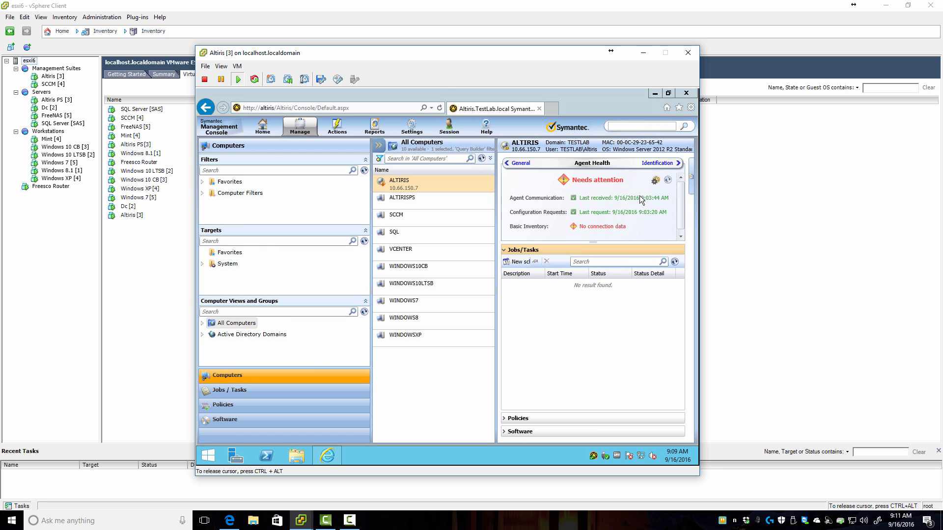
left_click(667, 181)
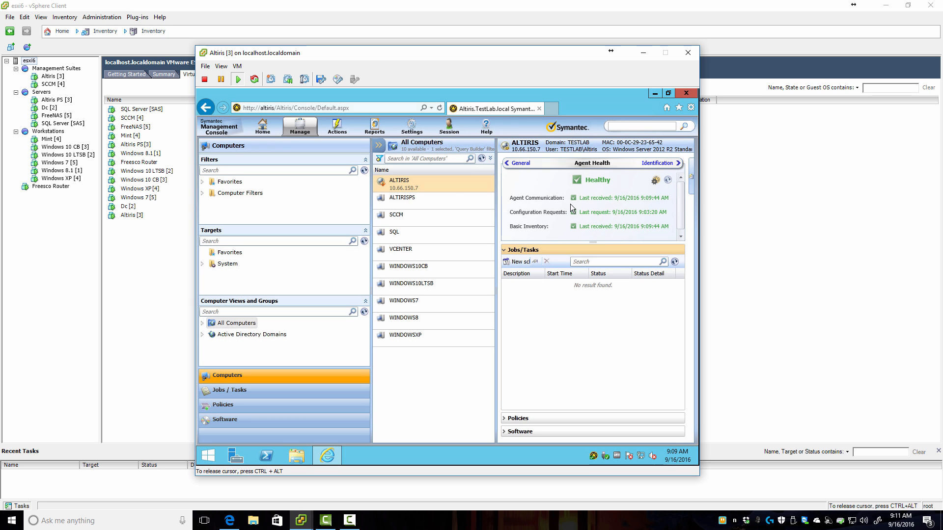
Step: Refresh the list of all computers and select the imported machines from ALTIRISPS through WINDOWSXP
left_click(481, 159)
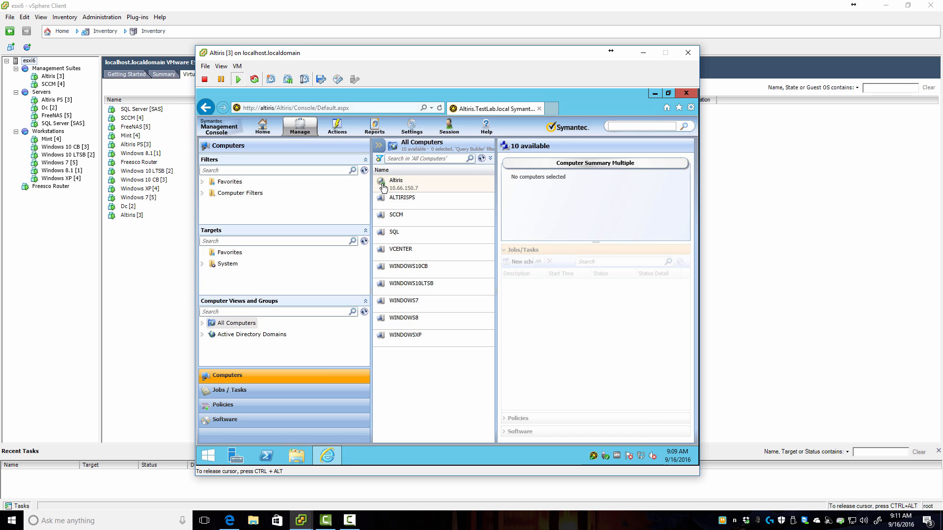
left_click(405, 206)
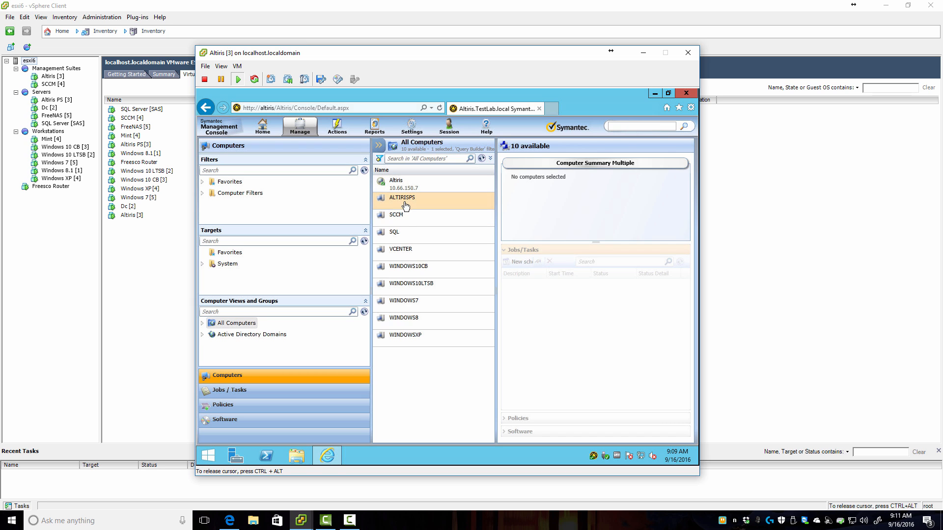
left_click(408, 345, "shift")
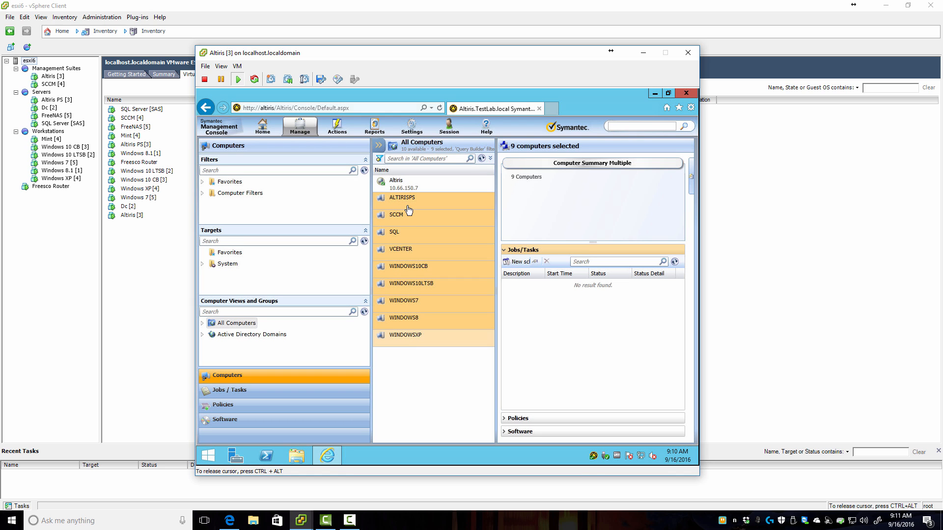
Step: Review the agent details, identification and general information of the SQL computer
left_click(395, 234)
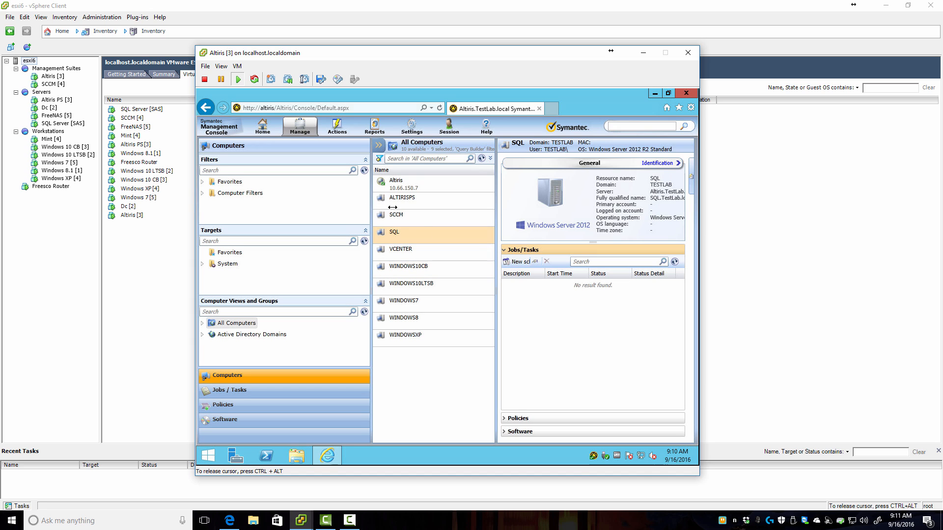
left_click(657, 165)
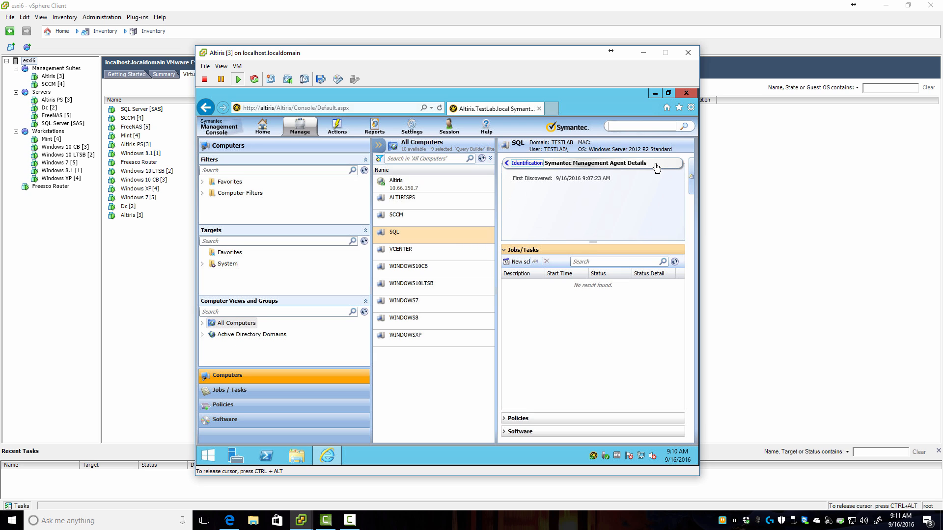
left_click(524, 164)
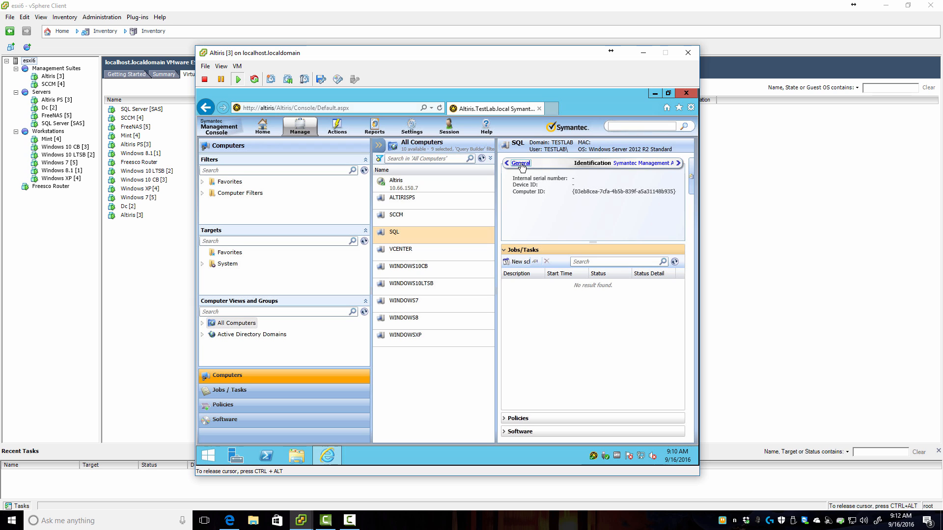
left_click(521, 164)
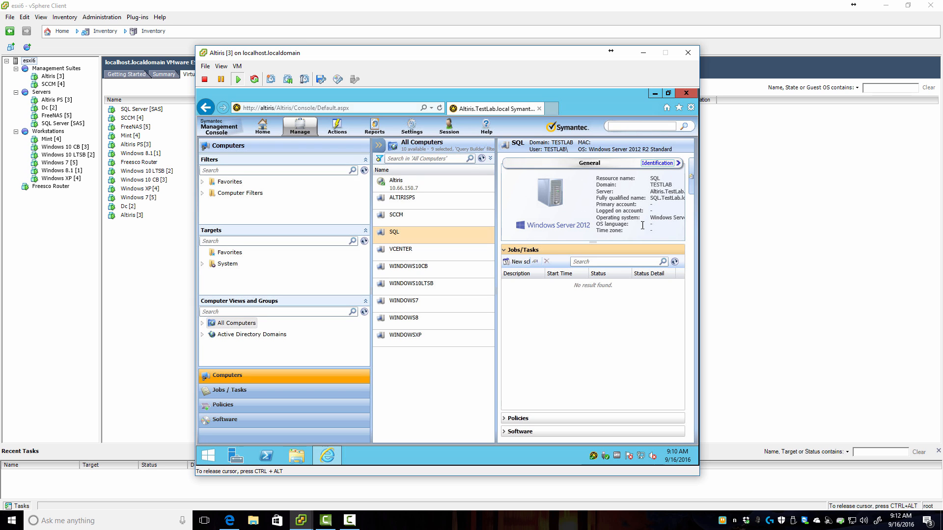
left_click_drag(617, 219, 697, 222)
left_click(634, 225)
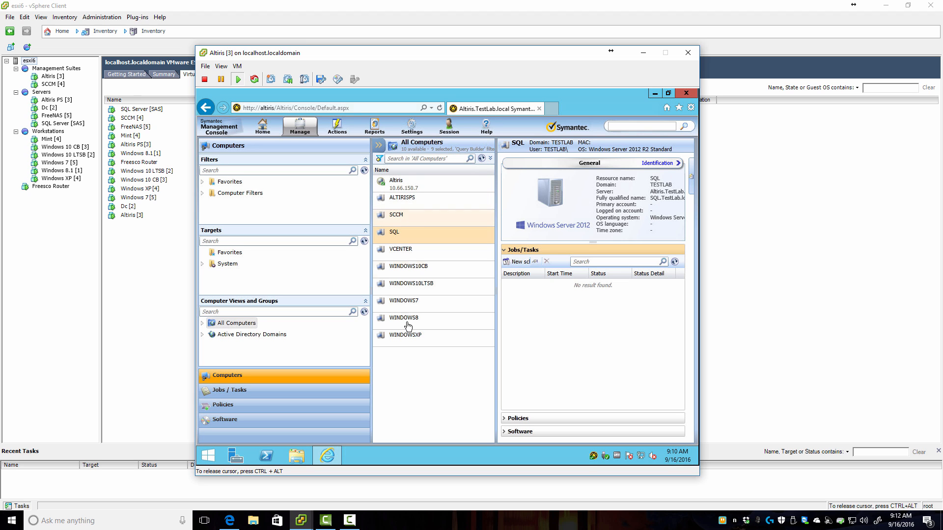
Step: Turn on the scheduled agent push for Windows computers with no Symantec Management Agent installed and save the changes
left_click(335, 129)
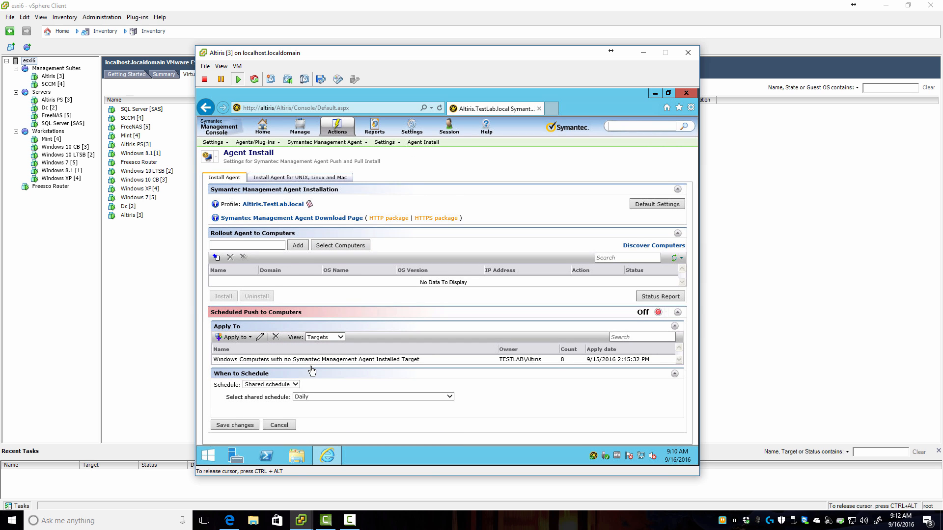
left_click(563, 362)
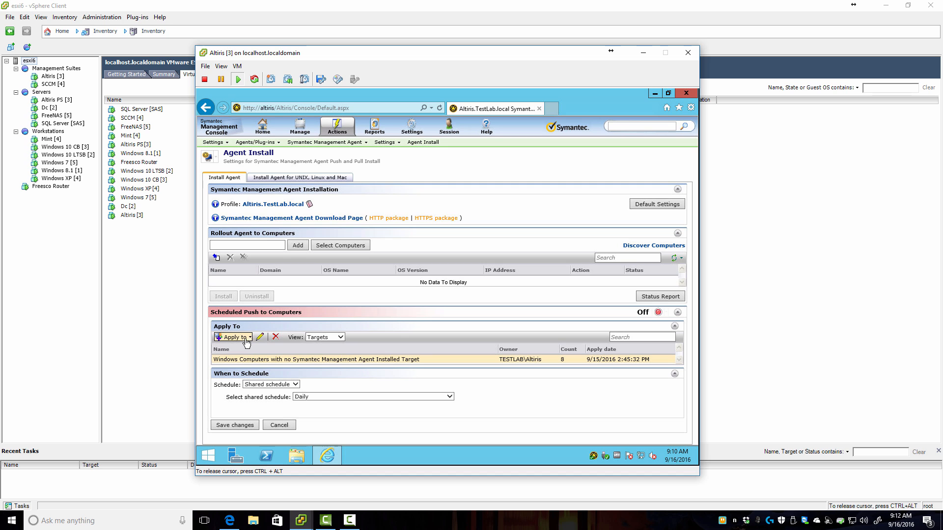
left_click(659, 313)
left_click(669, 323)
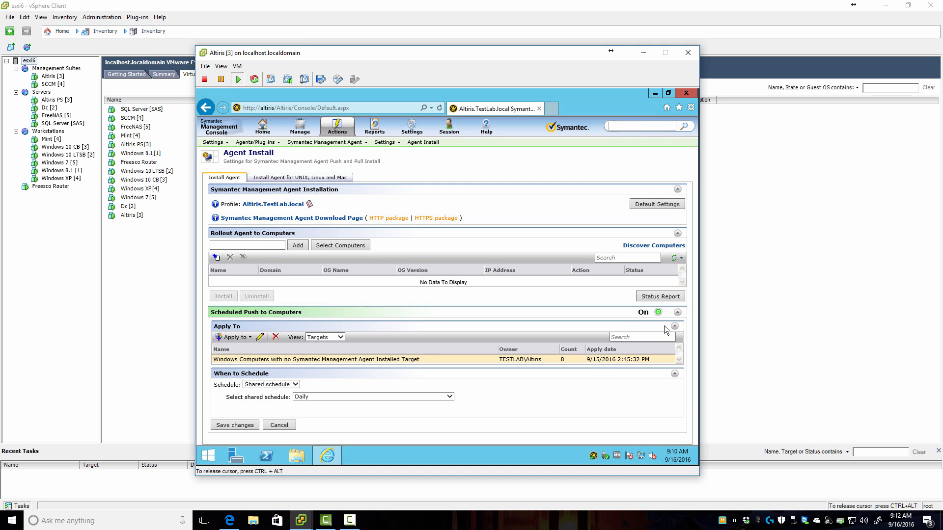
left_click(247, 426)
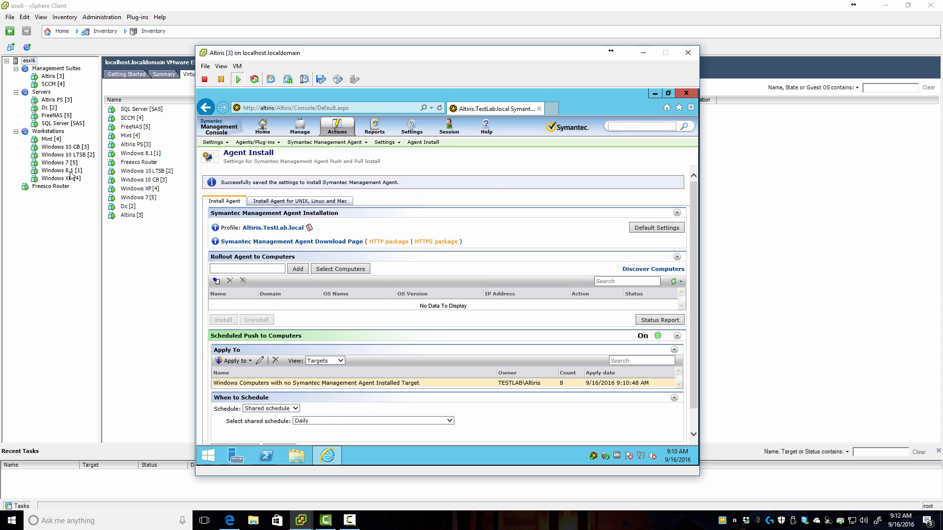
Step: Open the console of the Windows 7 virtual machine from the vSphere inventory, then return to the vSphere Client
left_click(49, 167)
left_click(54, 163)
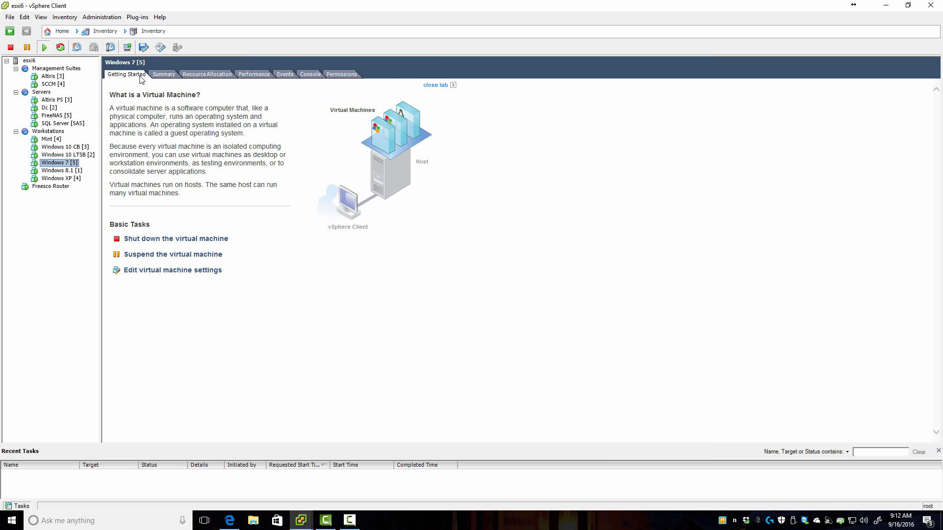
left_click(128, 47)
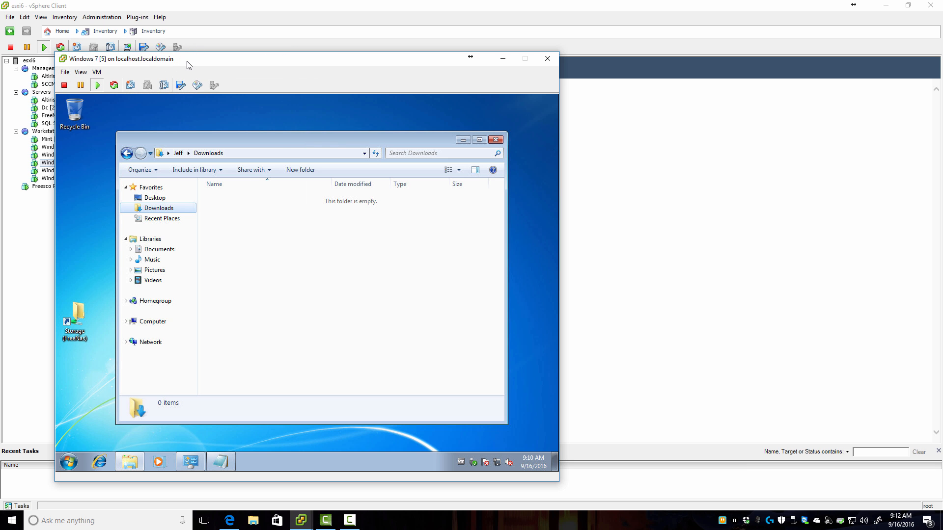
left_click(633, 335)
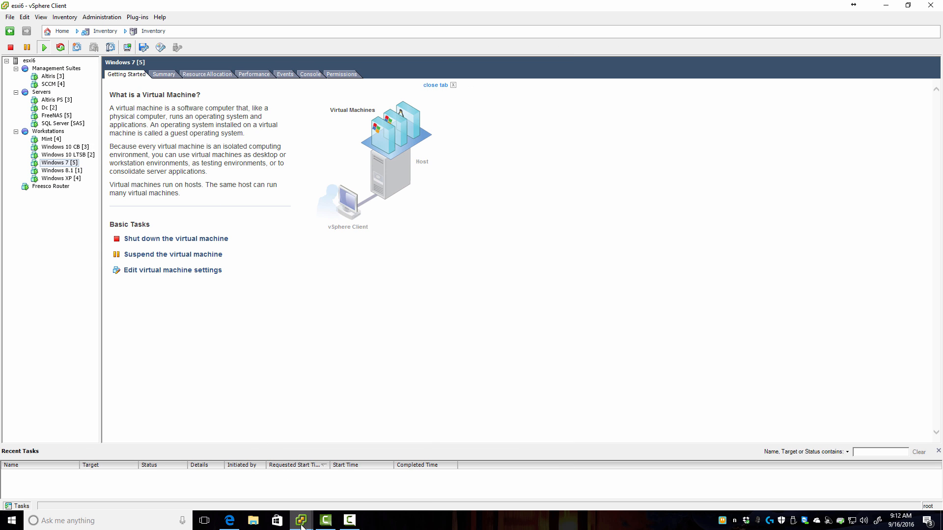
Step: In the Altiris console, schedule the agent push at date/time 9/16/2016 09:13, repeating every 1 minute
mouse_move(301, 520)
left_click(329, 487)
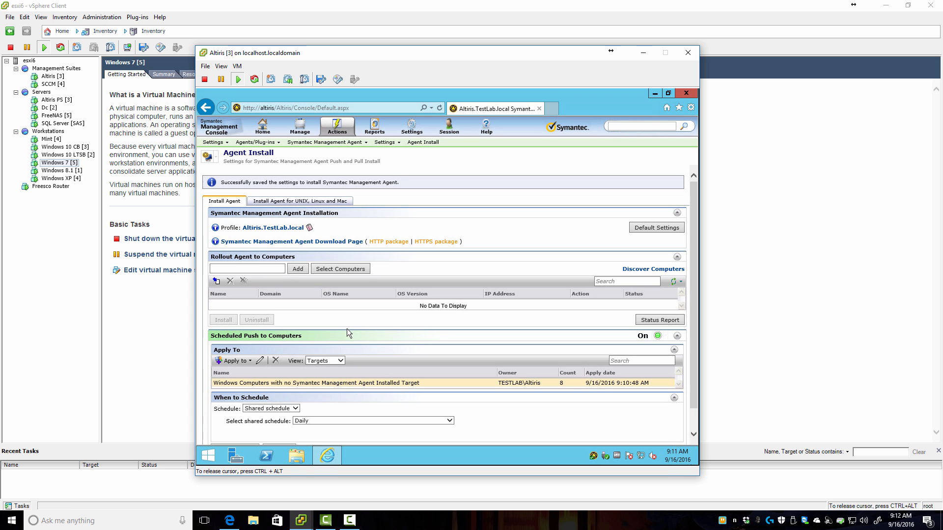
left_click(296, 409)
left_click(295, 409)
left_click(282, 402)
scroll(420, 412, "down", 1)
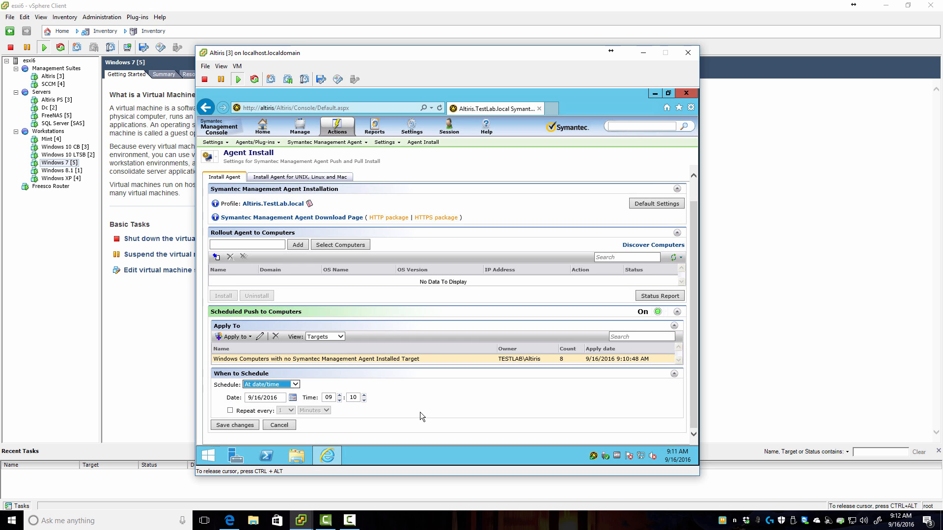
left_click(230, 412)
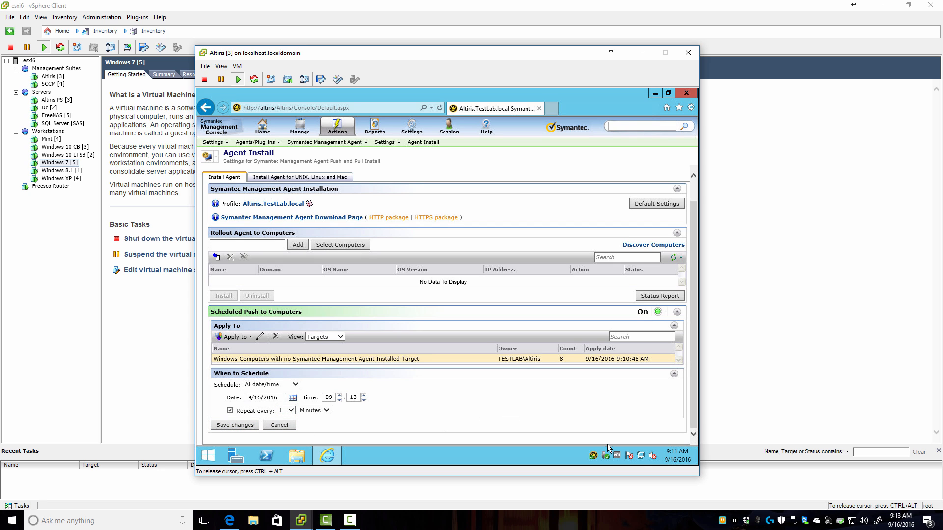
Step: Check the server's clock, set the push start time to 09:12 and save the schedule
left_click(675, 461)
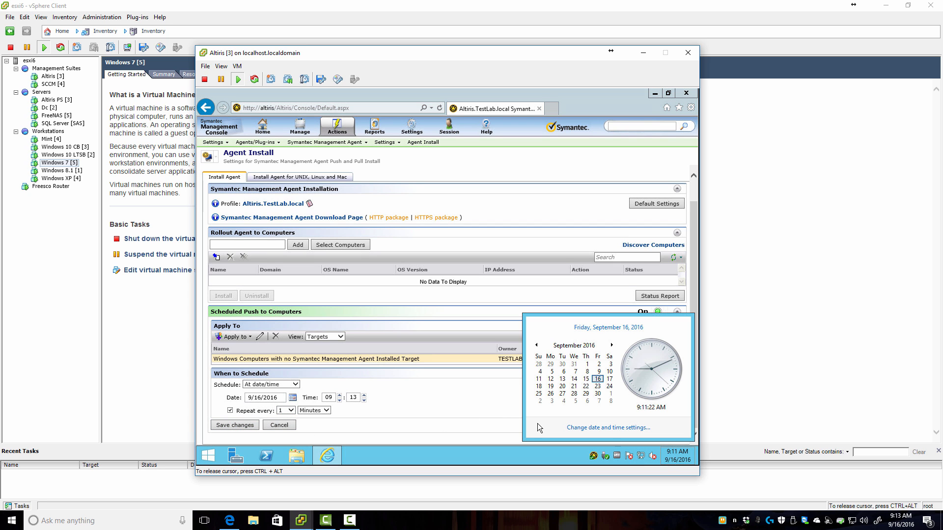
left_click(352, 398)
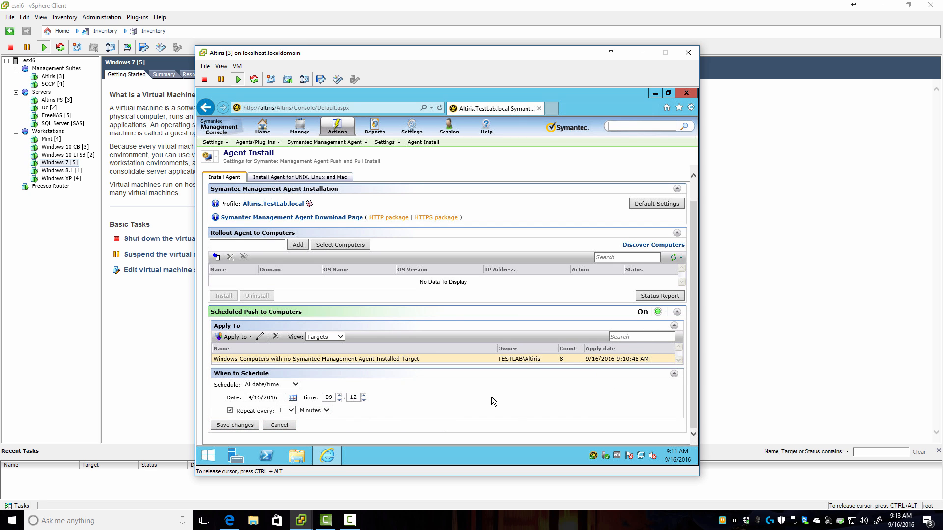
left_click(670, 456)
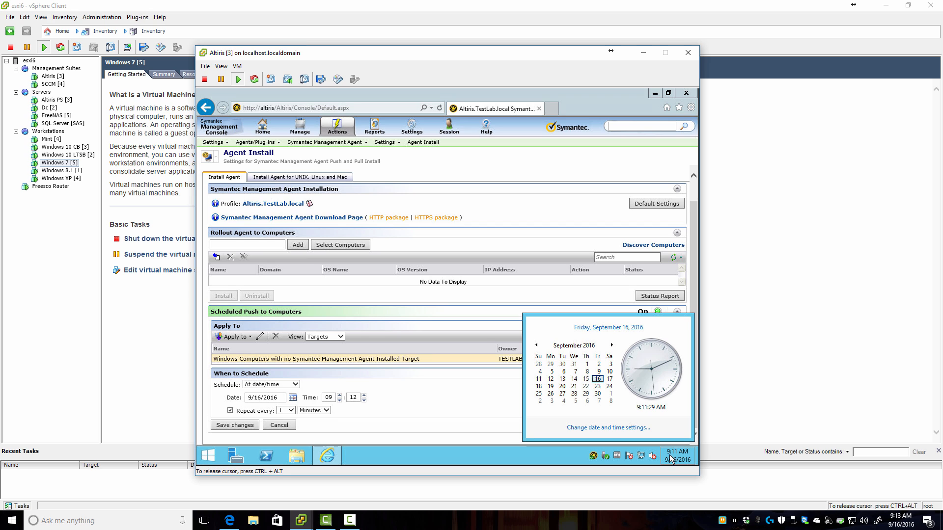
Step: Open the management console in a second browser tab and display the list of all computers there
left_click(552, 107)
left_click(552, 108)
left_click(667, 108)
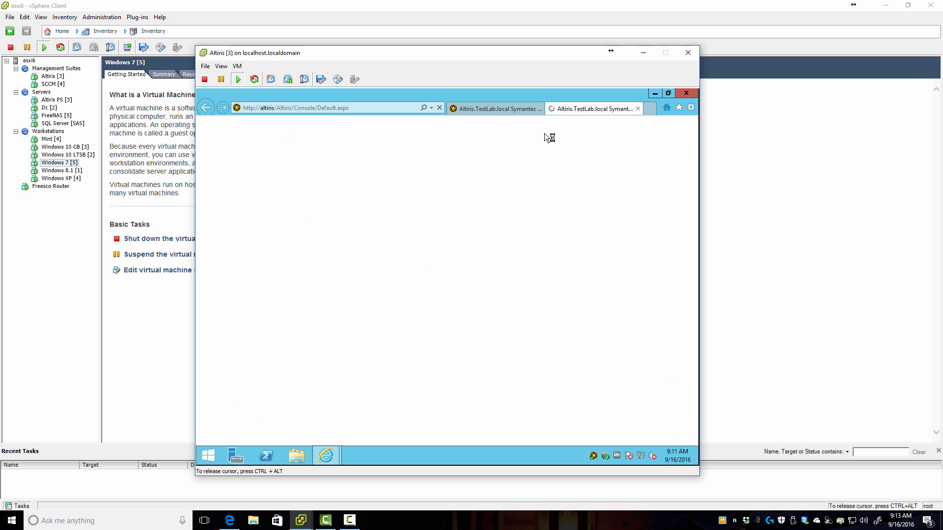
mouse_move(299, 129)
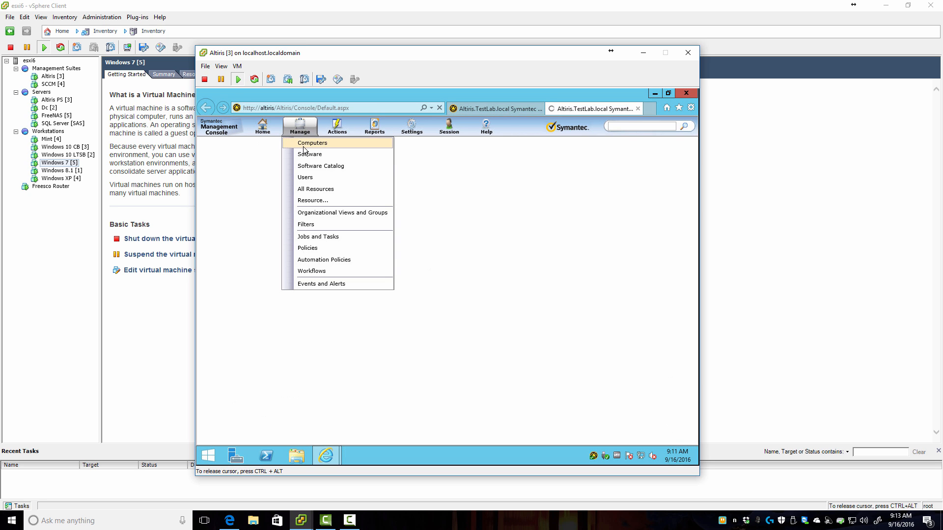
left_click(303, 146)
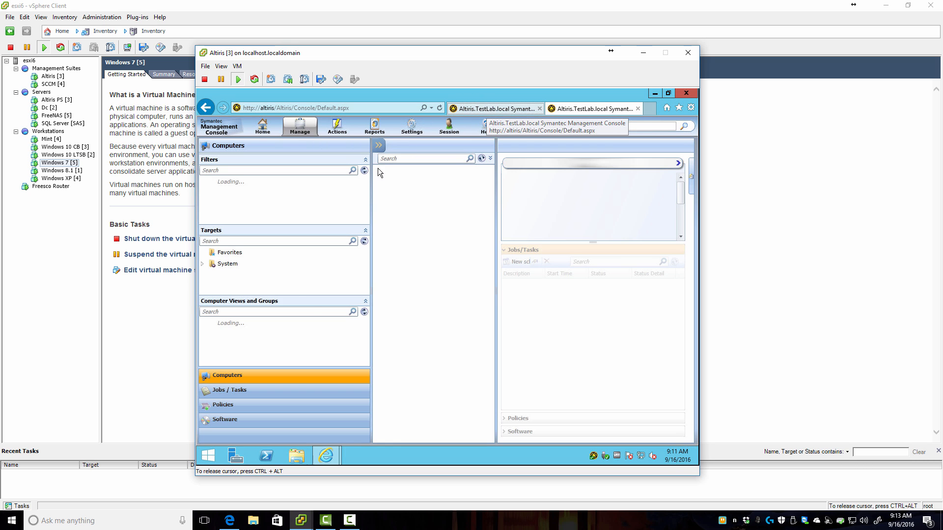
left_click(494, 108)
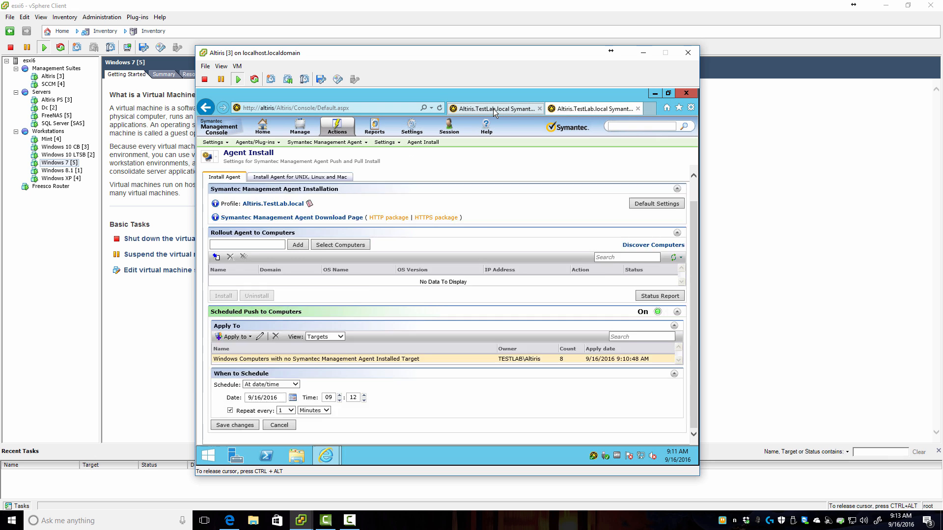
left_click(577, 109)
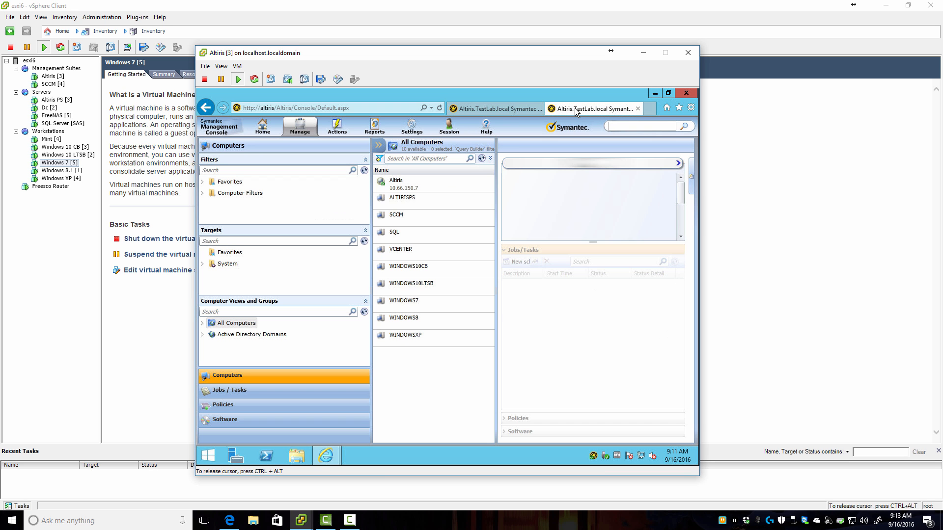
Step: Select ALTIRISPS in the computer list and look through its available actions without running any
left_click(396, 202)
right_click(396, 202)
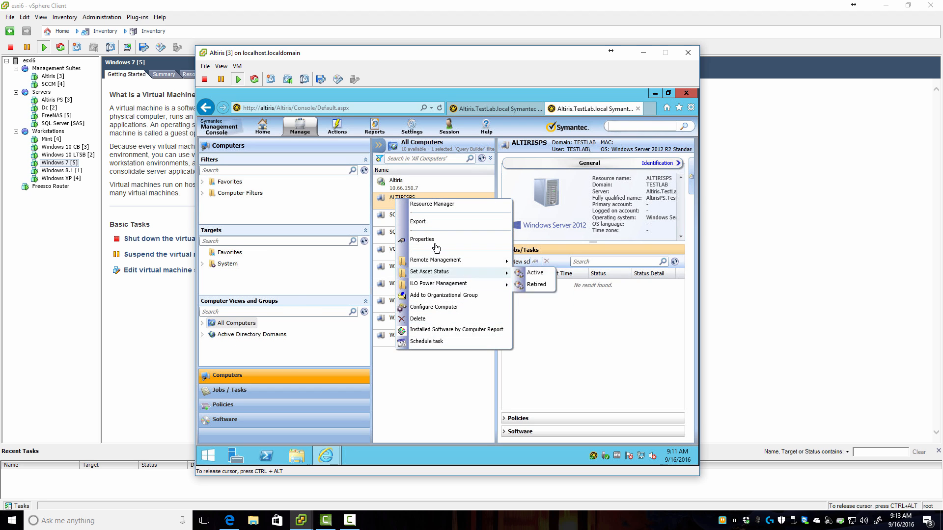
left_click(604, 351)
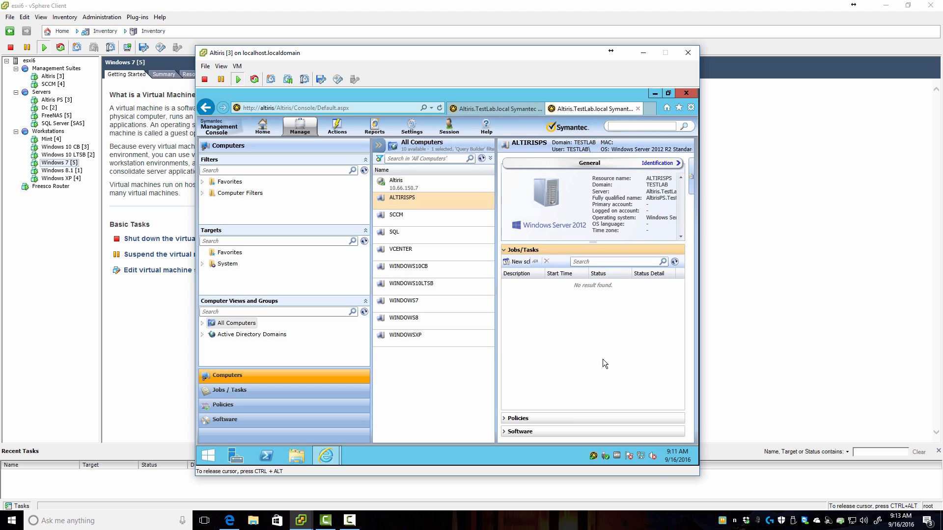
Step: Return to the Agent Install page and check the saved push schedule against the server's clock
left_click(465, 110)
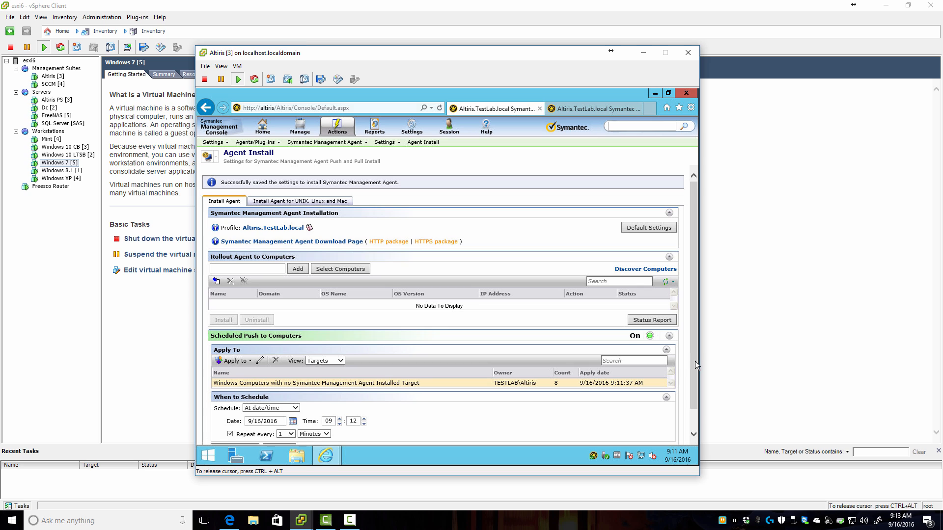
scroll(695, 364, "down", 2)
mouse_move(678, 457)
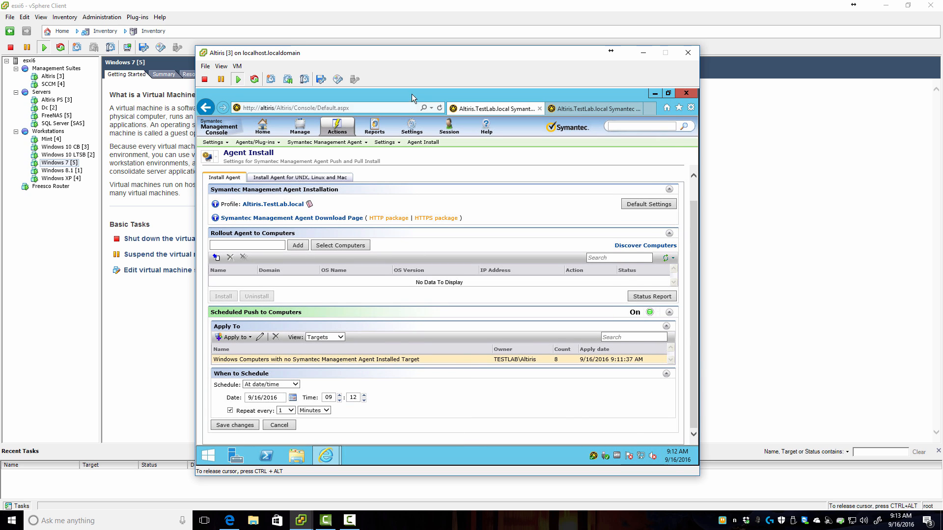
Step: Move the Altiris console window aside and bring up the Windows 7 virtual machine's console beside it
left_click_drag(405, 58, 602, 26)
mouse_move(301, 520)
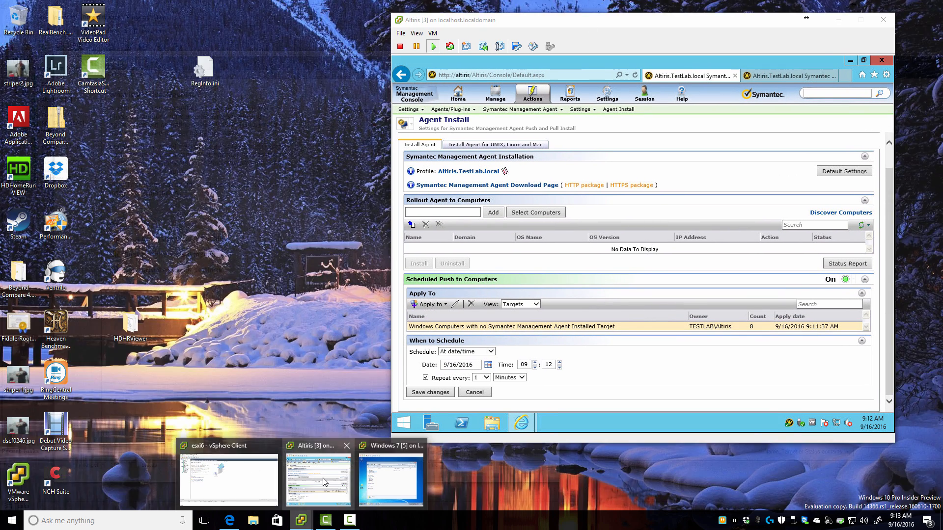
left_click(320, 479)
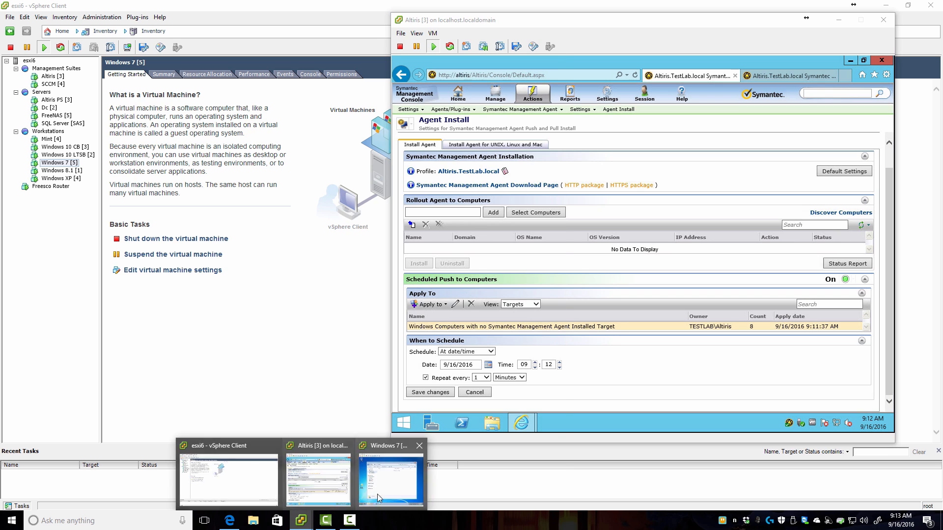
left_click(383, 476)
Step: Start Task Manager on the Windows 7 machine and view its running processes for the agent installer
right_click(358, 467)
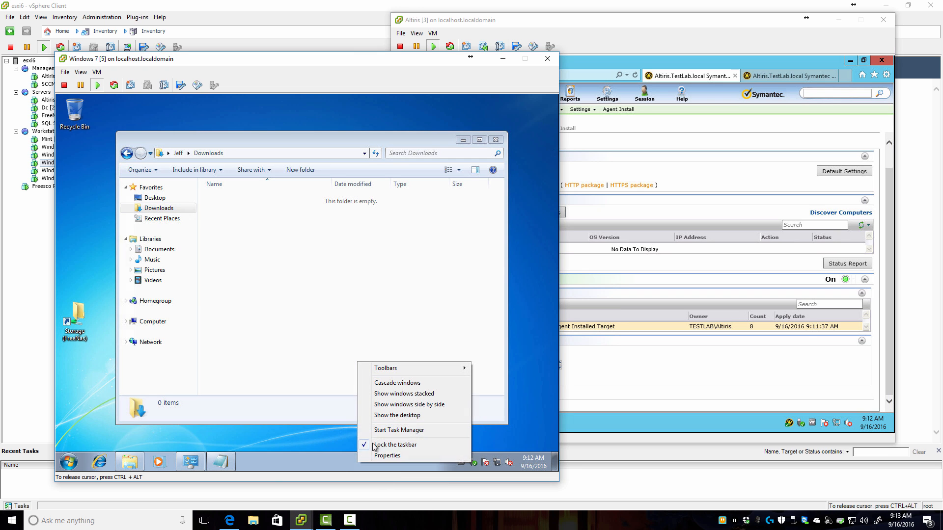
left_click(388, 428)
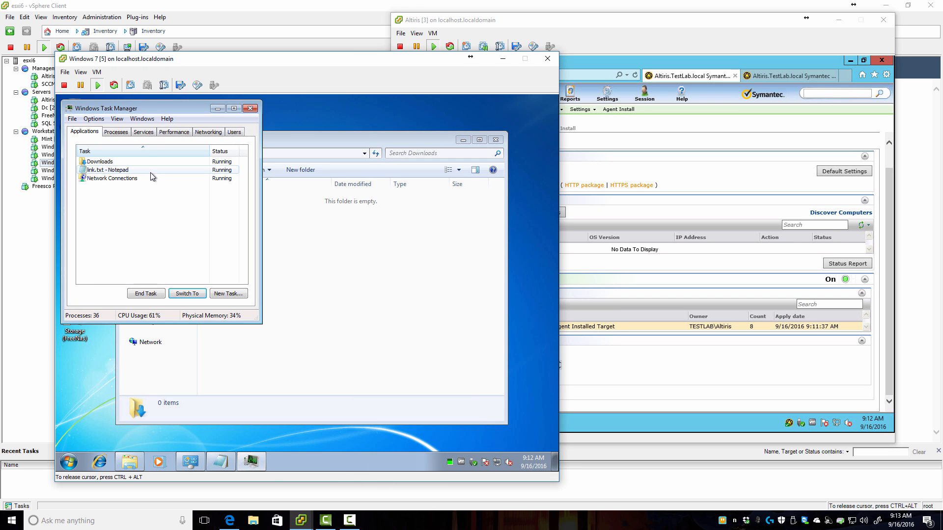
left_click(118, 132)
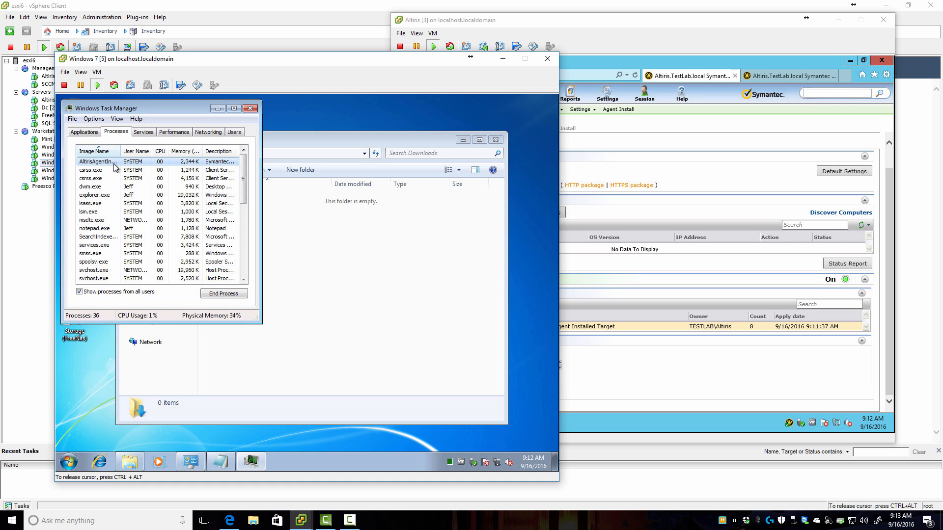
Step: Widen the Image Name column in the Windows 7 Task Manager to read full process names, and shift that console window aside
left_click_drag(121, 151, 157, 151)
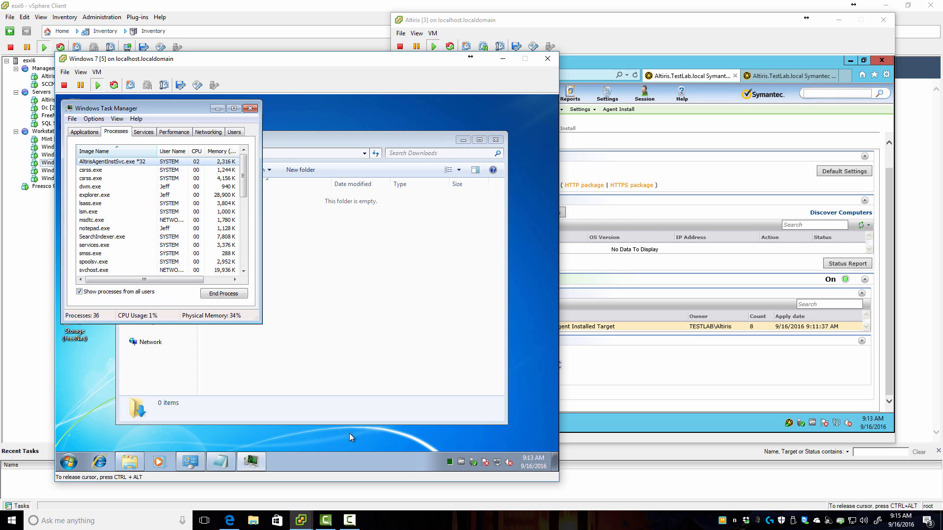
left_click_drag(232, 59, 291, 58)
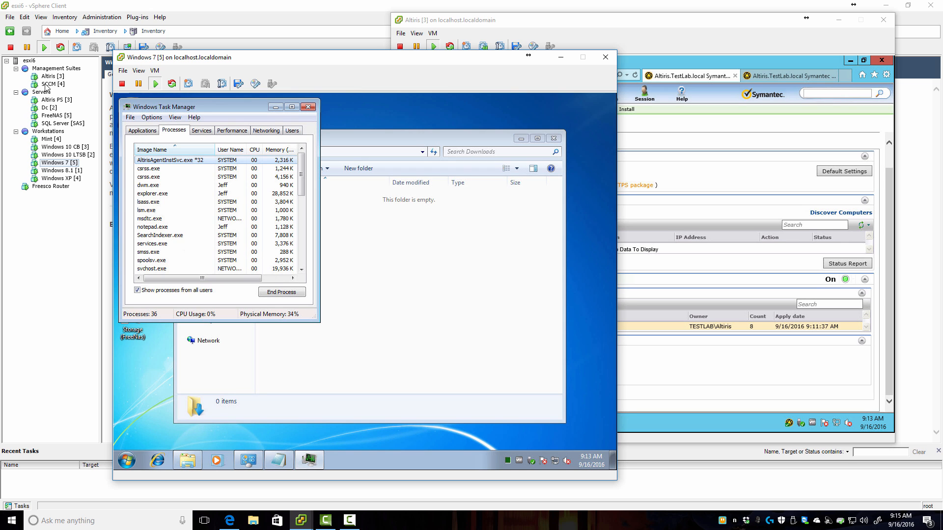
Step: Open the SQL Server virtual machine's console and unlock its Windows session with the account password
left_click(55, 123)
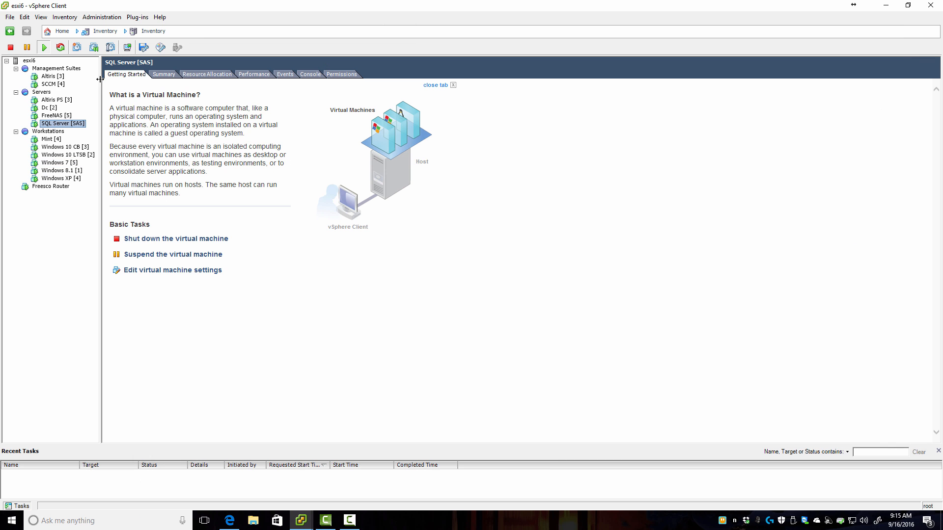
right_click(55, 124)
left_click(88, 158)
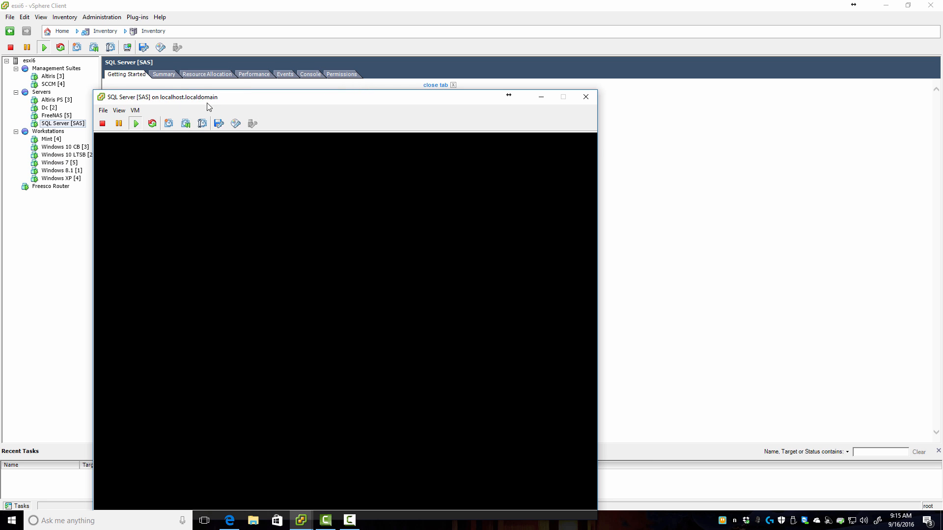
left_click_drag(209, 98, 175, 38)
left_click(253, 246)
key("ctrl+alt+Insert")
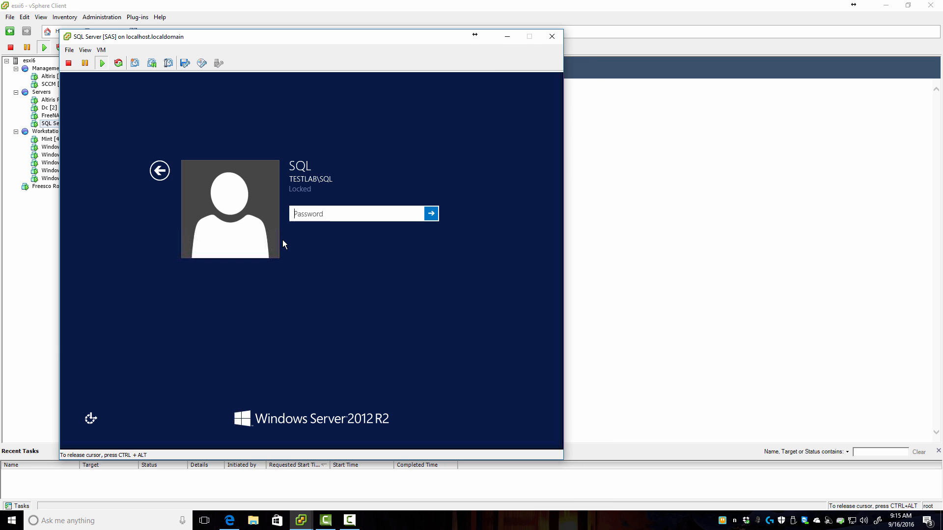
type("*******")
key("Return")
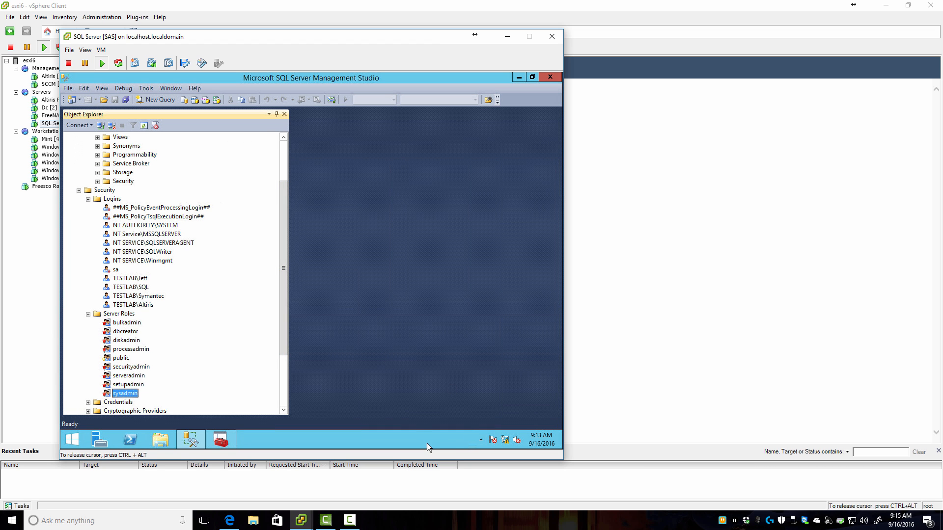
right_click(427, 443)
left_click(456, 425)
right_click(437, 438)
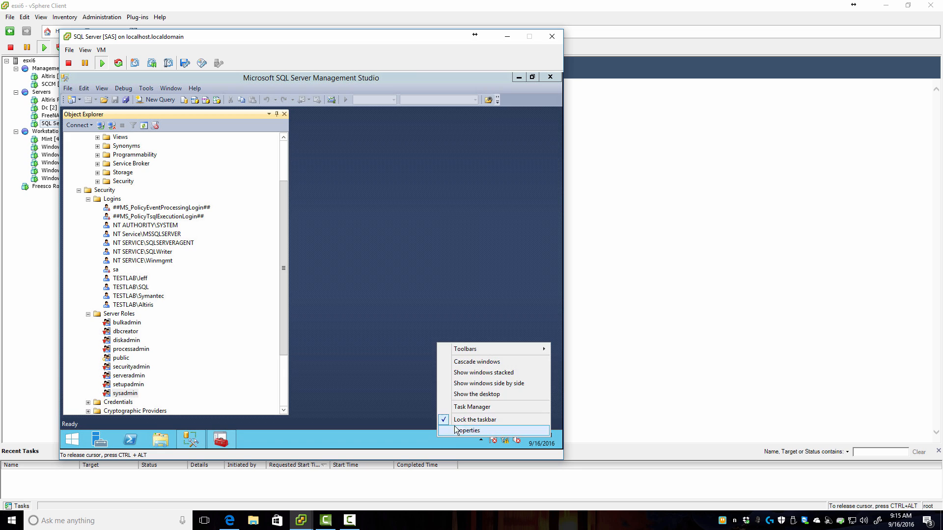
left_click(455, 422)
right_click(434, 437)
left_click(455, 423)
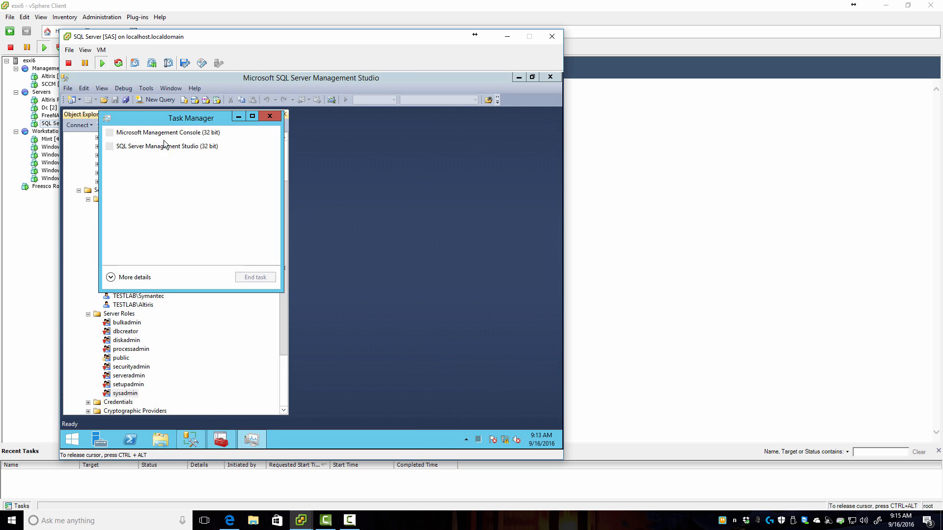
left_click(270, 116)
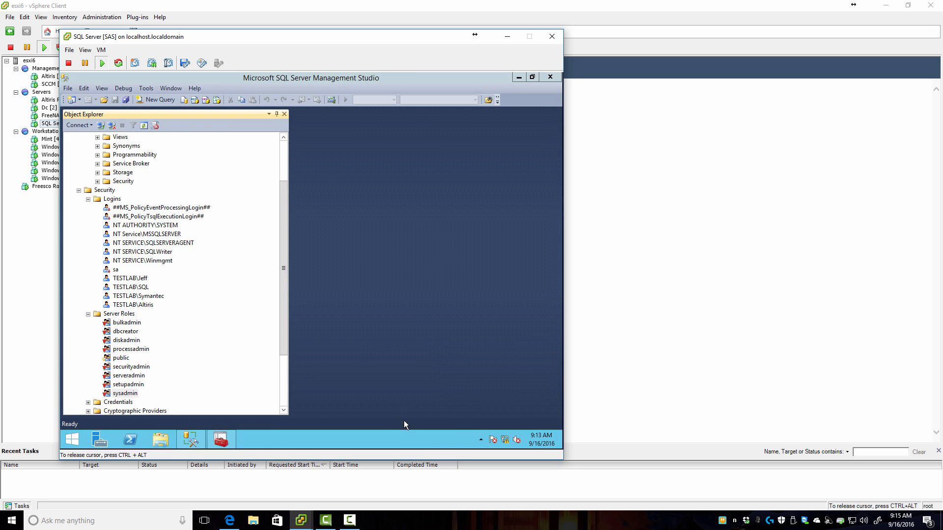
Step: Set the SQL server's taskbar to always show all icons and notifications
right_click(400, 441)
left_click(422, 435)
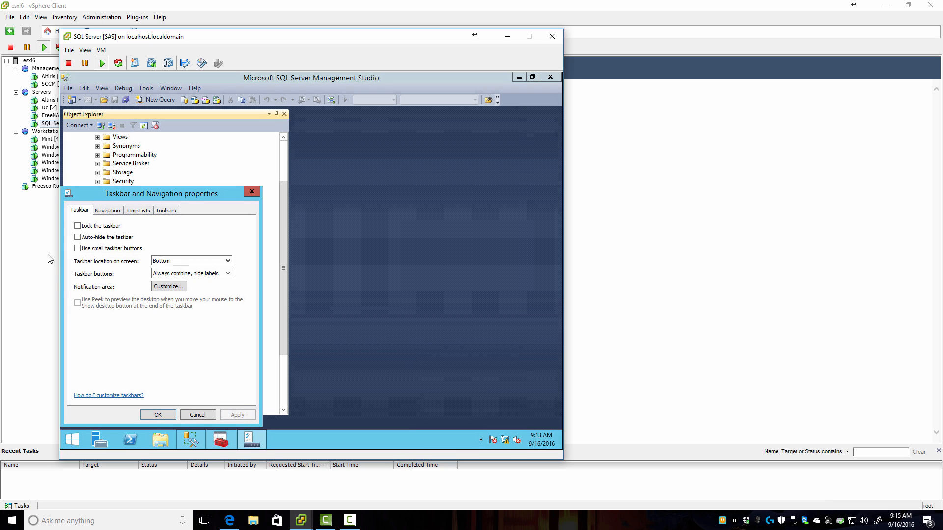
left_click(168, 288)
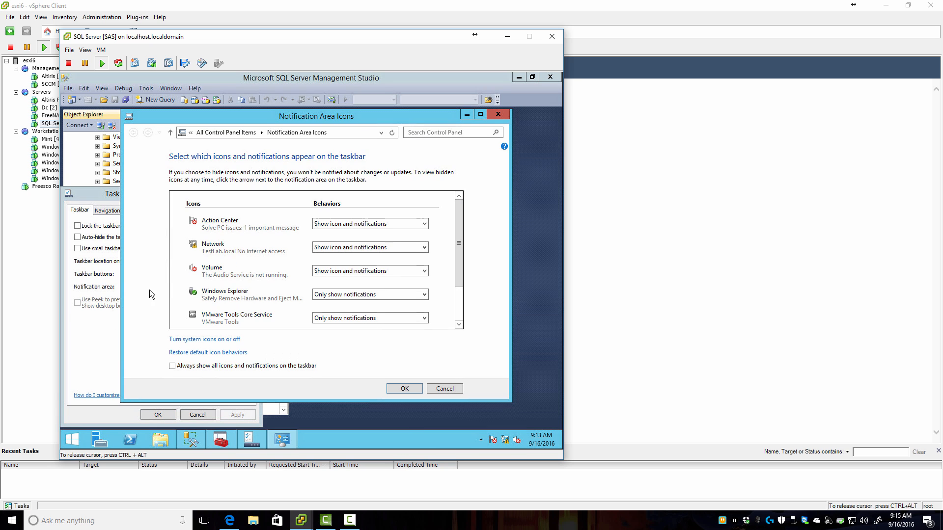
left_click(208, 366)
left_click(404, 389)
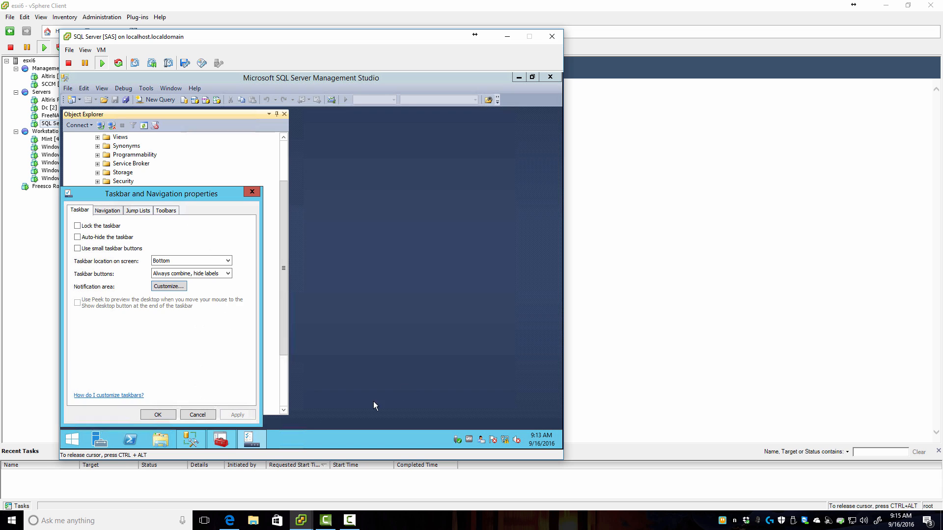
left_click(161, 414)
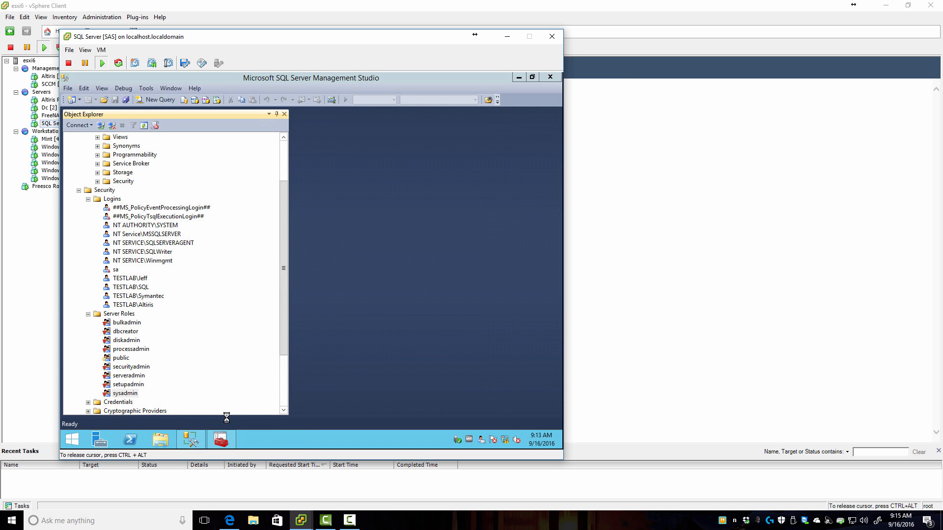
Step: Start Task Manager on the SQL server with its detailed process list and select AltirisAgentInstSvc.exe
right_click(339, 440)
left_click(386, 413)
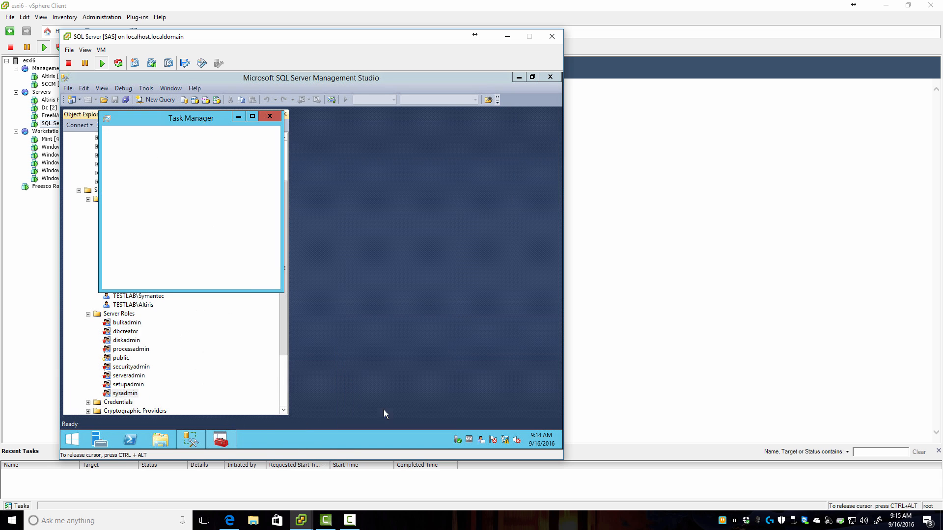
left_click(138, 277)
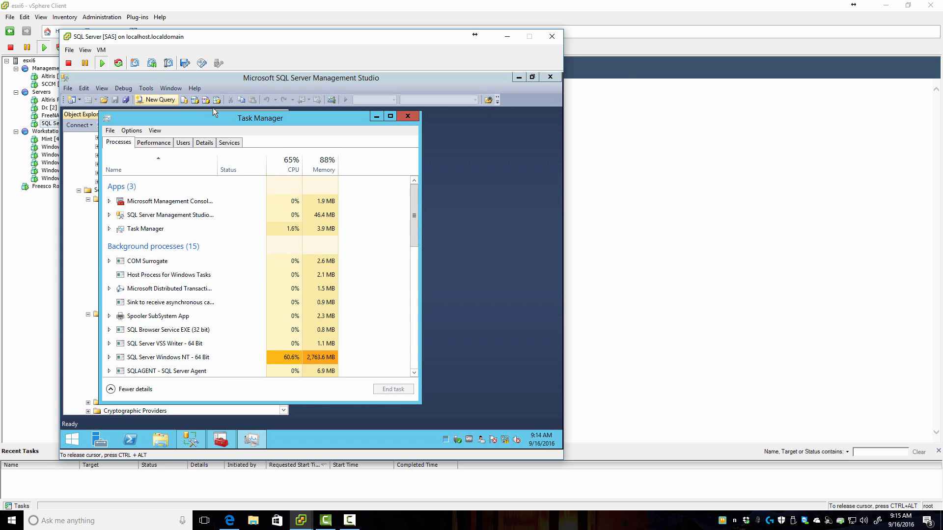
left_click(204, 142)
left_click(132, 169)
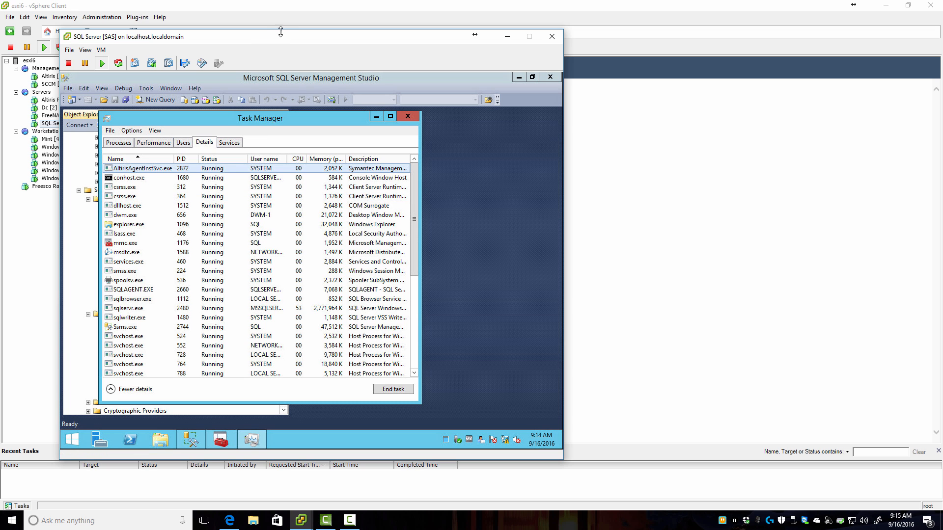
Step: Arrange the SQL Server and Windows 7 console windows so both process lists are visible beside the Altiris console
left_click_drag(280, 36, 224, 16)
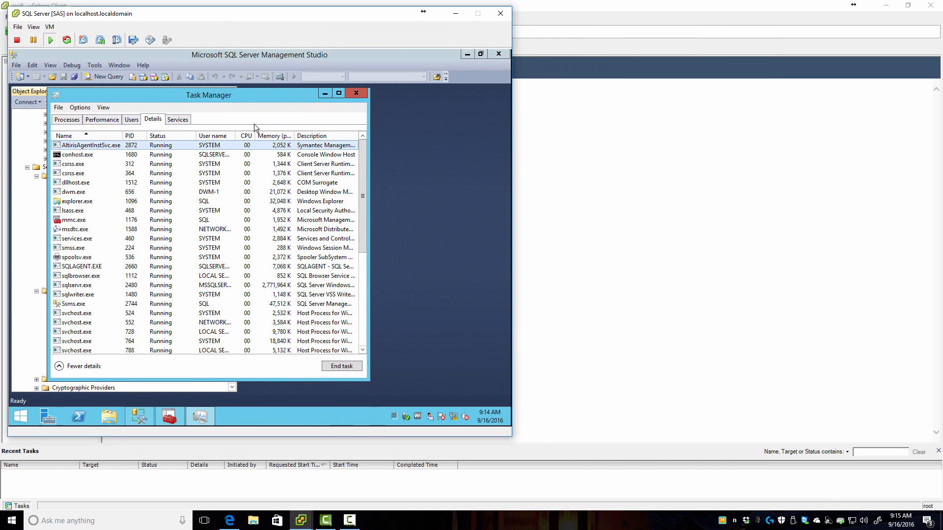
mouse_move(301, 520)
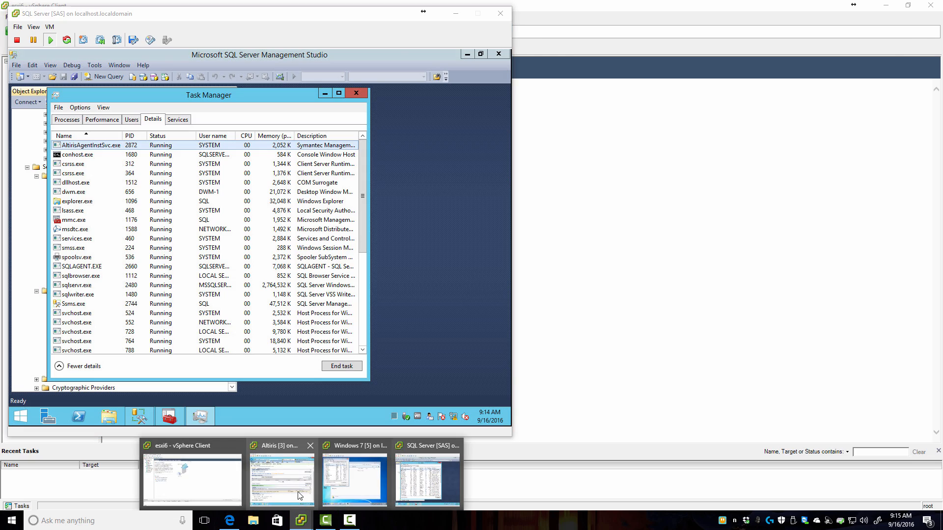
mouse_move(296, 493)
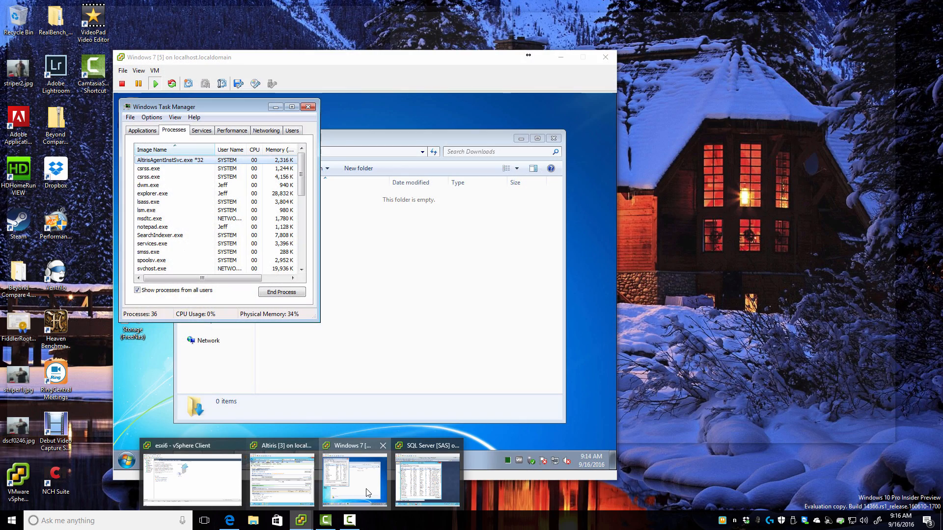
left_click(367, 492)
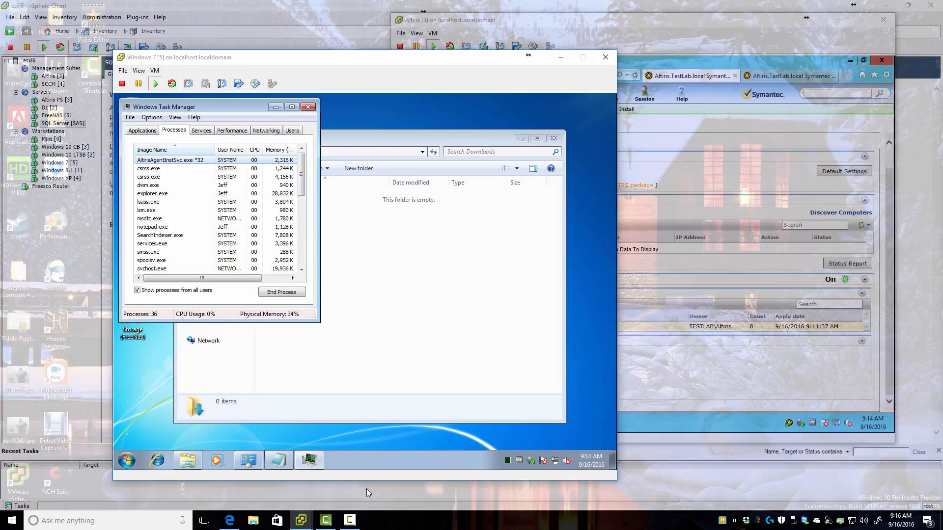
left_click_drag(371, 58, 380, 86)
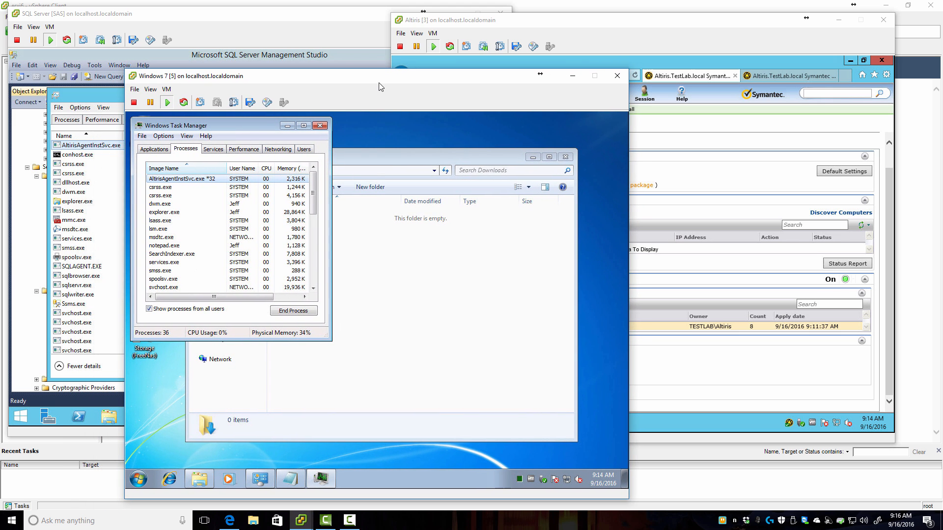
Step: Watch the process lists on the Windows 7 machine and the SQL server for Symantec agent processes
left_click(358, 127)
key("ctrl+alt")
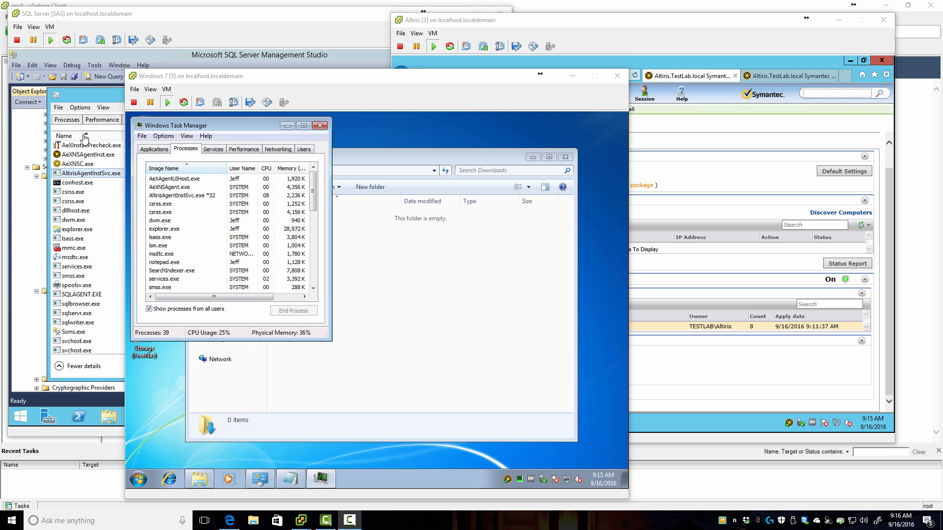
left_click(181, 55)
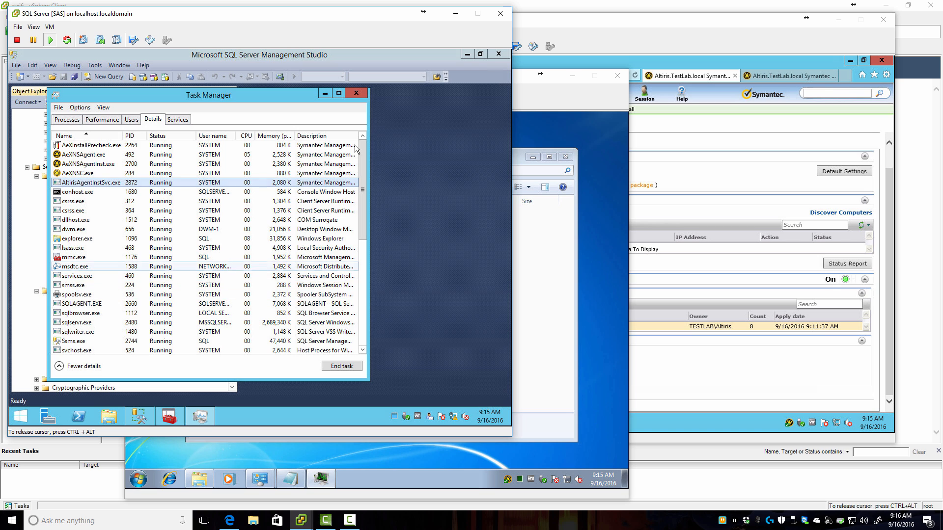
left_click(531, 96)
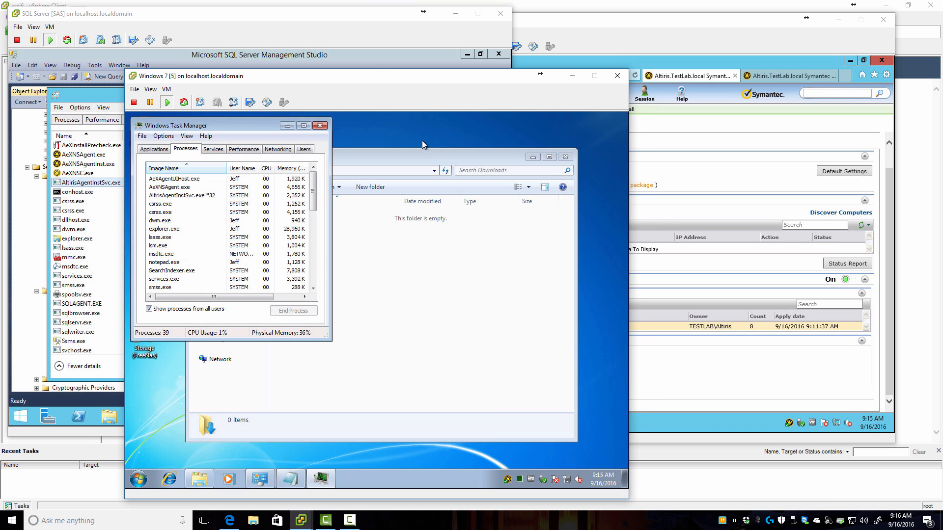
Step: Switch back to the Altiris console and refresh the All Computers list
left_click(701, 398)
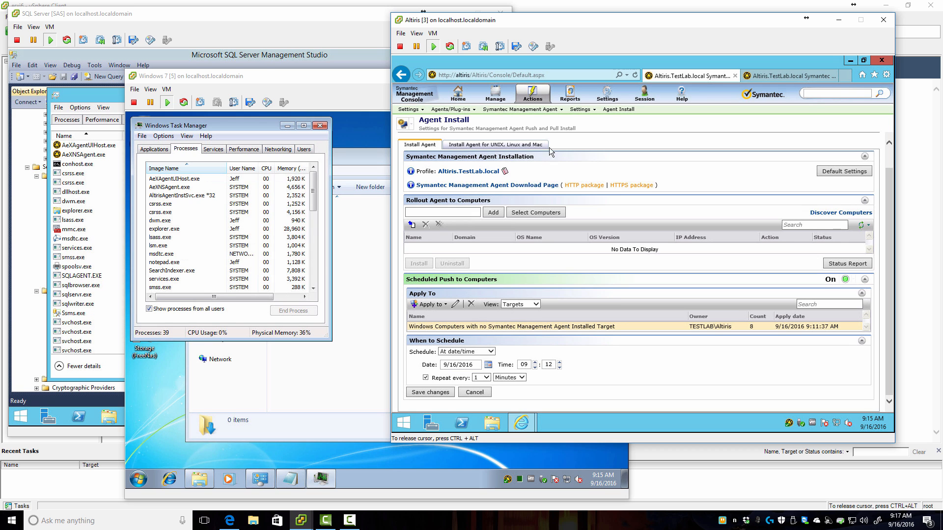
left_click(766, 77)
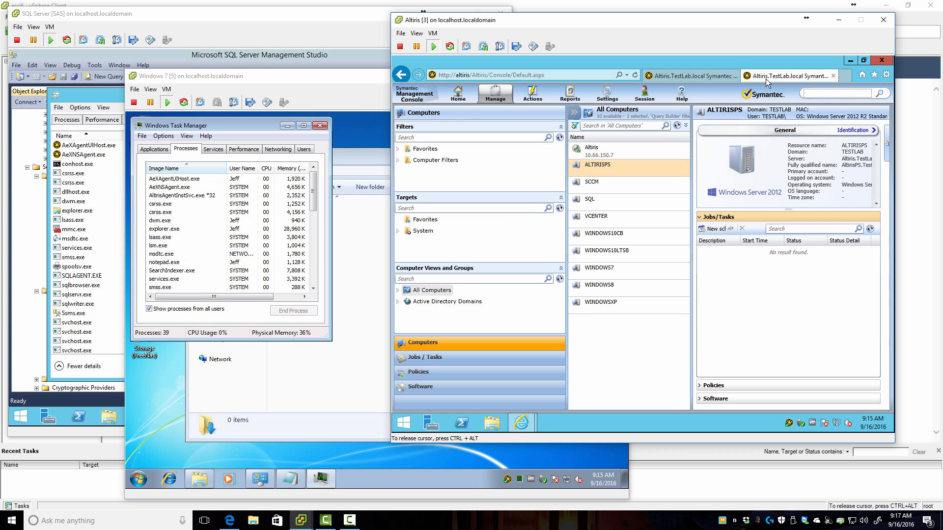
left_click(676, 126)
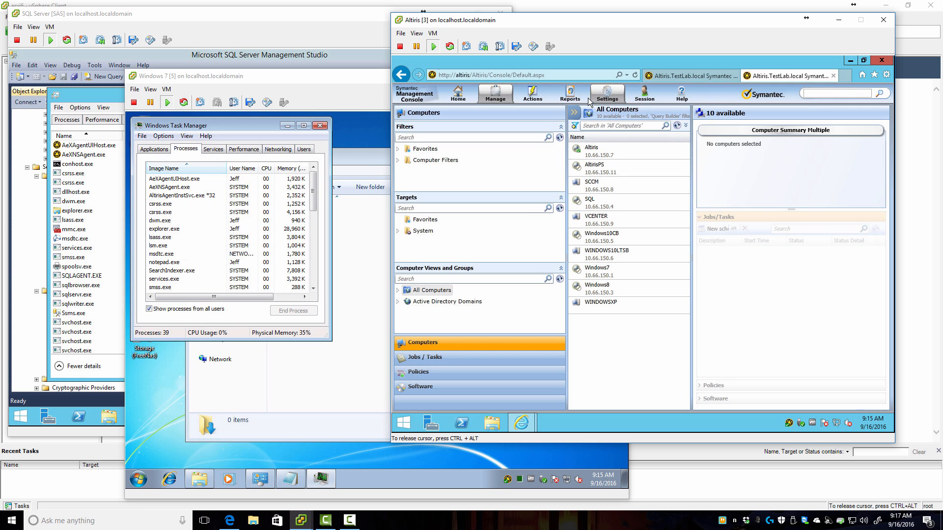
Step: Glance at the Reports page, return to the console's home page and list the computers with the management agent installed
left_click(570, 95)
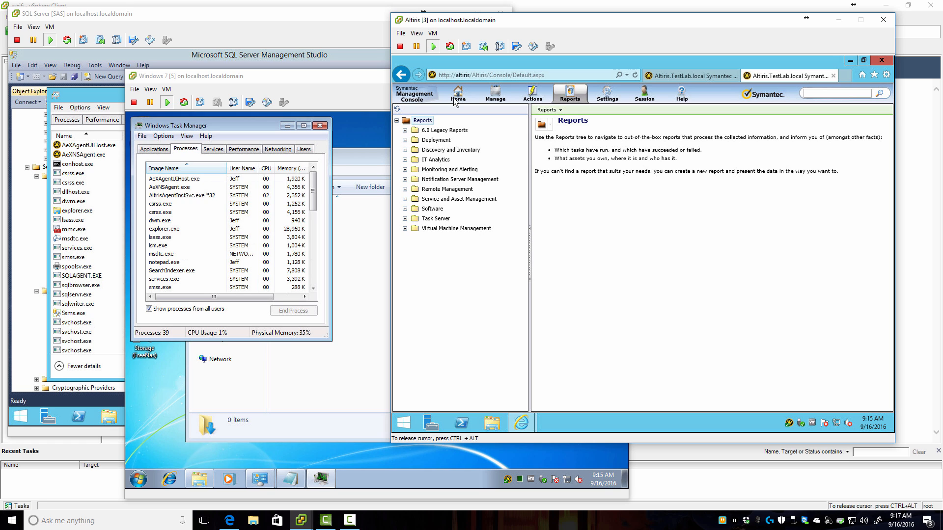
mouse_move(457, 98)
left_click(464, 121)
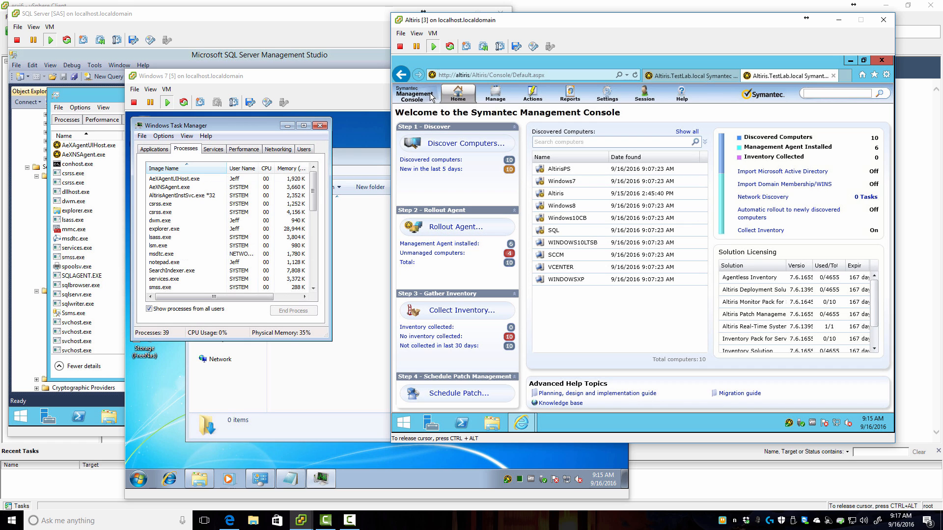
left_click(462, 95)
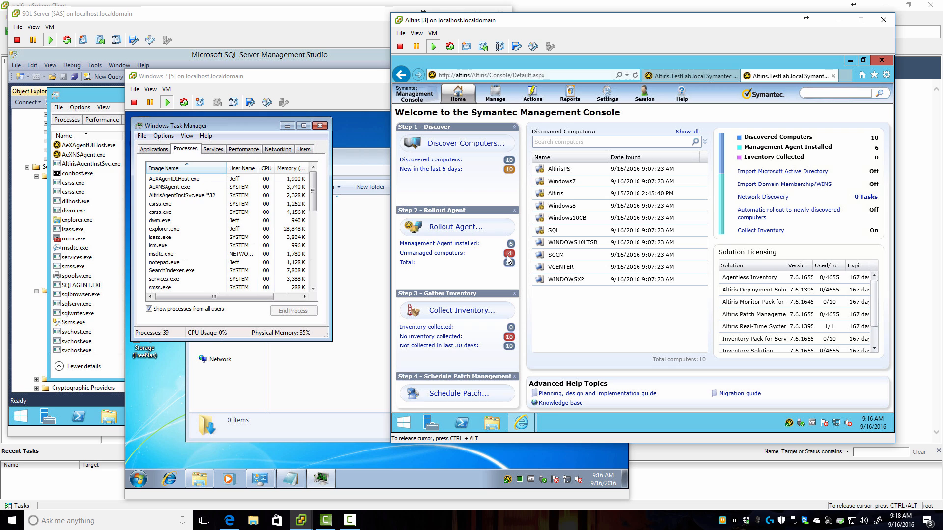
left_click(417, 245)
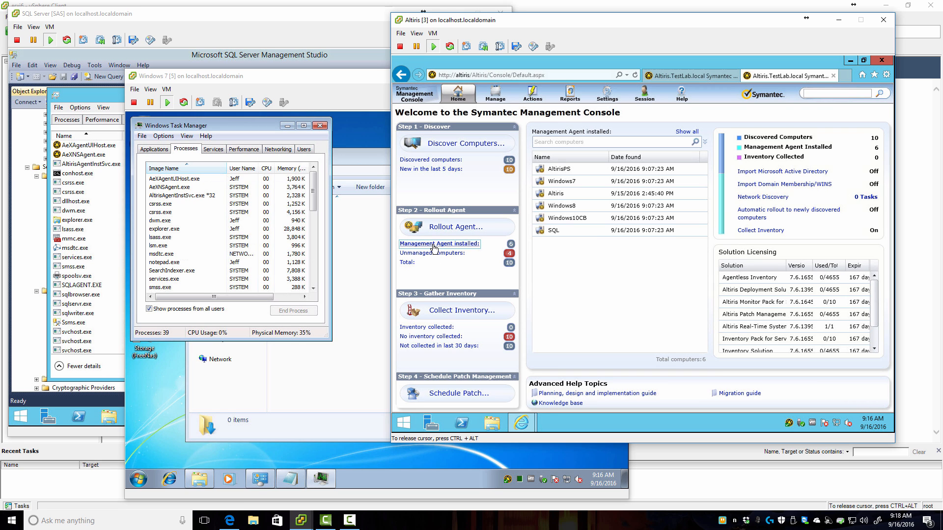
Step: Start the Rollout Agent wizard, go through its automatic install and schedule options, and advance to the plug-ins step
left_click(443, 232)
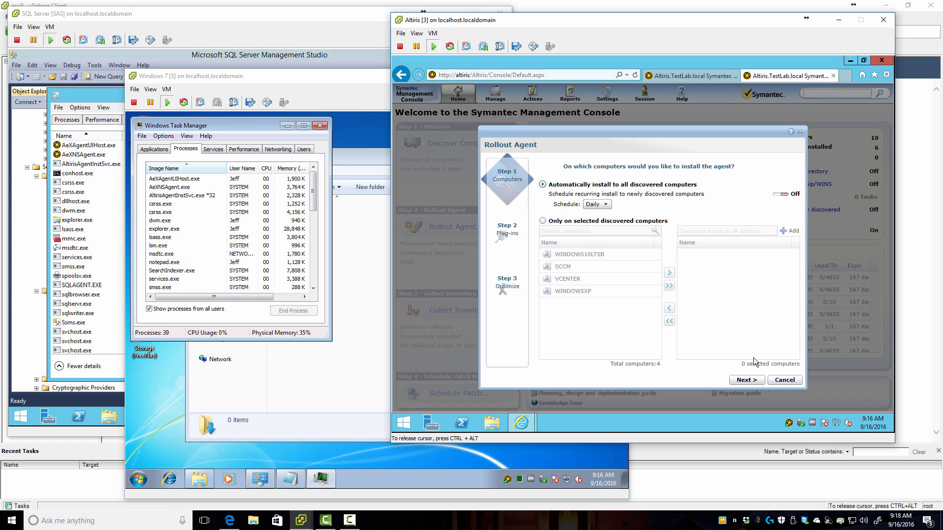
left_click(781, 194)
left_click(602, 205)
left_click(603, 207)
left_click(743, 380)
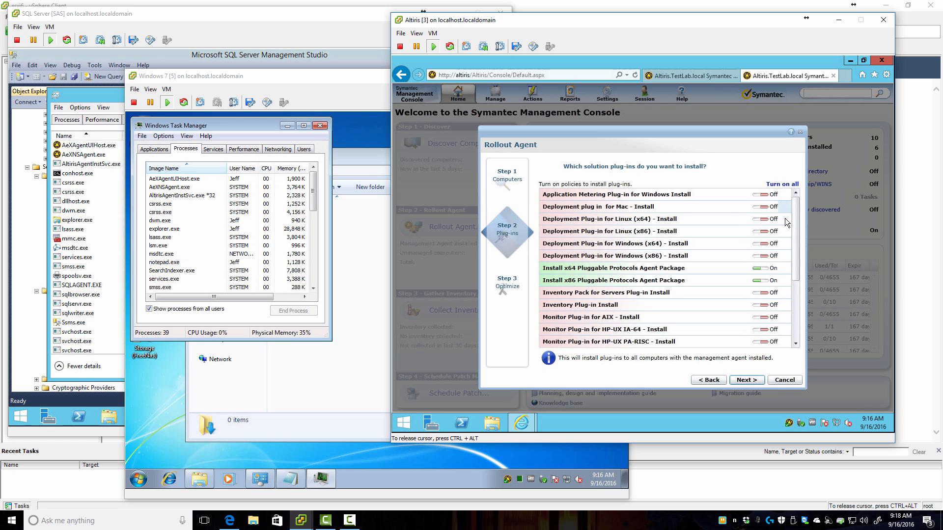
Step: Look through the solution plug-in policies and expand the description of Software Update Plug-in Install
left_click_drag(796, 242, 798, 301)
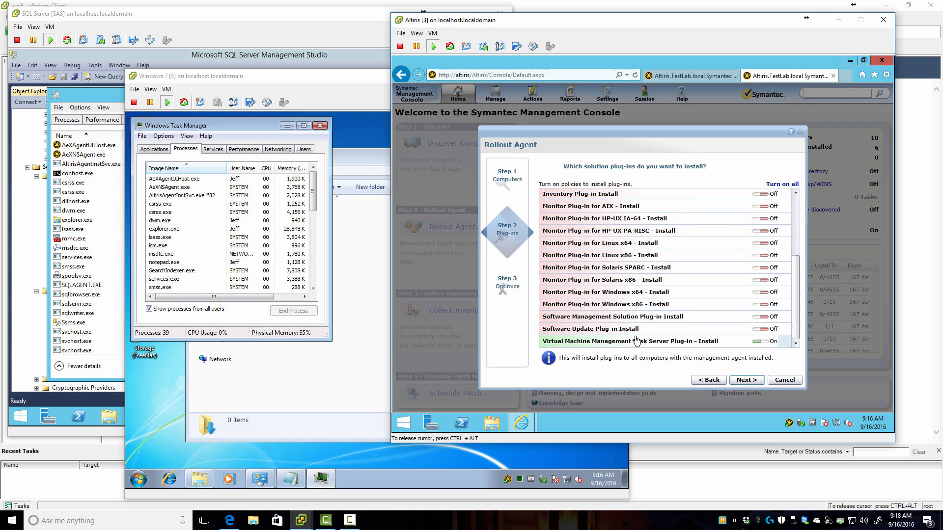
left_click(581, 332)
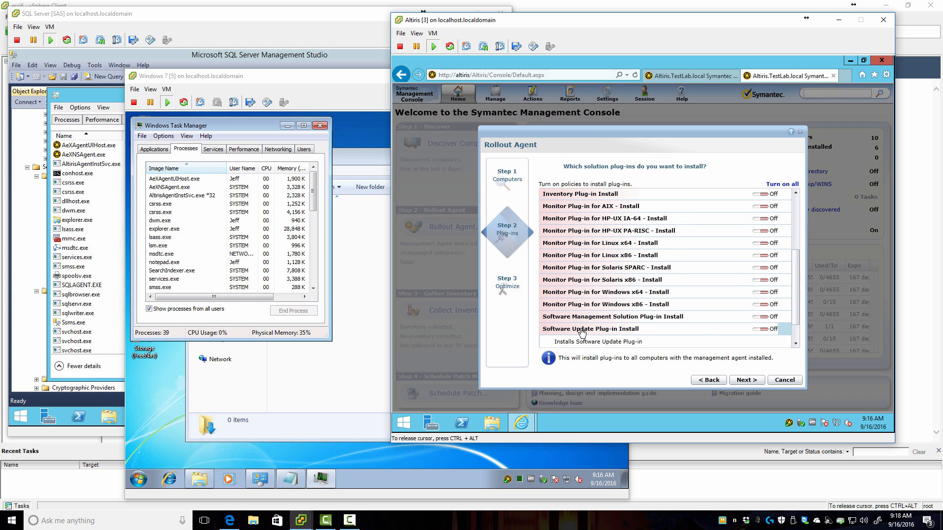
Step: Read the descriptions of the Software Management Solution, Inventory and Application Metering for Windows plug-in install policies
left_click(583, 318)
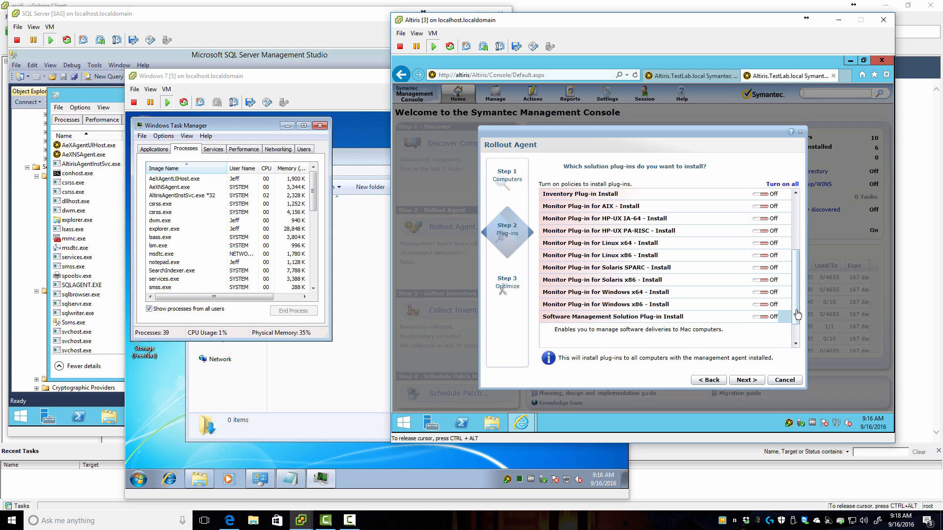
scroll(797, 315, "up", 3)
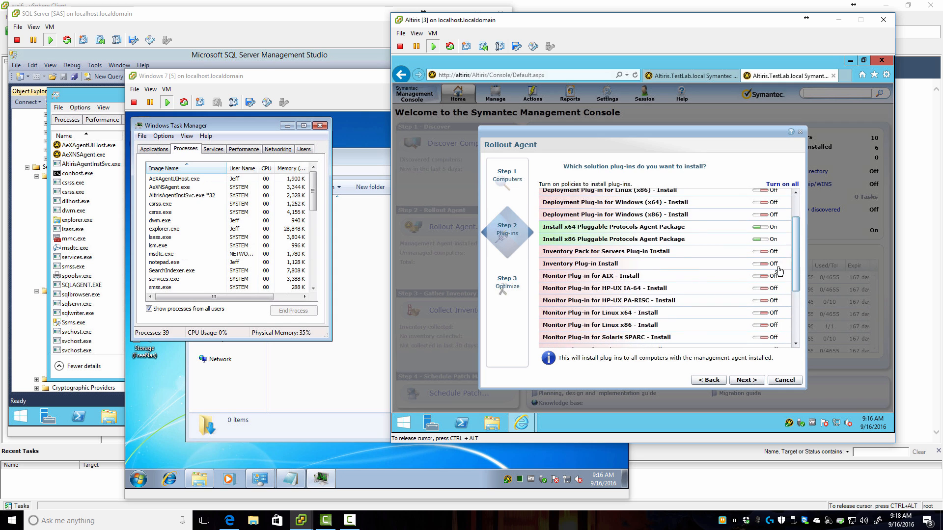
left_click(577, 278)
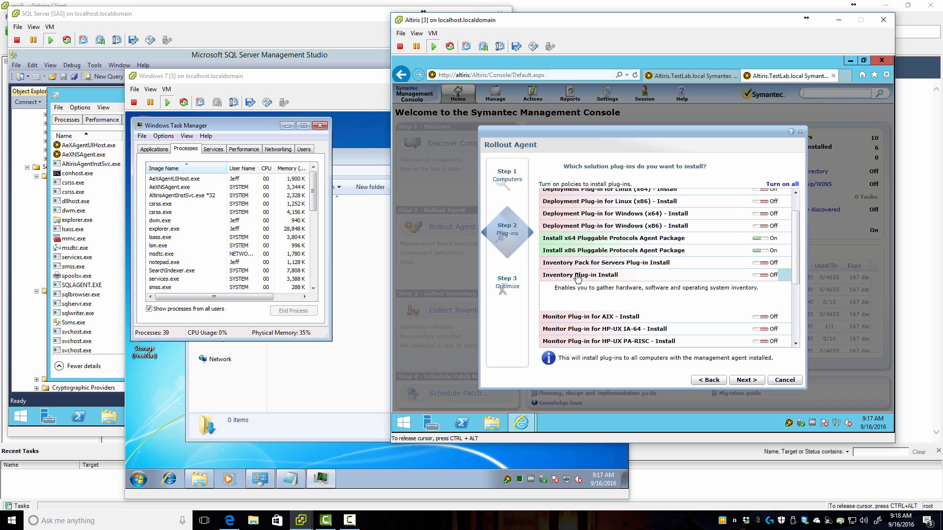
scroll(788, 264, "up", 3)
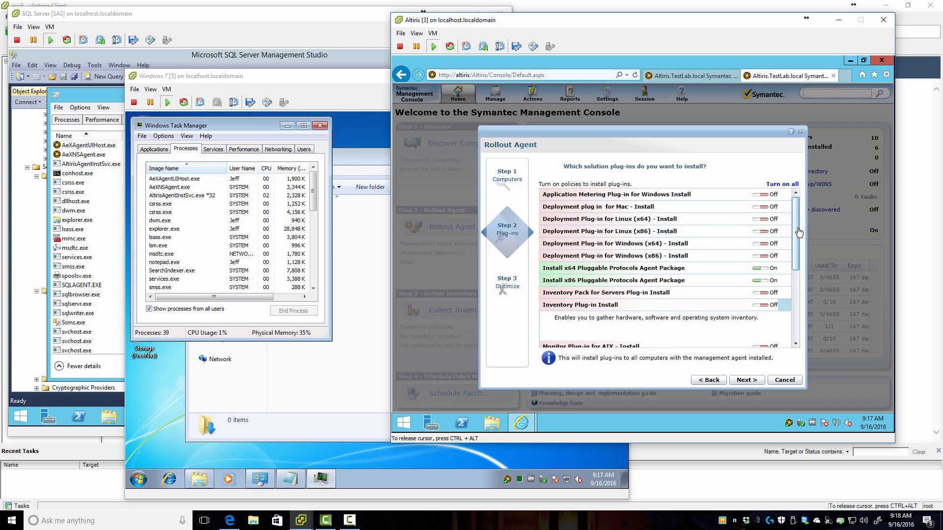
left_click(578, 195)
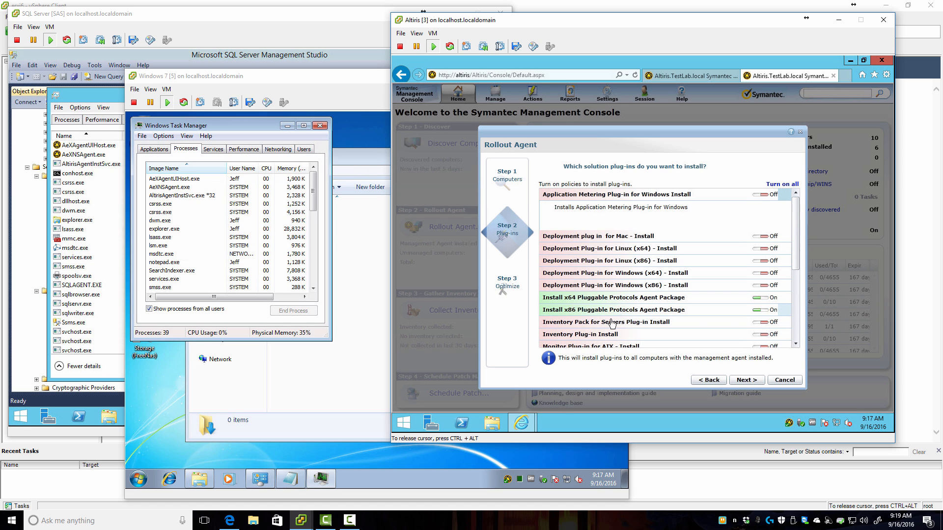
scroll(796, 254, "down", 5)
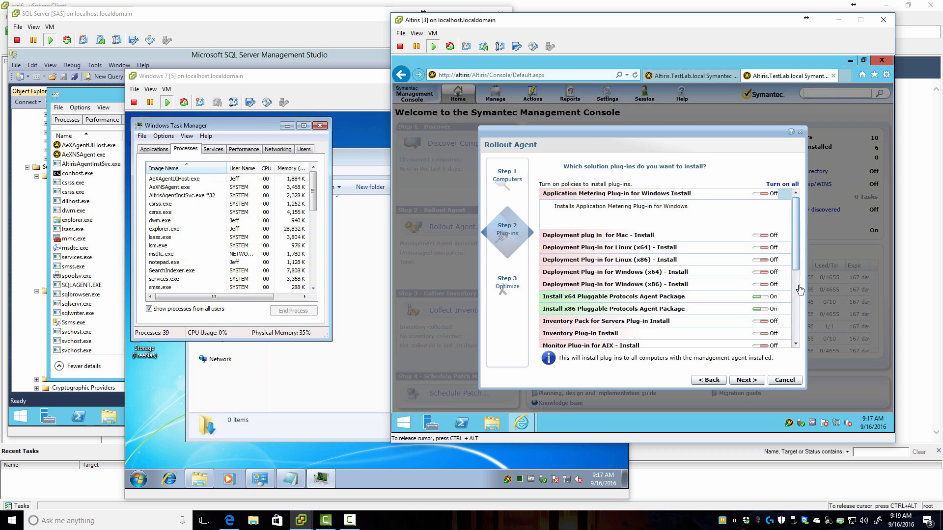
Step: Advance to the wizard's optimize step, try the Testing Environment (1-50 computers) option, and cancel the agent rollout
left_click(760, 380)
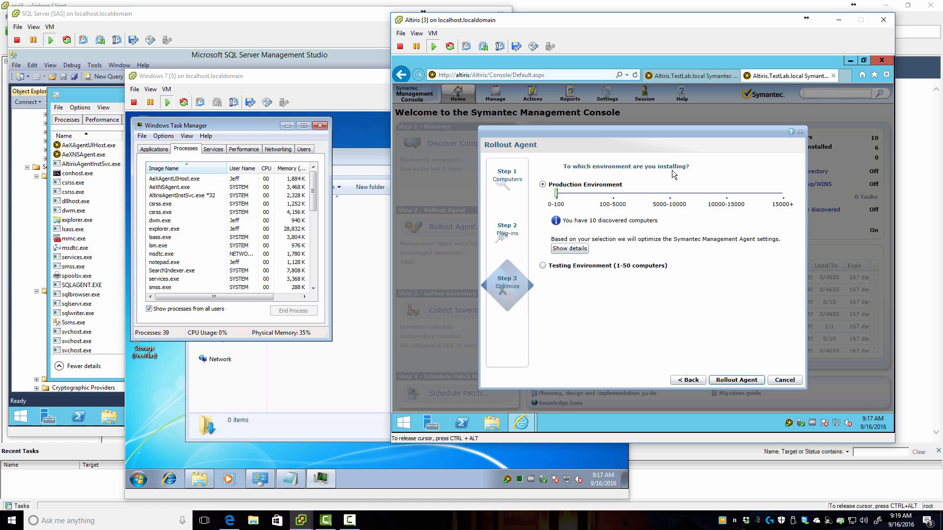
mouse_move(557, 197)
left_mouse_down()
mouse_move(746, 193)
mouse_move(553, 201)
left_mouse_up()
left_click(565, 268)
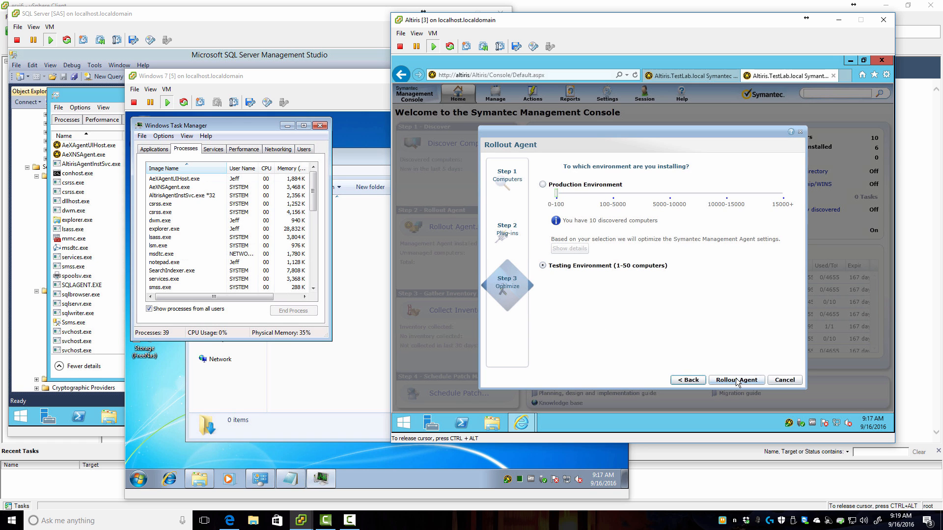
left_click(780, 382)
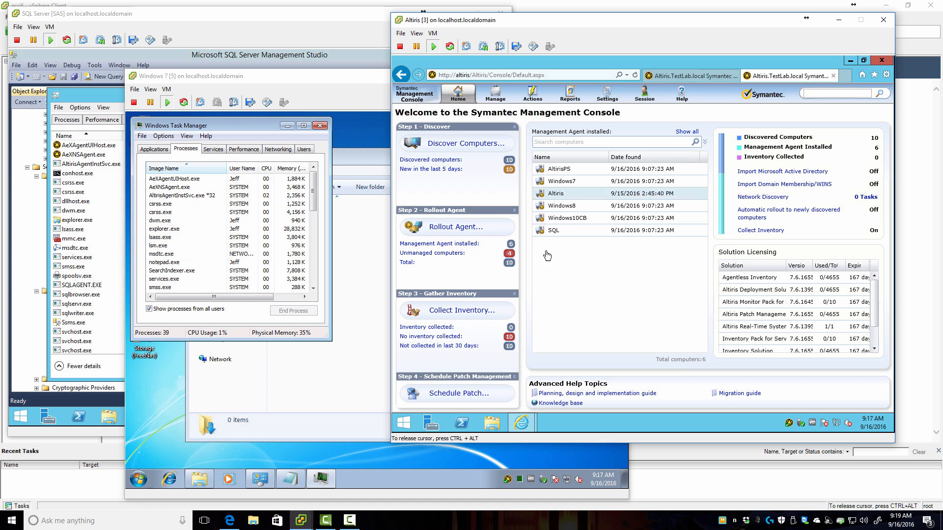
Step: Review the unmanaged and agent-installed computers, reload the First Time Setup page, and return to the All Computers list
left_click(434, 255)
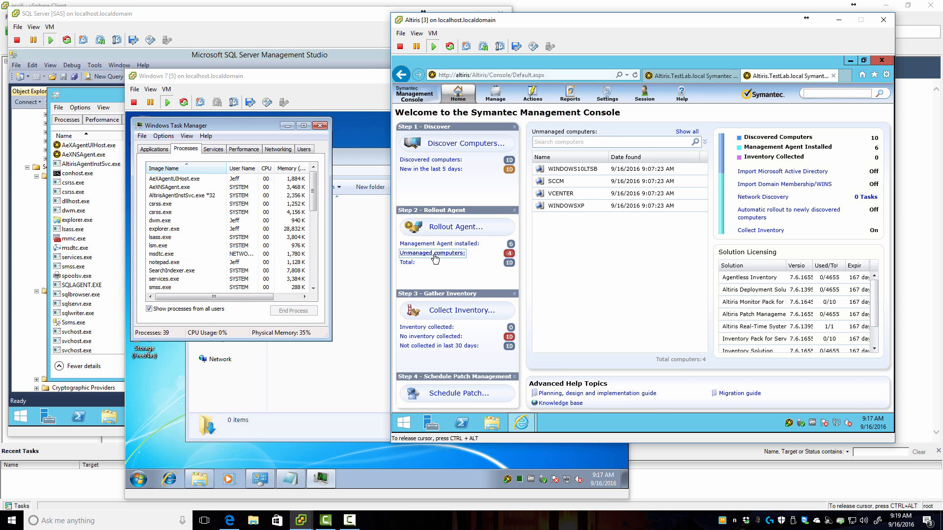
left_click(442, 244)
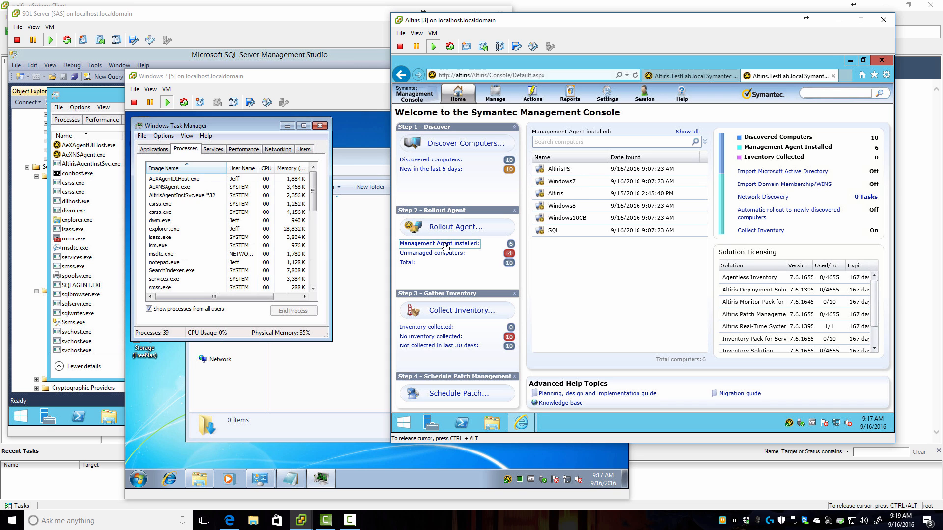
left_click(458, 93)
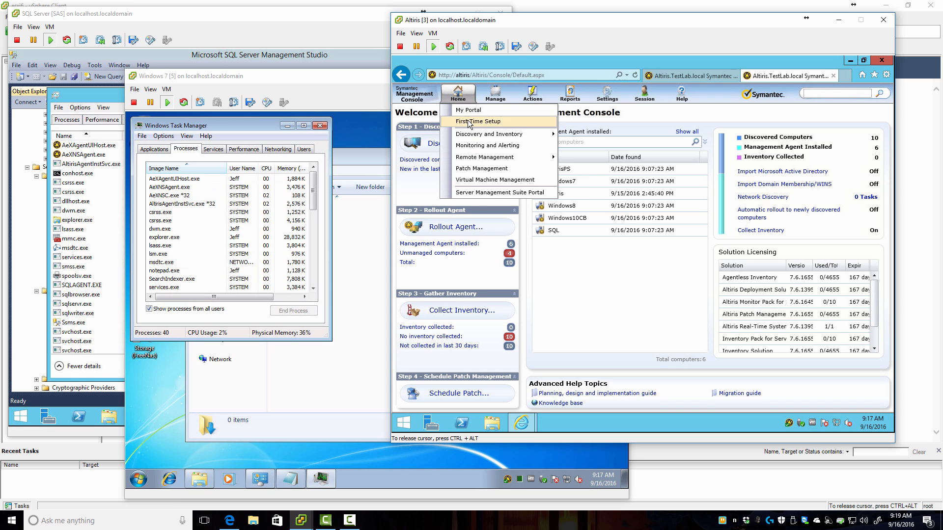
left_click(473, 121)
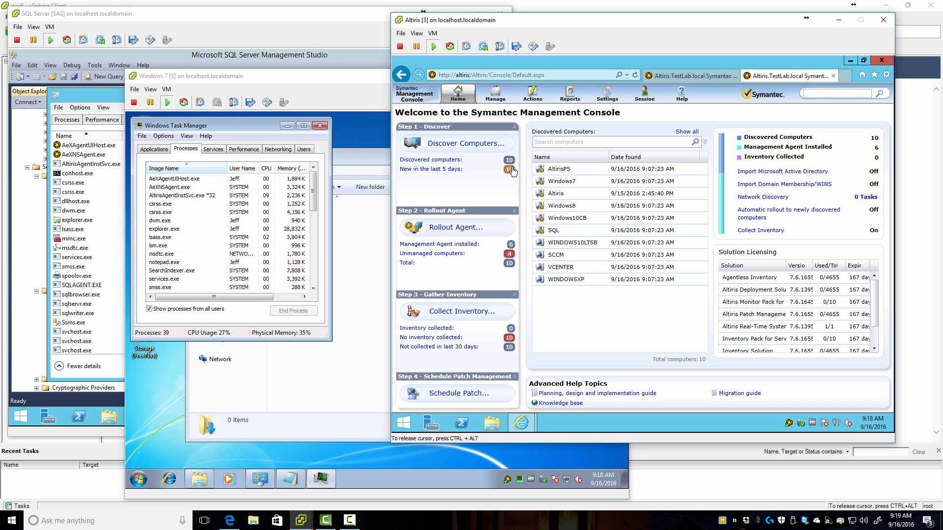
left_click(691, 75)
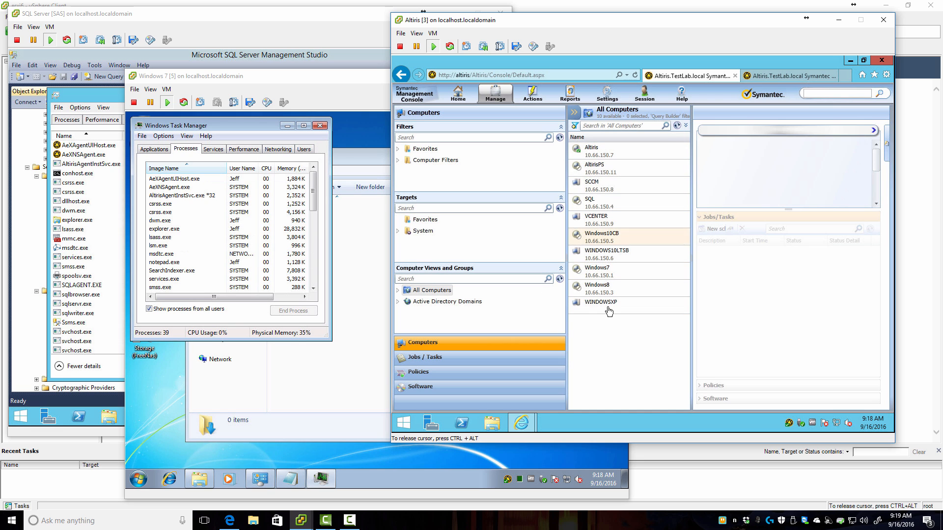
Step: Open the Symantec Management Agent on the Windows 7 VM, try to update its configuration, and move the VM window aside
left_click(311, 381)
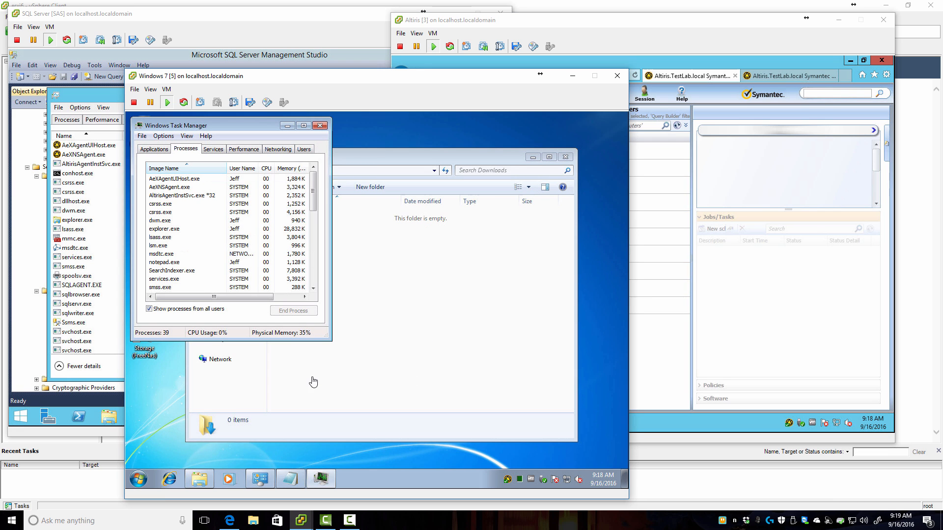
double_click(508, 480)
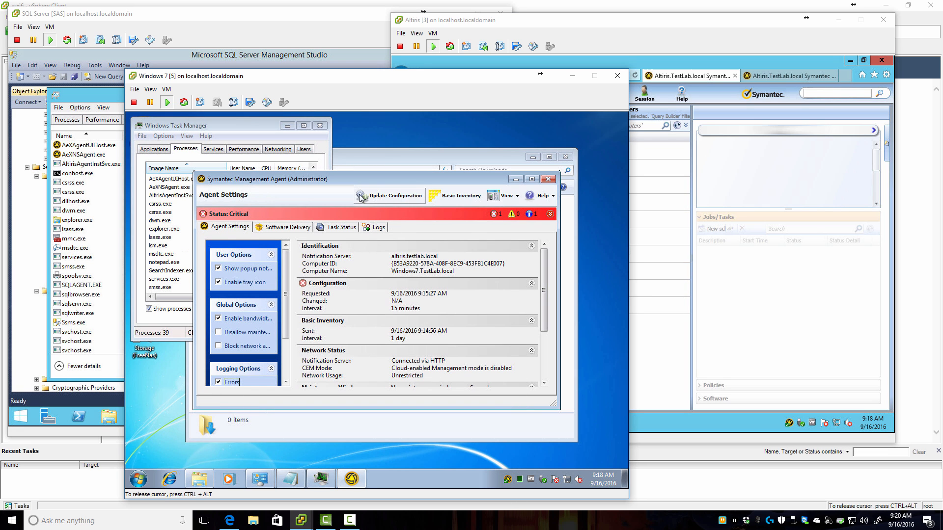
left_click(384, 197)
left_click_drag(431, 82, 331, 90)
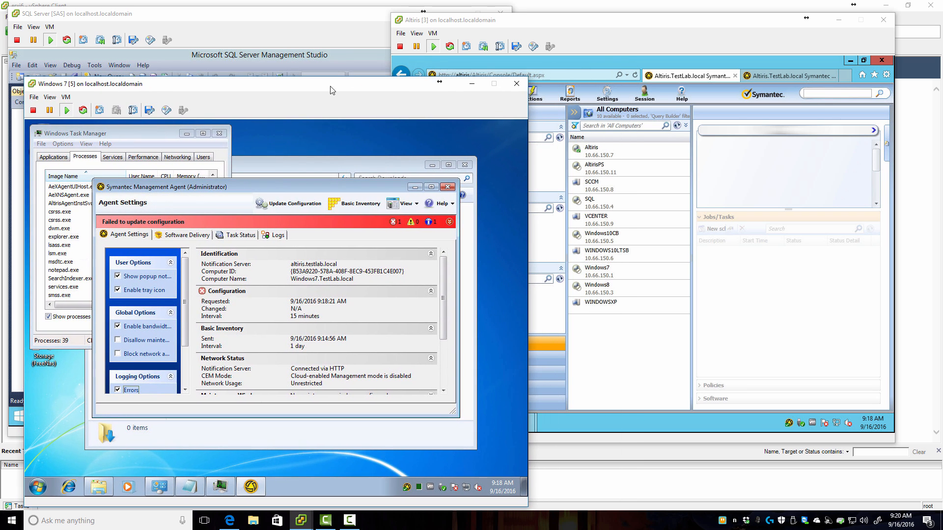
Step: In the Altiris console, open the notification server's Resource Membership Update page and run the delta and policy updates
left_click(583, 81)
left_click(609, 91)
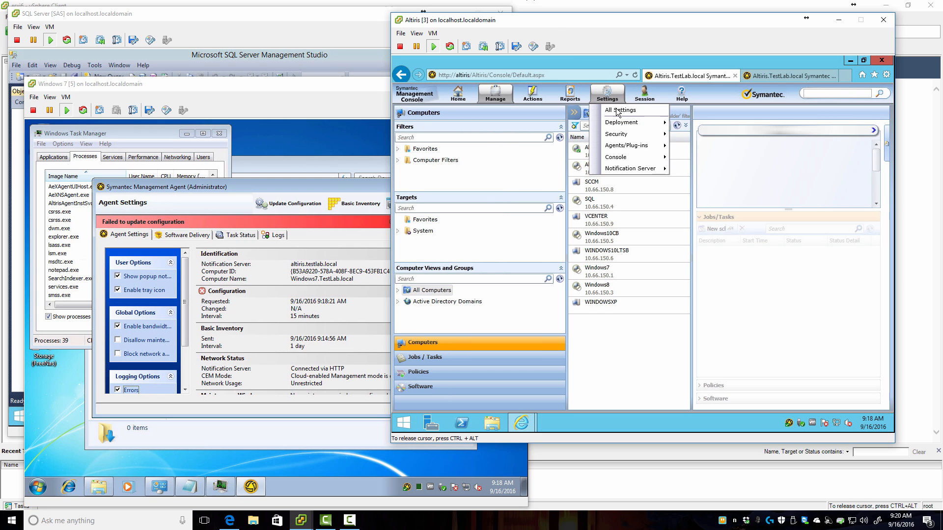
mouse_move(638, 169)
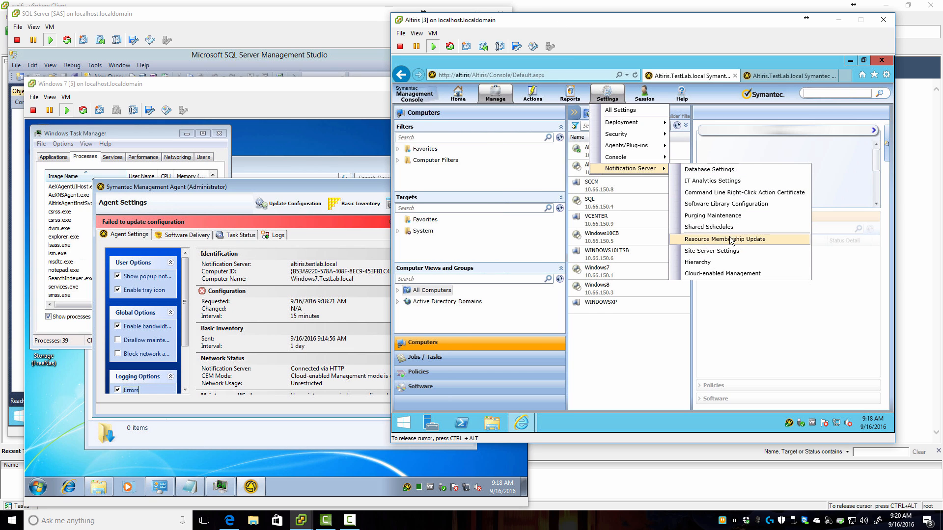
left_click(745, 239)
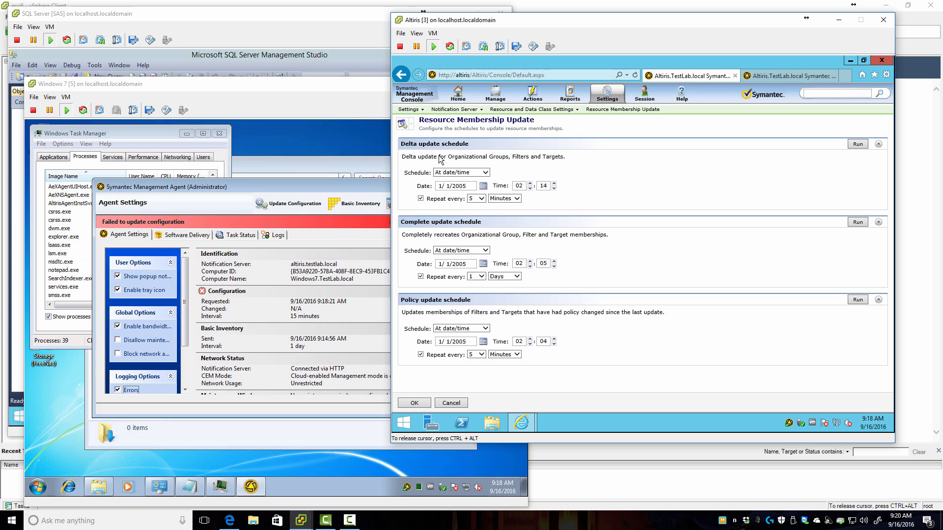
left_click(500, 200)
left_click(858, 143)
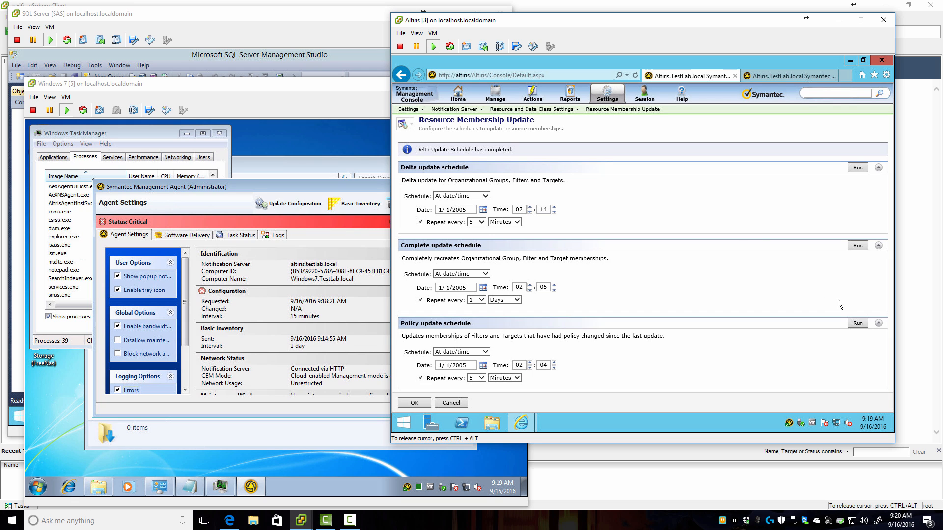
left_click(855, 324)
Step: Update the management agent's configuration on the Windows 7 VM, and open and update the agent on the SQL Server VM
left_click(278, 185)
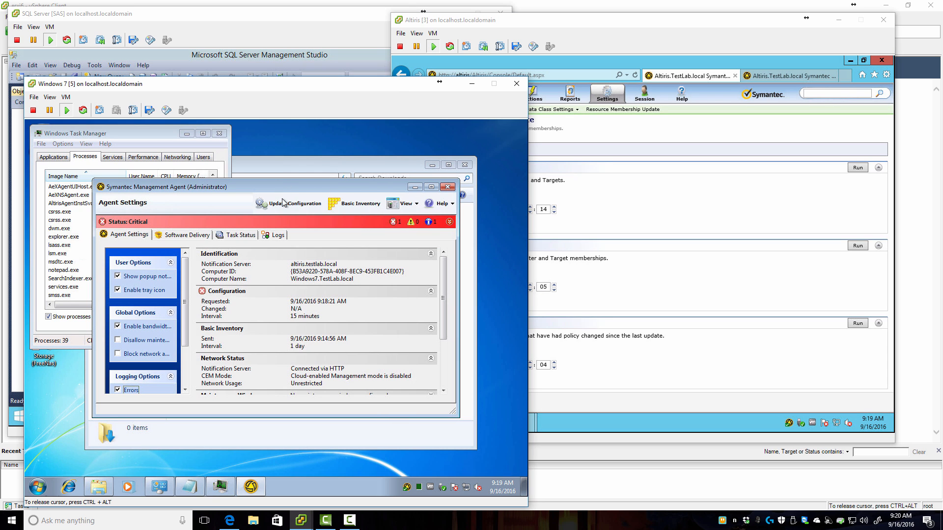
left_click(286, 201)
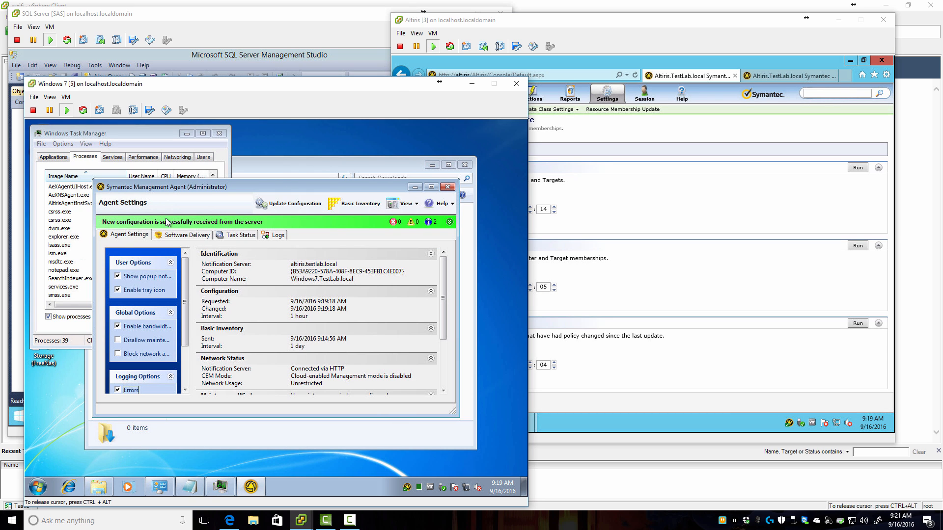
left_click(206, 60)
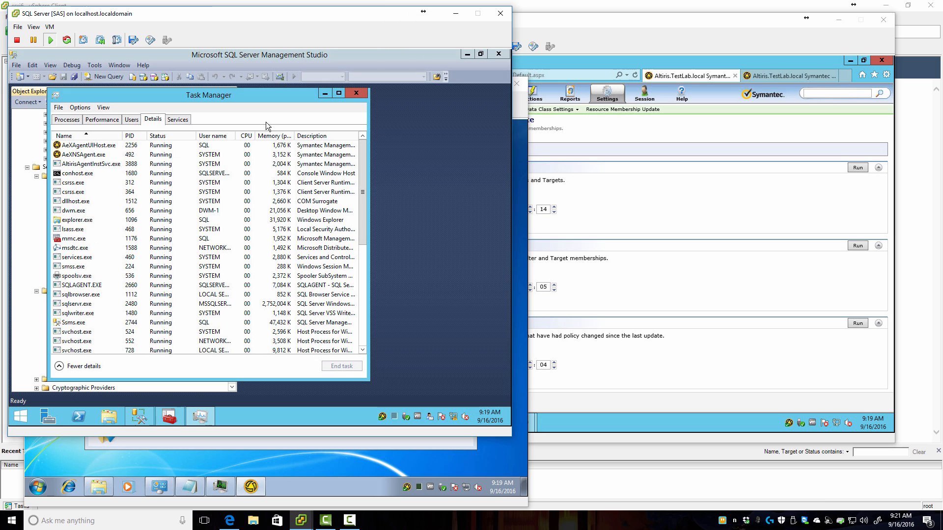
double_click(382, 417)
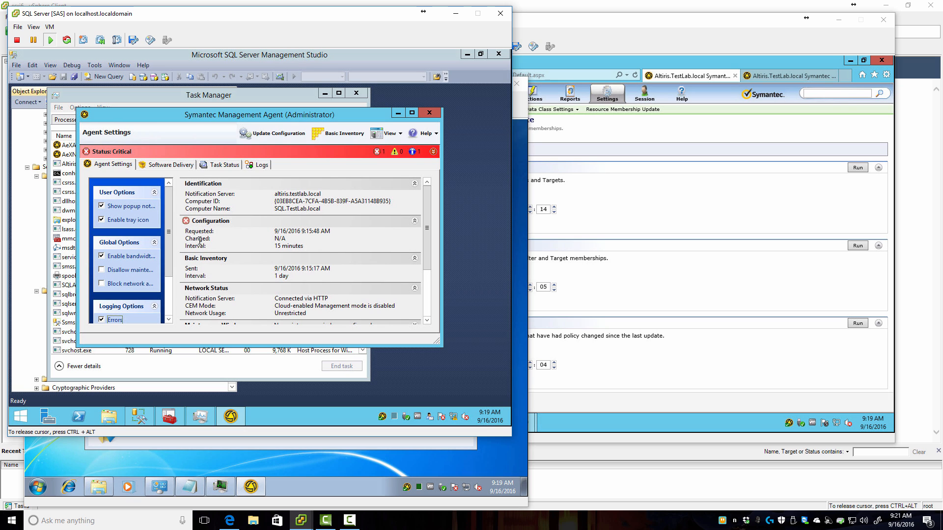
left_click_drag(238, 248, 309, 248)
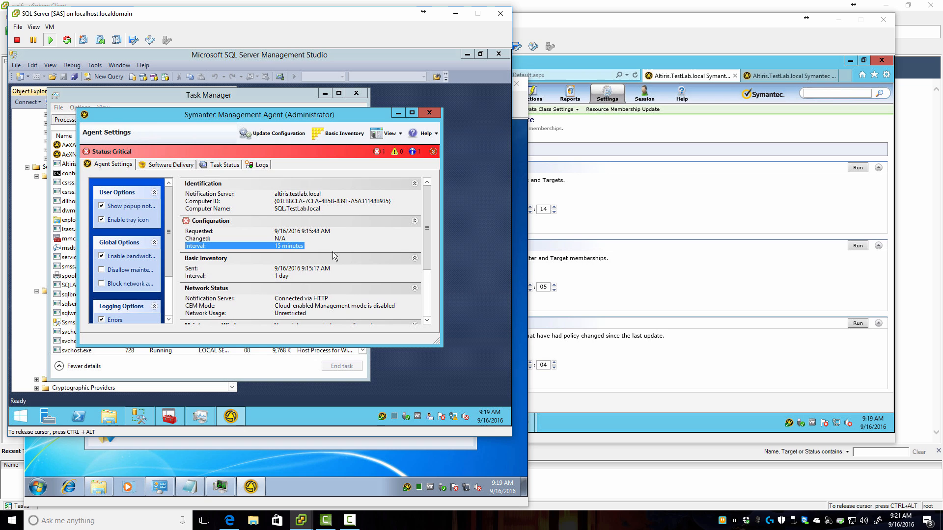
left_click(274, 131)
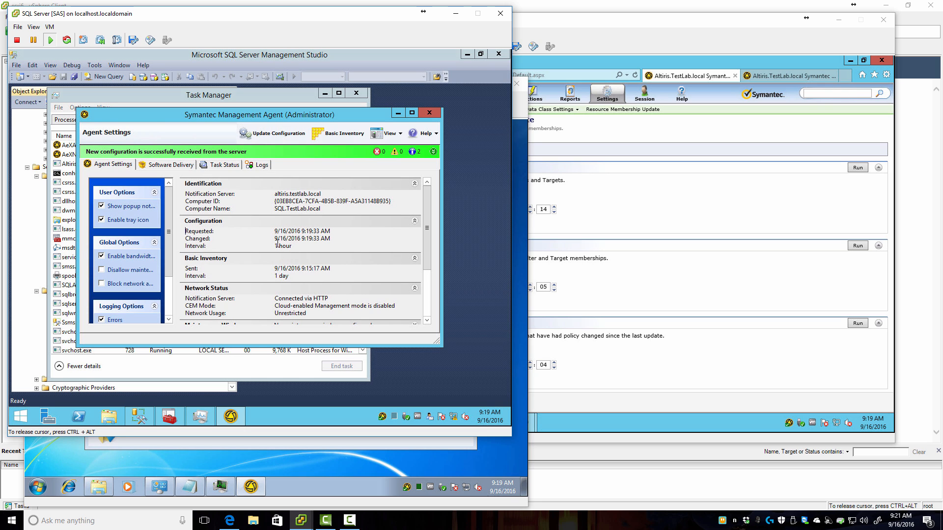
Step: Switch back to the Altiris console and open the Targeted Agent Settings page
left_click(609, 99)
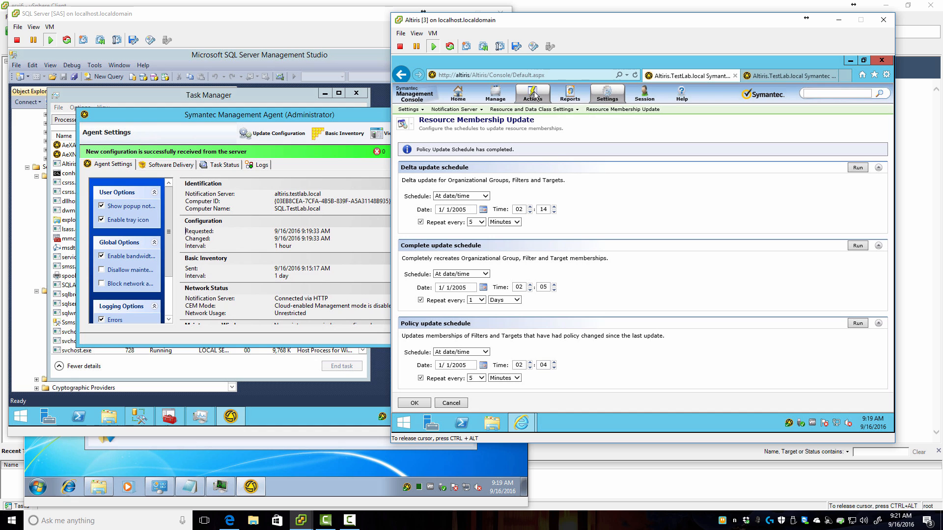
left_click(609, 98)
mouse_move(632, 146)
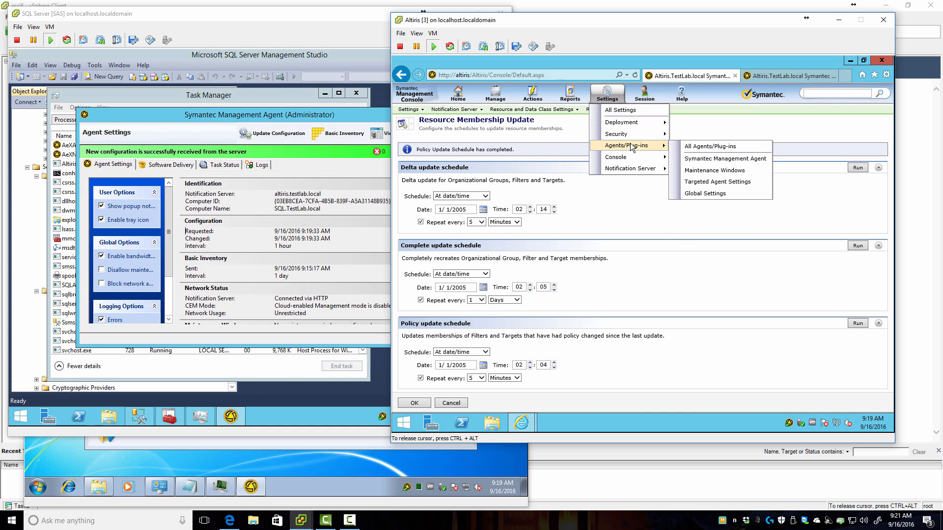
left_click(718, 183)
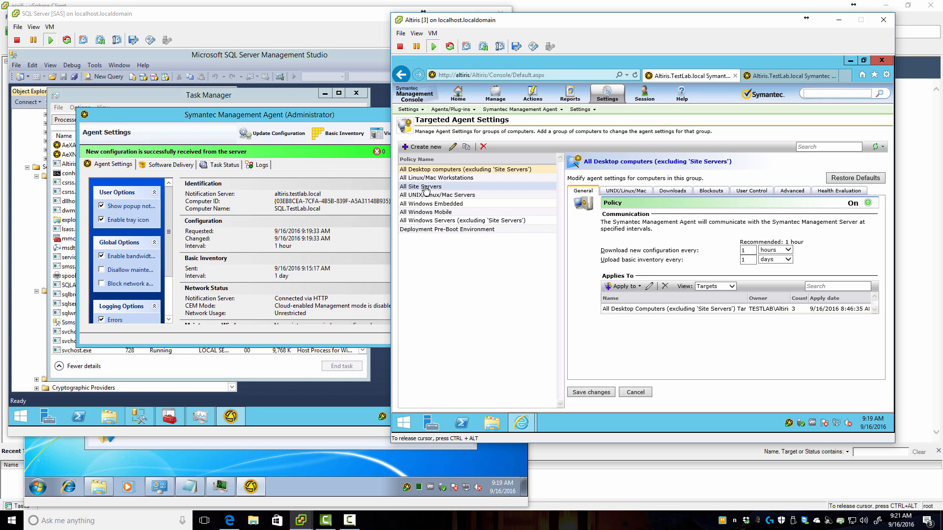
Step: Open the All Windows Servers (excluding 'Site Servers') policy and view the computers it applies to
left_click(438, 222)
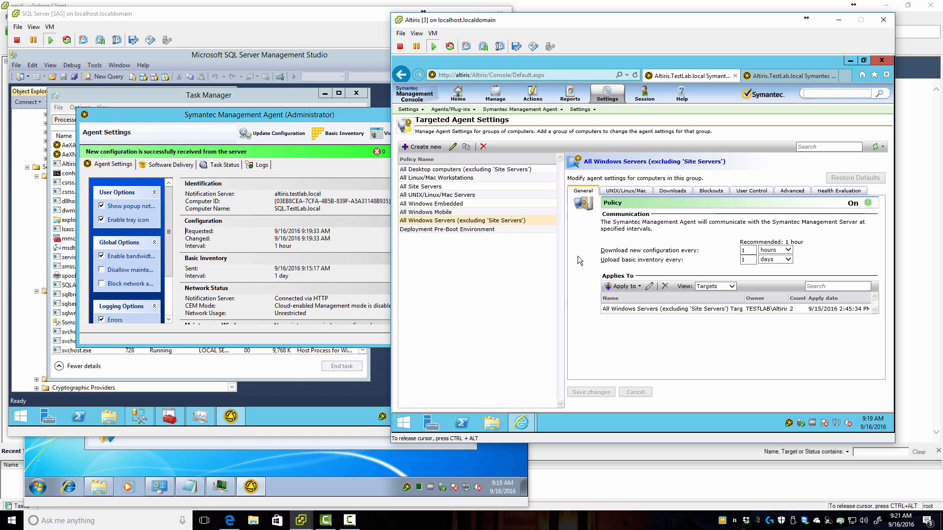
left_click(618, 312)
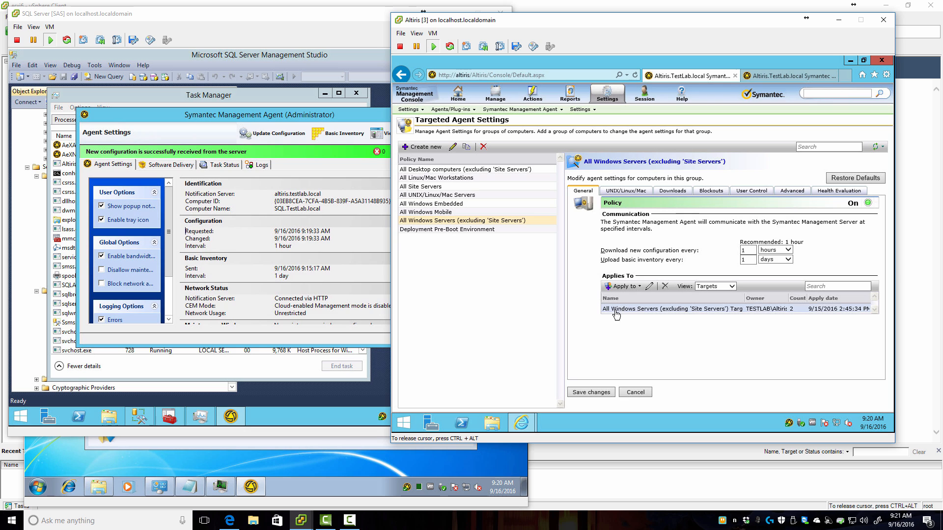
left_click(732, 290)
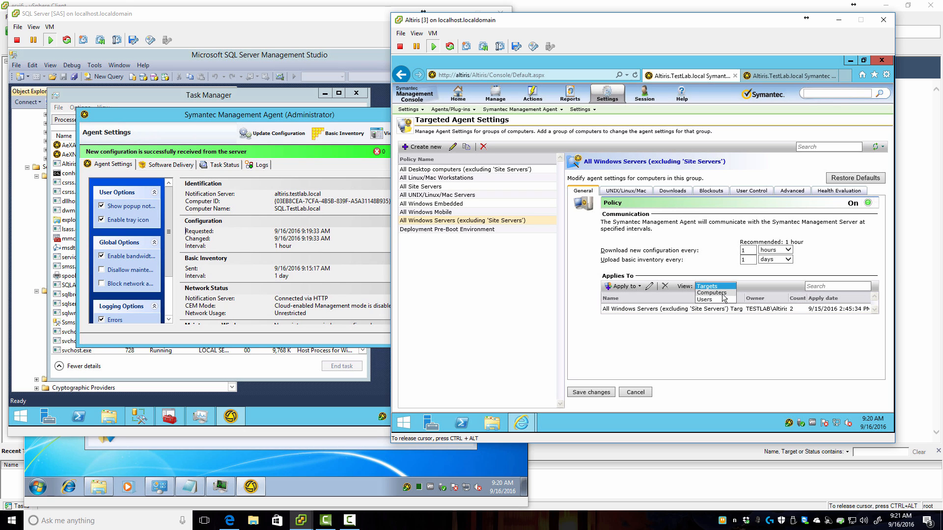
left_click(712, 292)
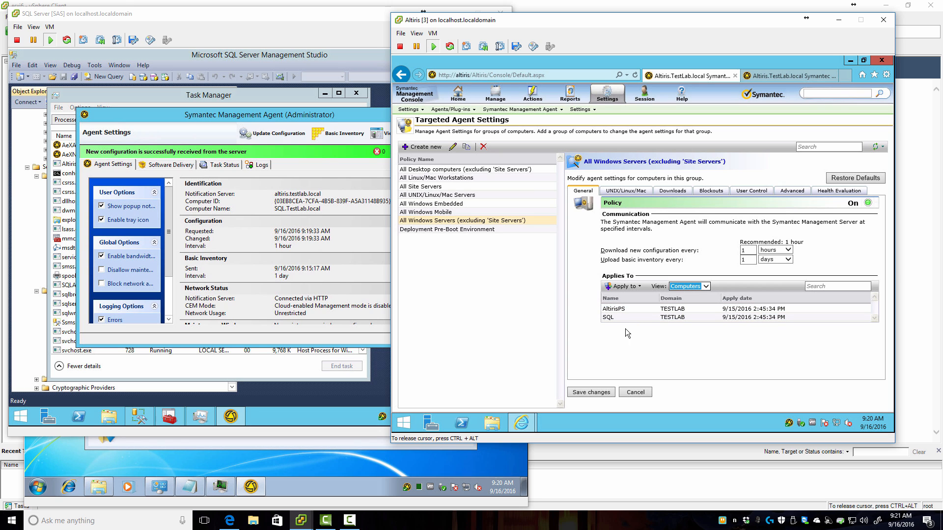
left_click(628, 346)
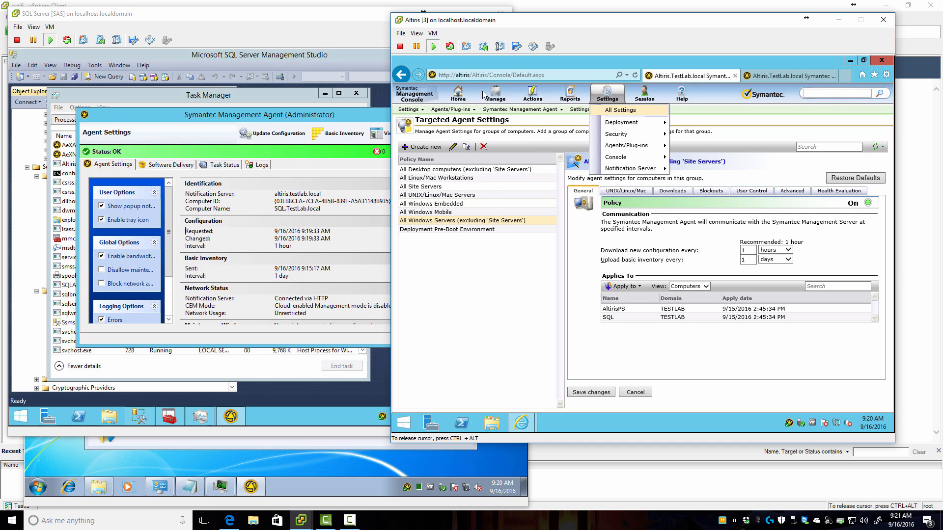
Step: In all settings, expand the Symantec Management Agent folder under Agents/Plug-ins and examine its Windows policies, communication profiles and settings
mouse_move(459, 99)
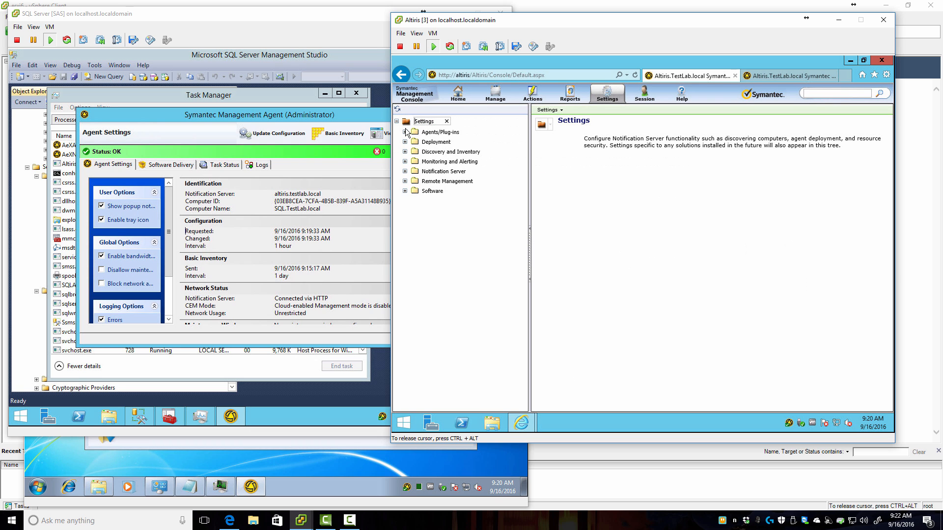
left_click(404, 132)
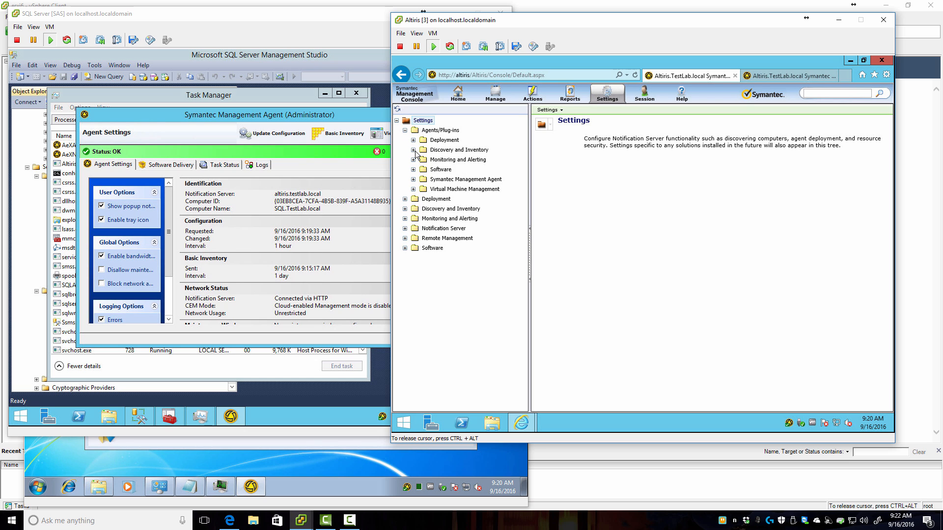
left_click(413, 179)
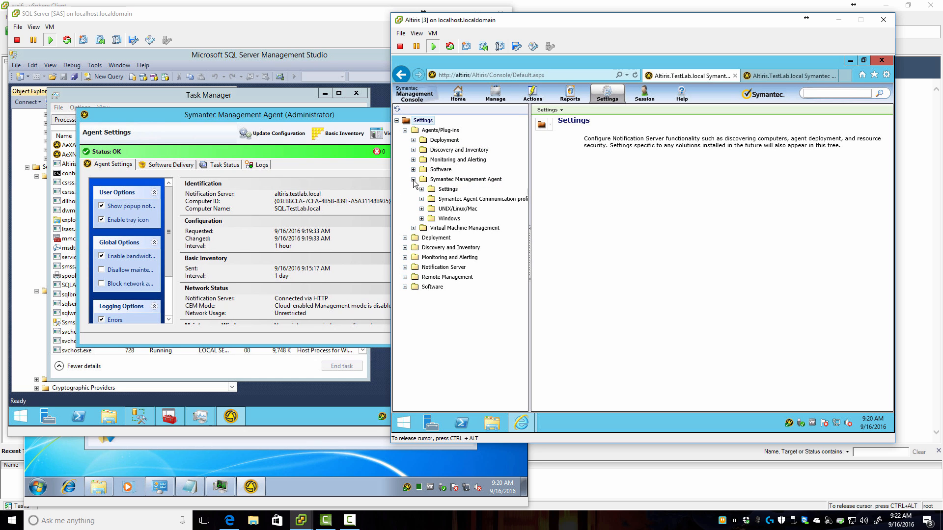
left_click(422, 220)
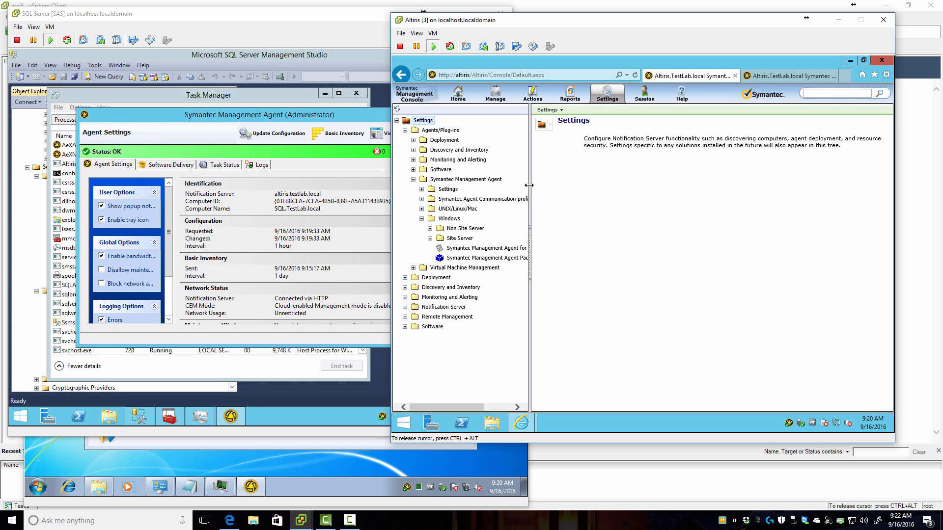
left_click_drag(529, 185, 607, 183)
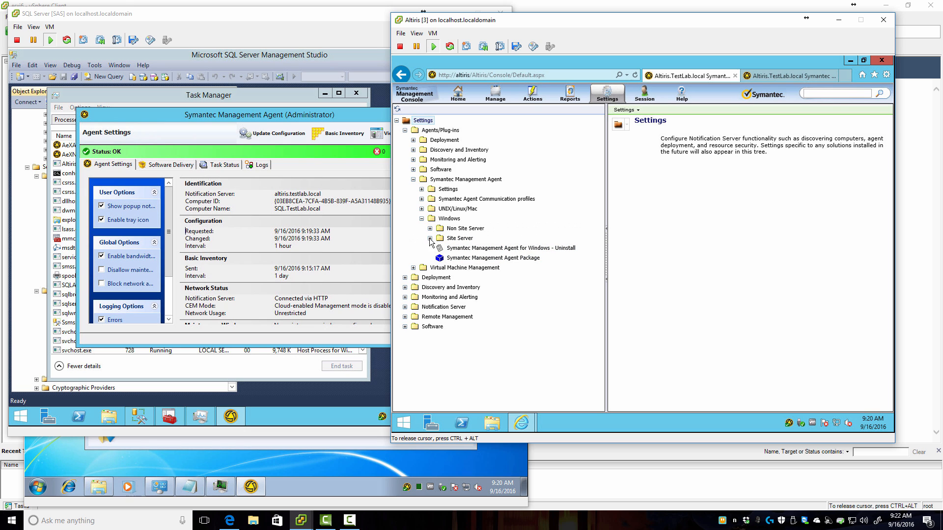
left_click(430, 238)
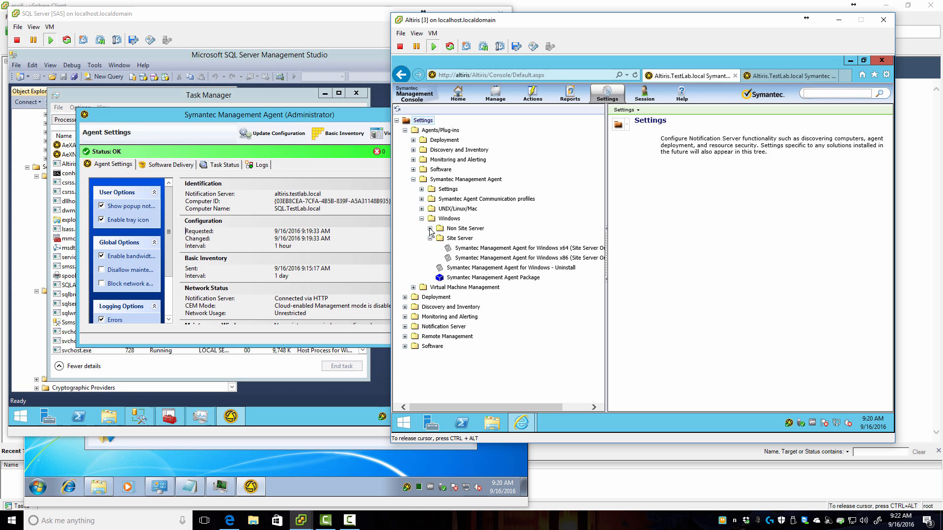
left_click(430, 229)
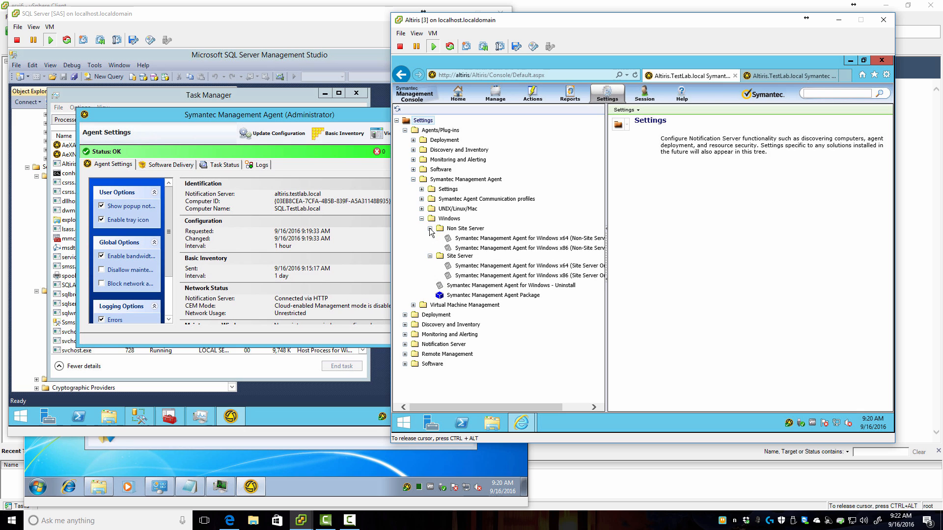
left_click_drag(608, 197, 654, 191)
left_click(608, 194)
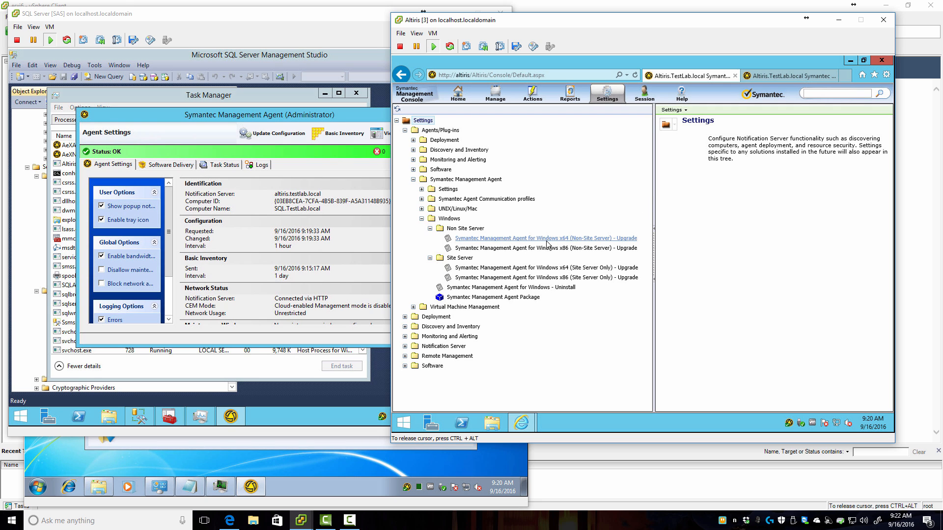
left_click(422, 200)
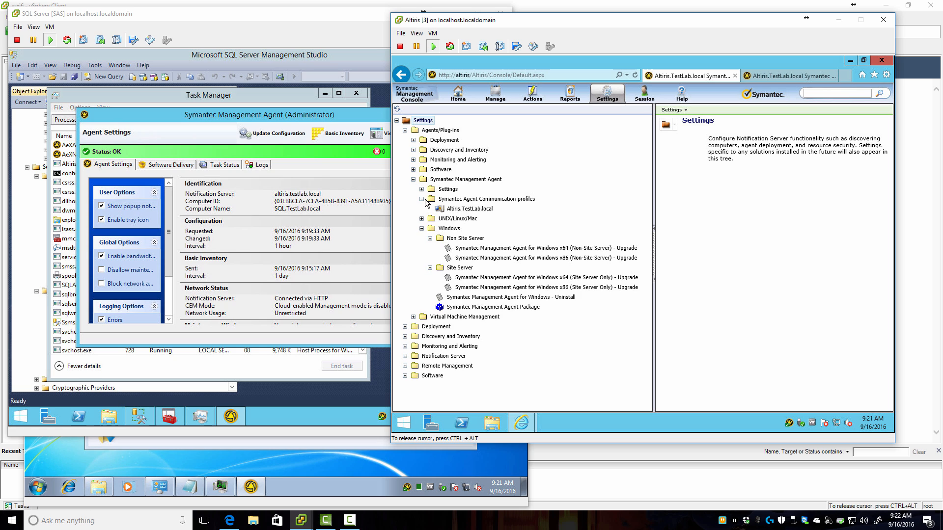
left_click(422, 190)
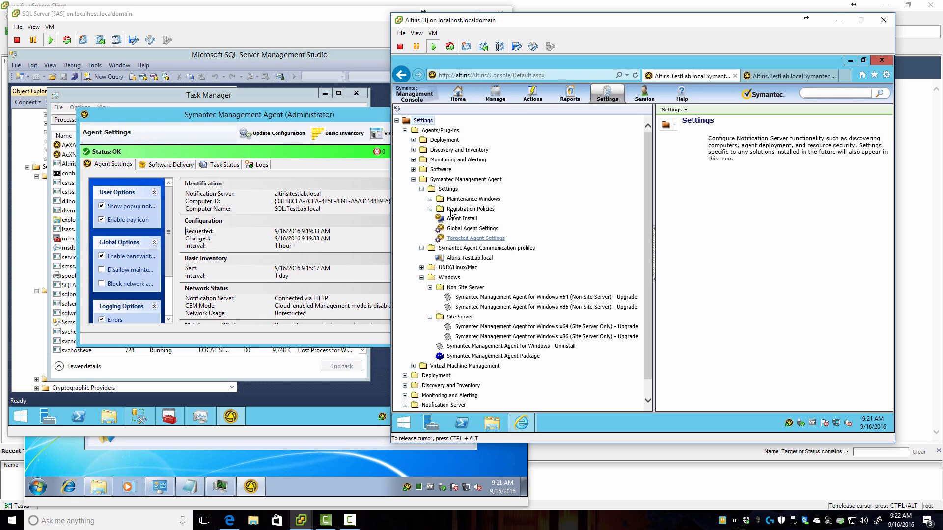
Step: Examine the Software plug-in policies under Software Management and Patch Management, including the Windows and Linux folders
left_click(413, 170)
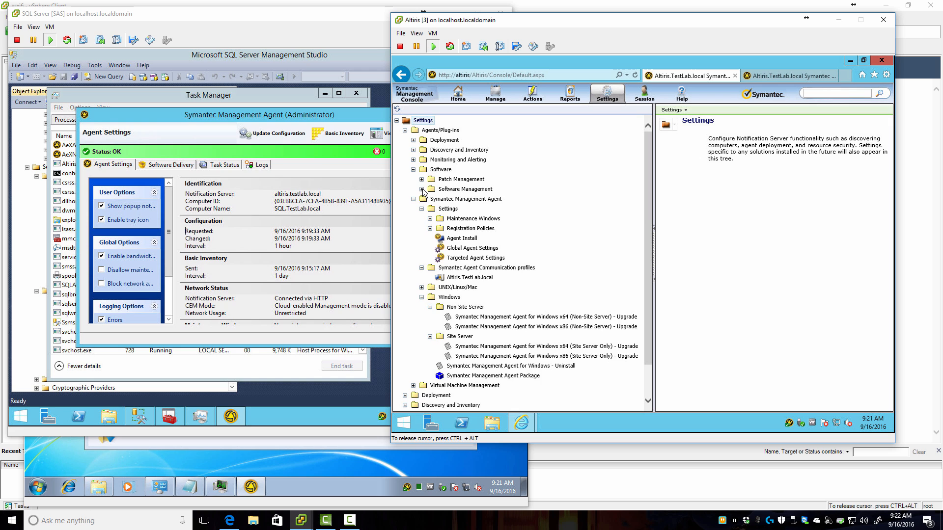
left_click(422, 189)
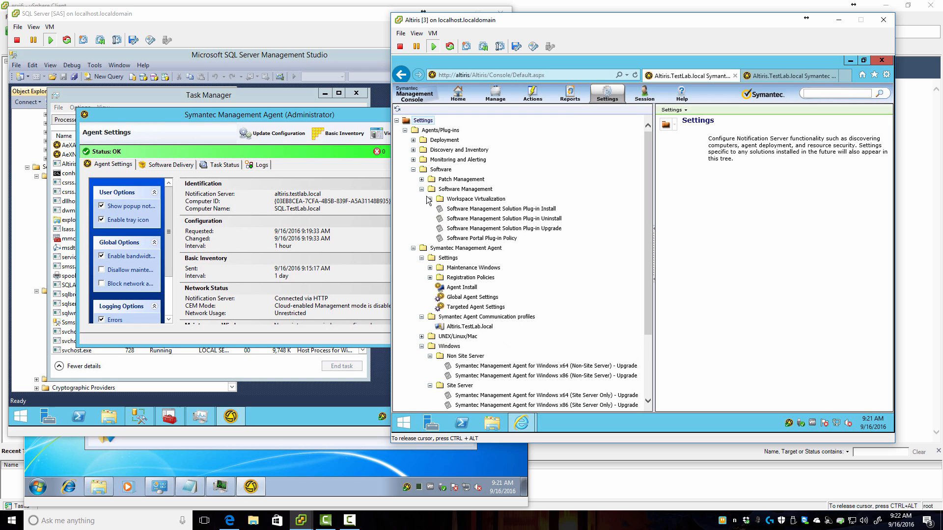
left_click(422, 180)
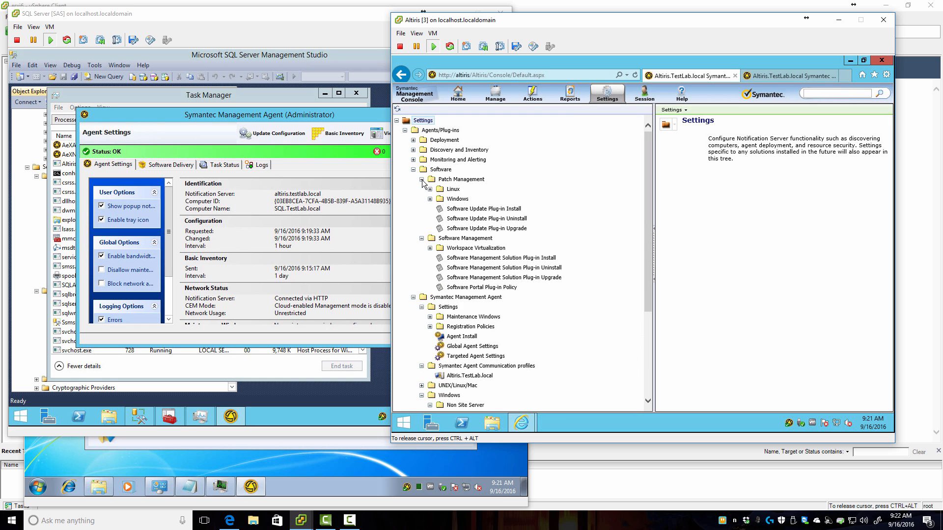
left_click(431, 199)
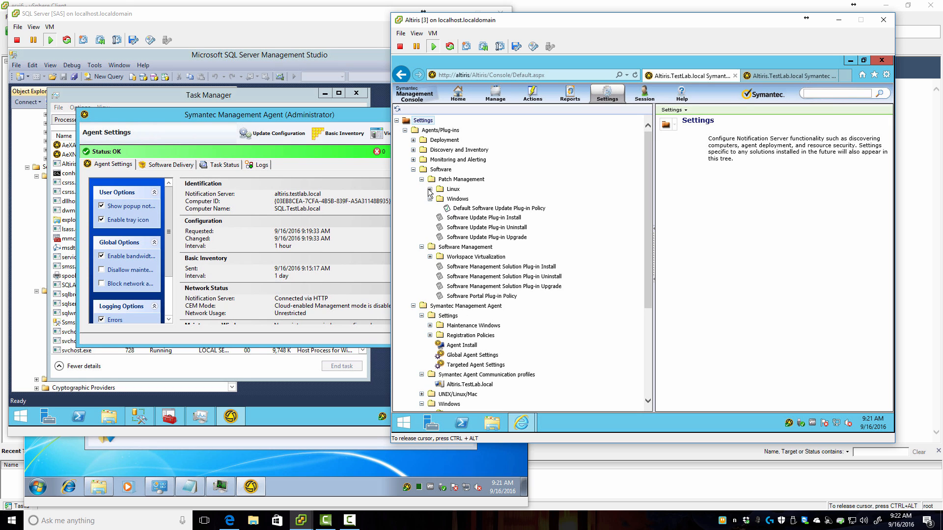
left_click(430, 189)
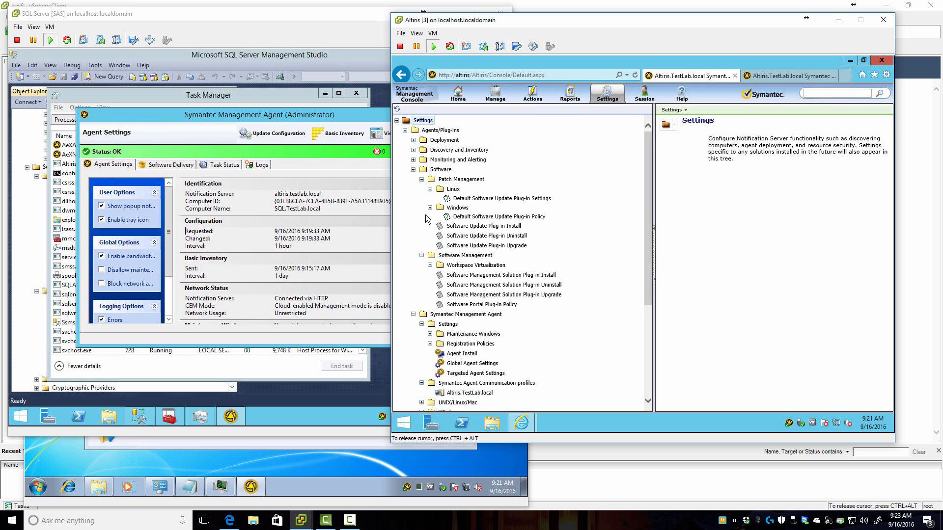
Step: Examine the plug-in folders for Monitoring and Alerting, Discovery and Inventory, and Deployment
left_click(413, 160)
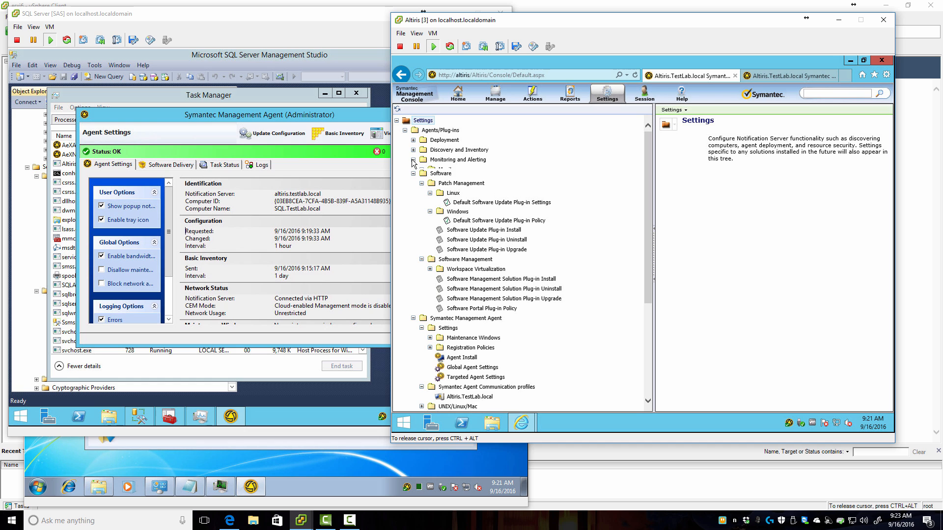
left_click(413, 150)
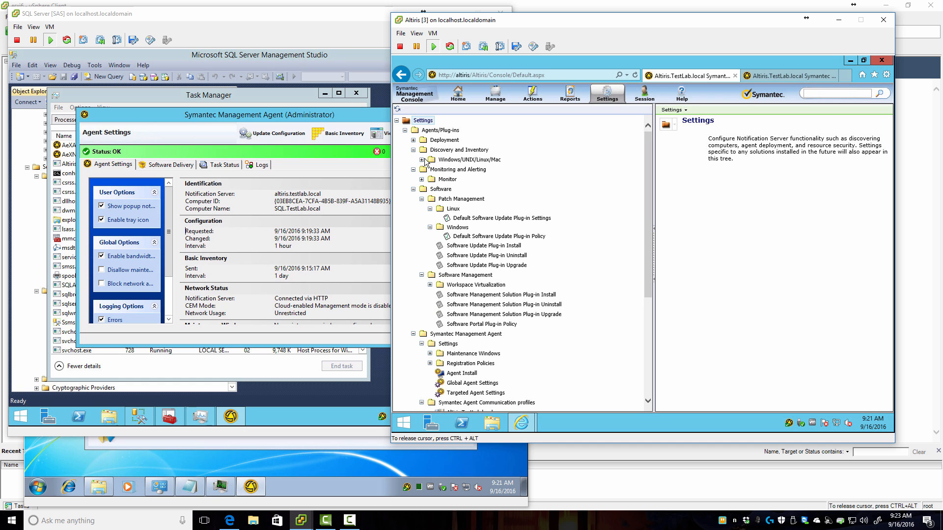
left_click(422, 160)
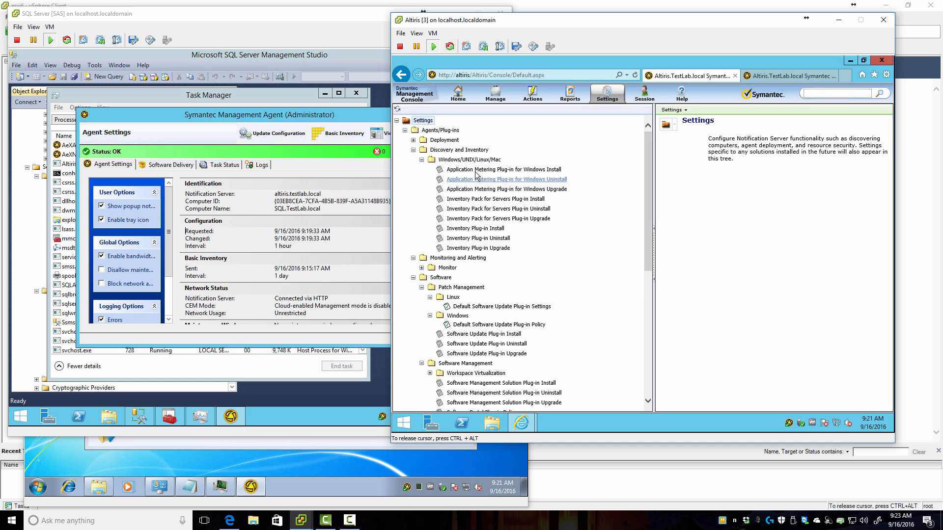
left_click(413, 141)
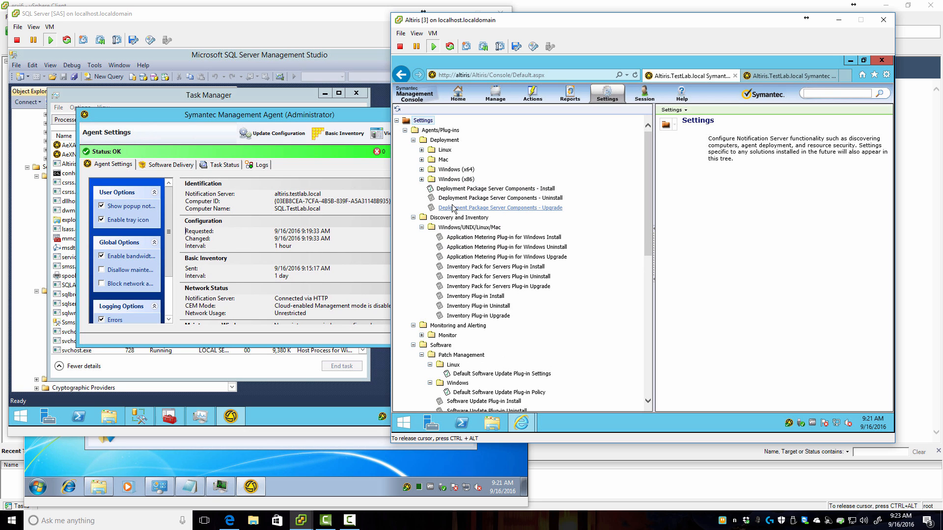
Step: Collapse the expanded plug-in folders and the Agents/Plug-ins folder in the settings tree
left_click(413, 140)
right_click(414, 150)
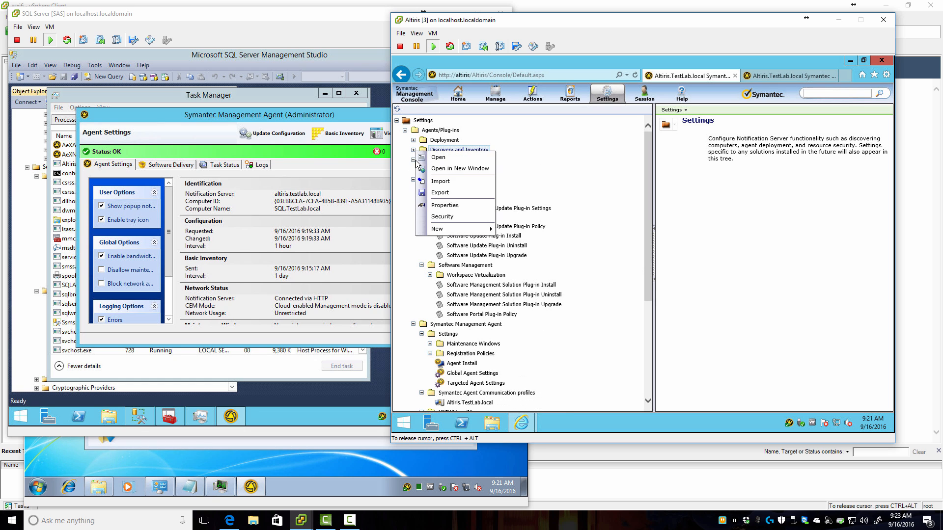
left_click(413, 160)
left_click(413, 170)
left_click(413, 179)
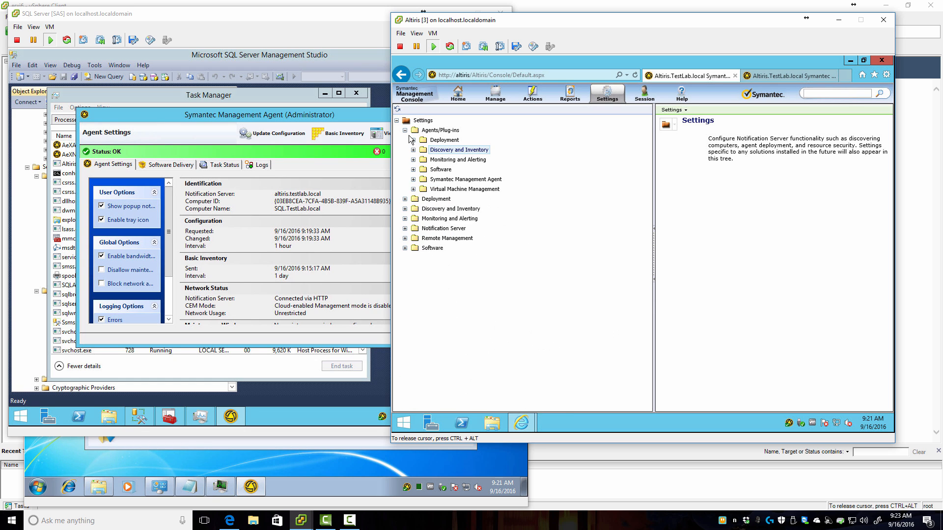
left_click(405, 131)
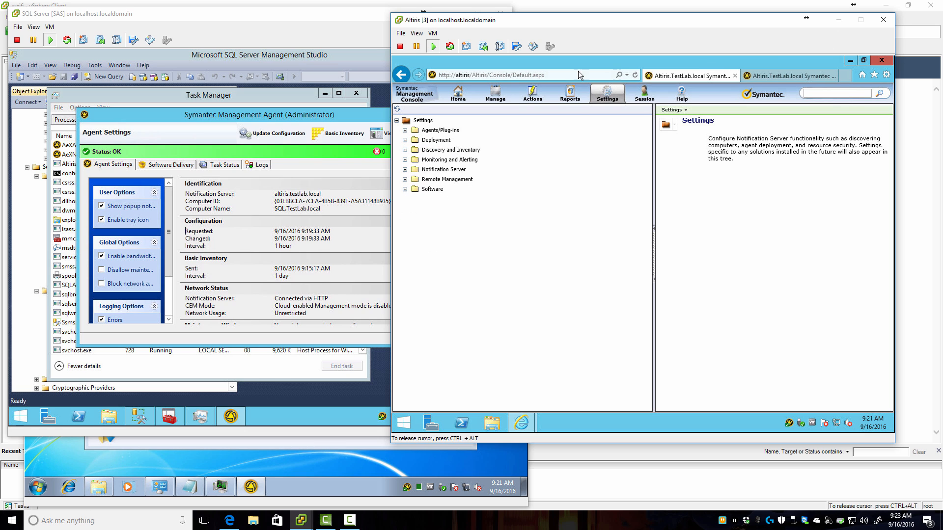
Step: Open the All Computers list in the management console and delete the SCCM computer
left_click(497, 97)
left_click(513, 111)
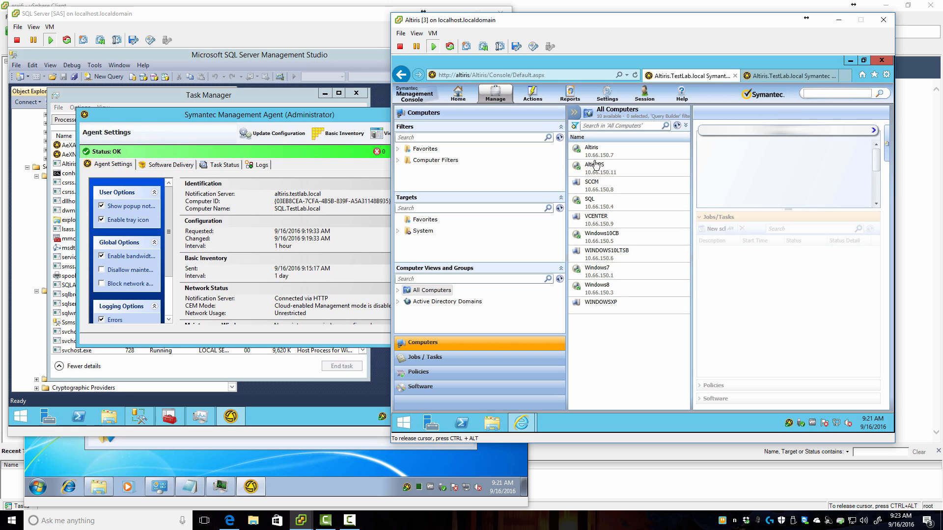
left_click(599, 185)
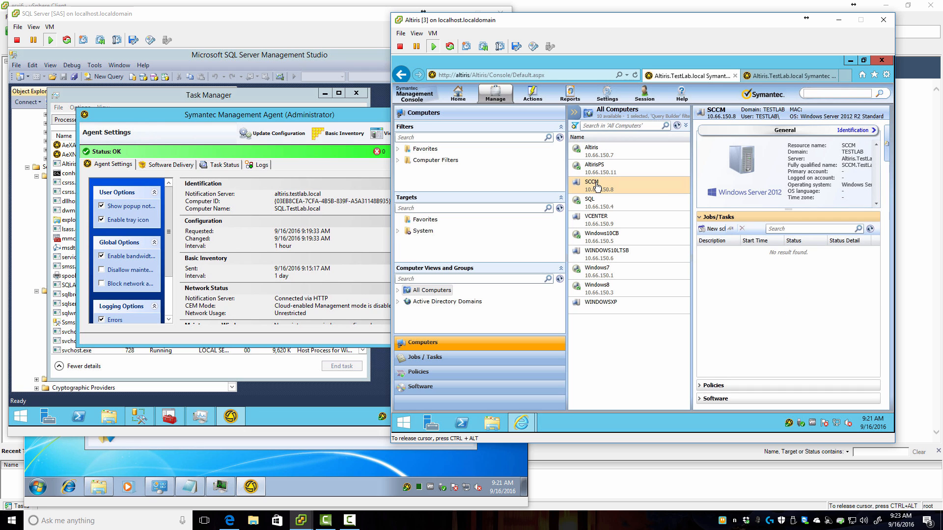
right_click(597, 186)
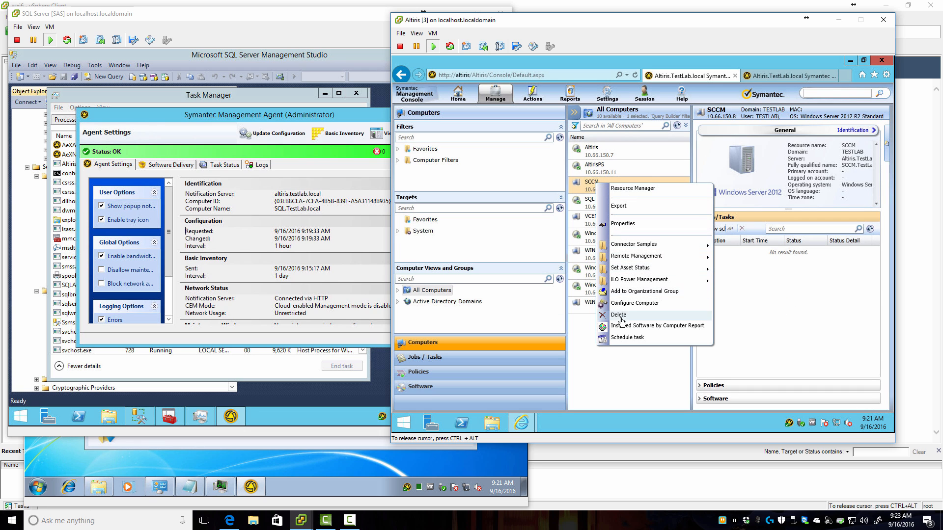
left_click(620, 316)
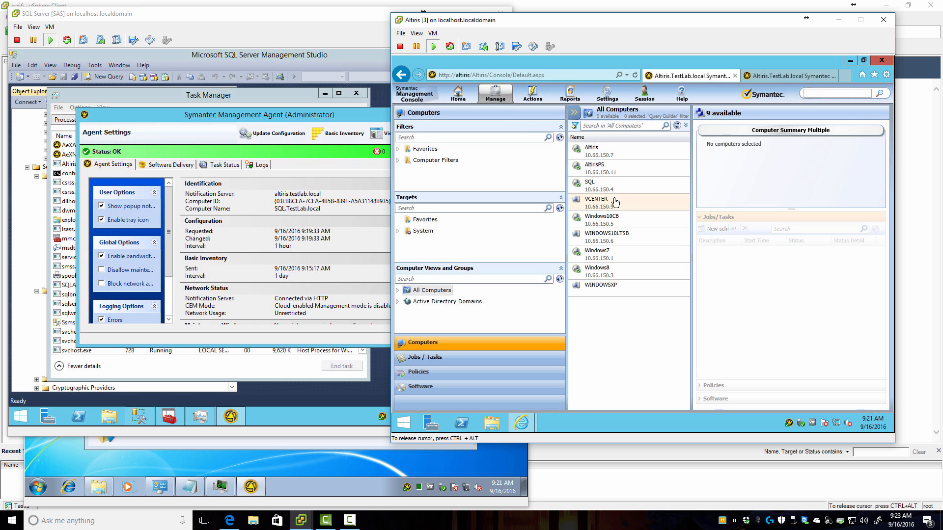
Step: Delete the VCENTER computer from the All Computers list and confirm the deletion
left_click(597, 205)
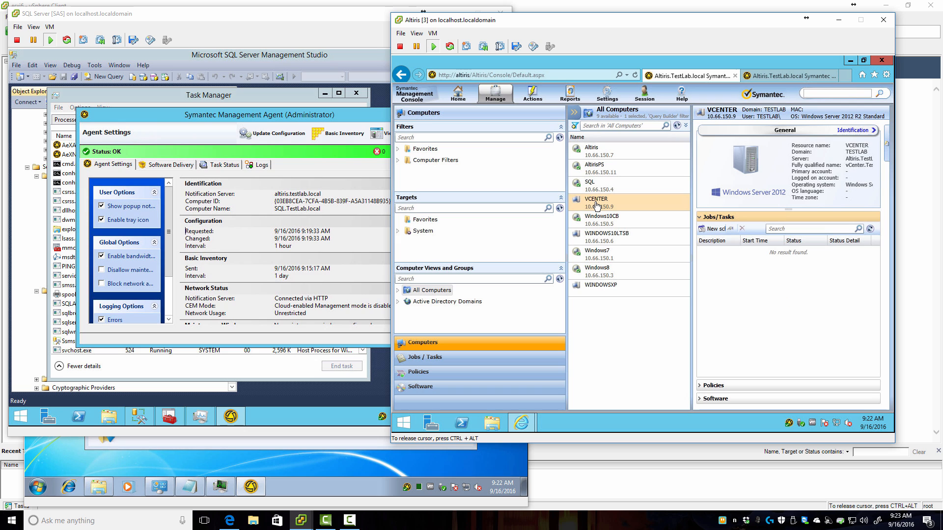
right_click(597, 205)
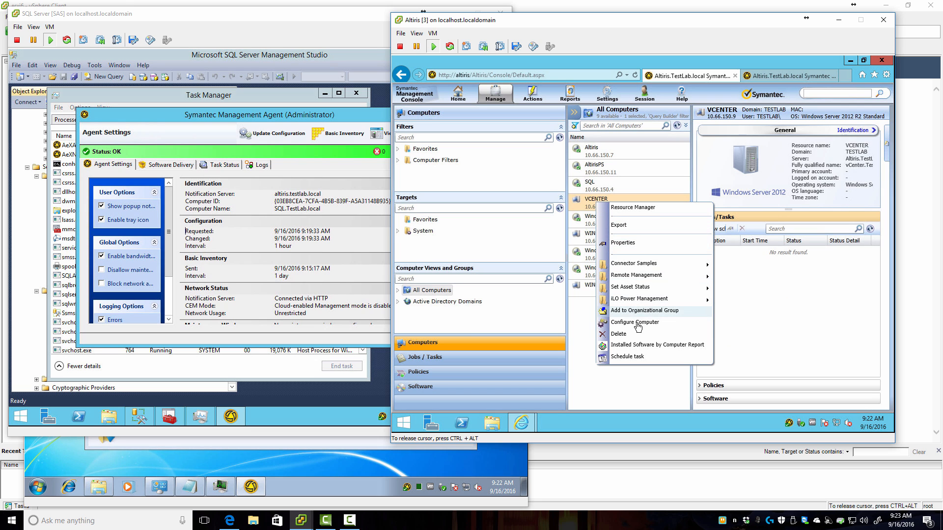
left_click(618, 333)
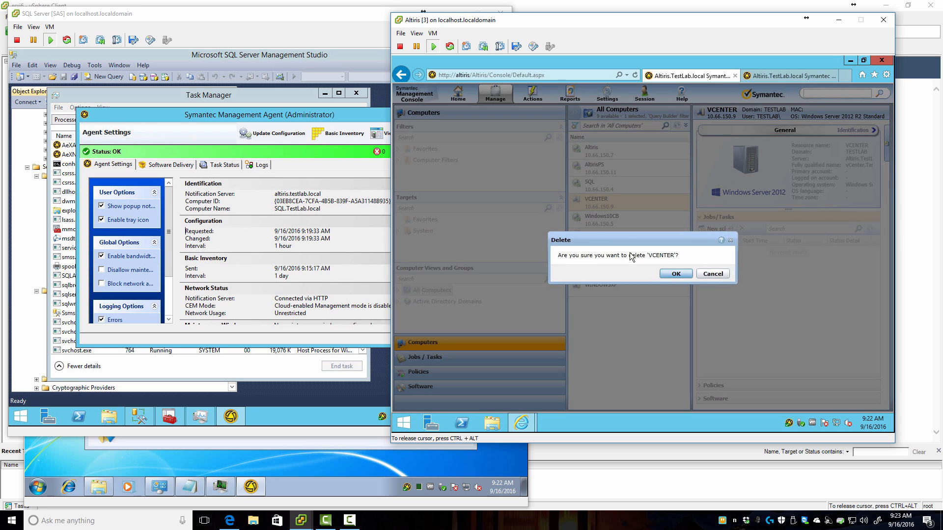
key("Return")
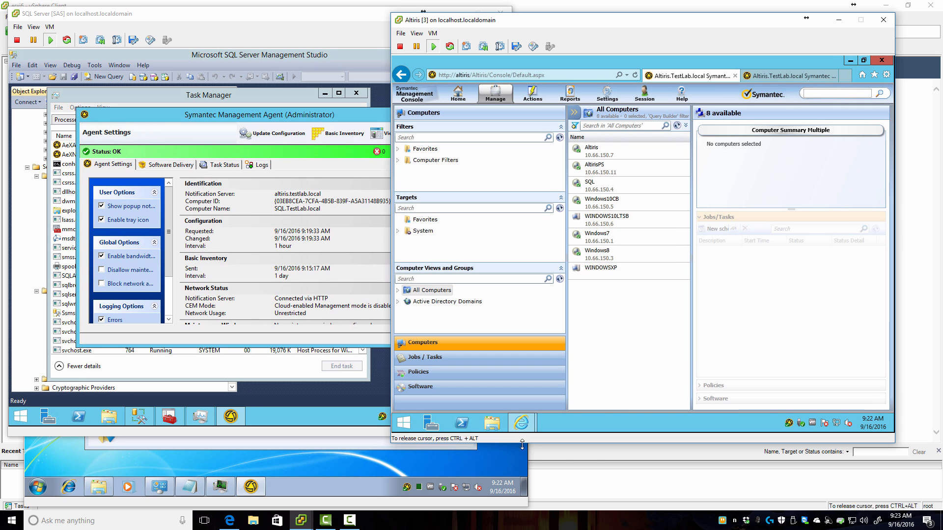
Step: Check the VM inventory in vSphere Client, then return to the Altiris console and view the WINDOWS10LTSB and WINDOWSXP computers
left_click(600, 481)
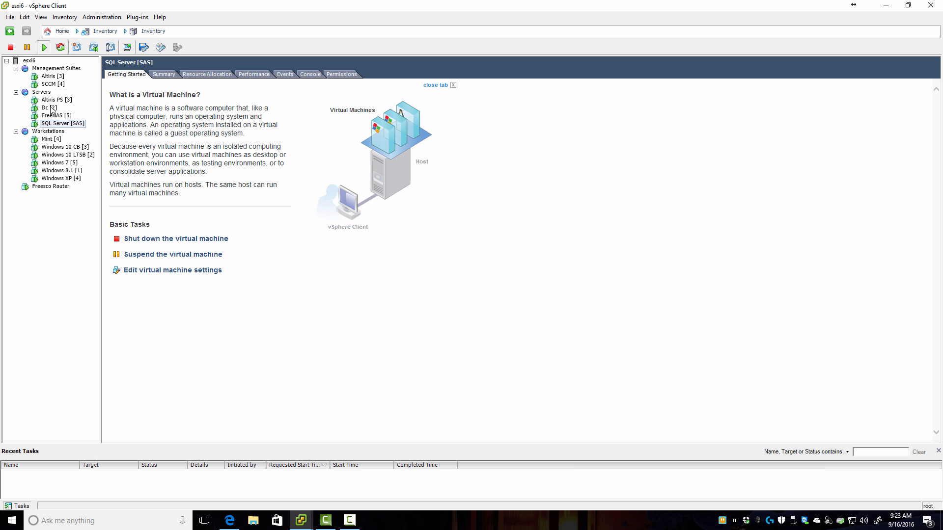
key("alt+Tab")
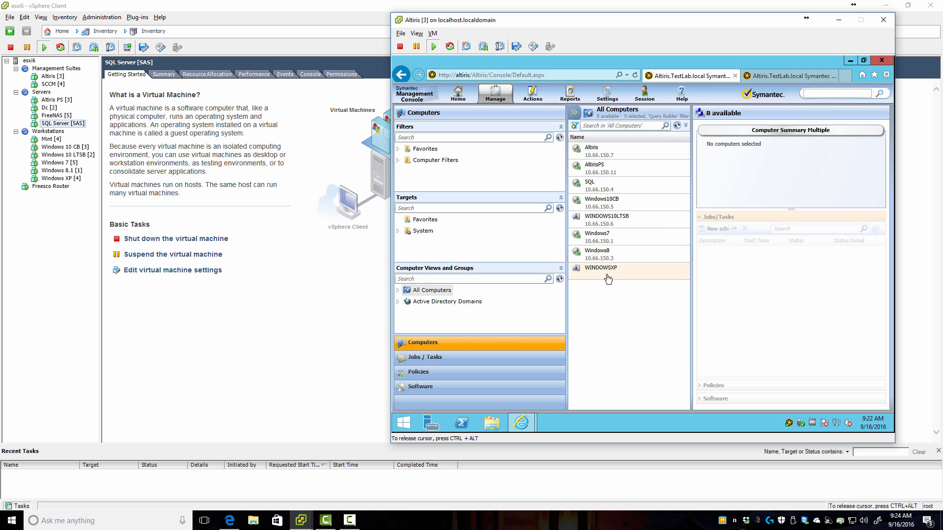
left_click(611, 220)
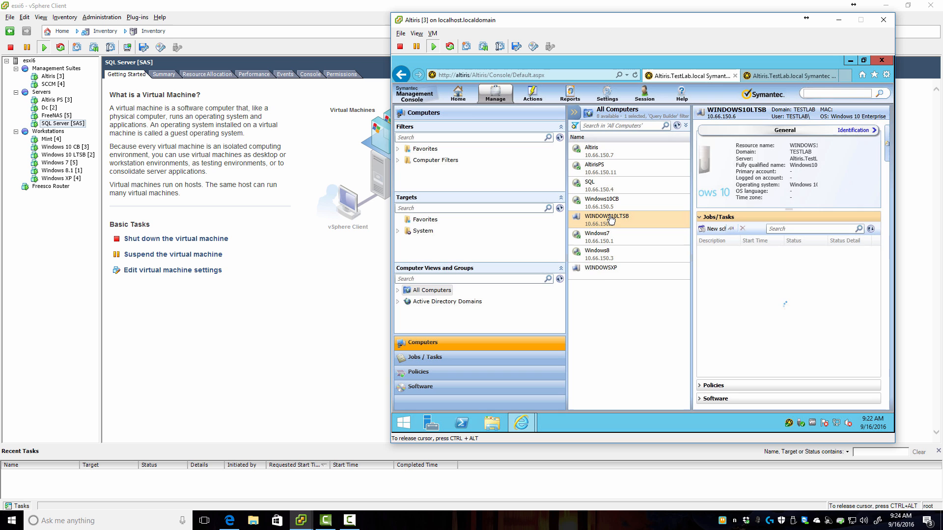
left_click(608, 266)
Step: Switch to vSphere Client and open the console of the Windows XP virtual machine
left_click(54, 179)
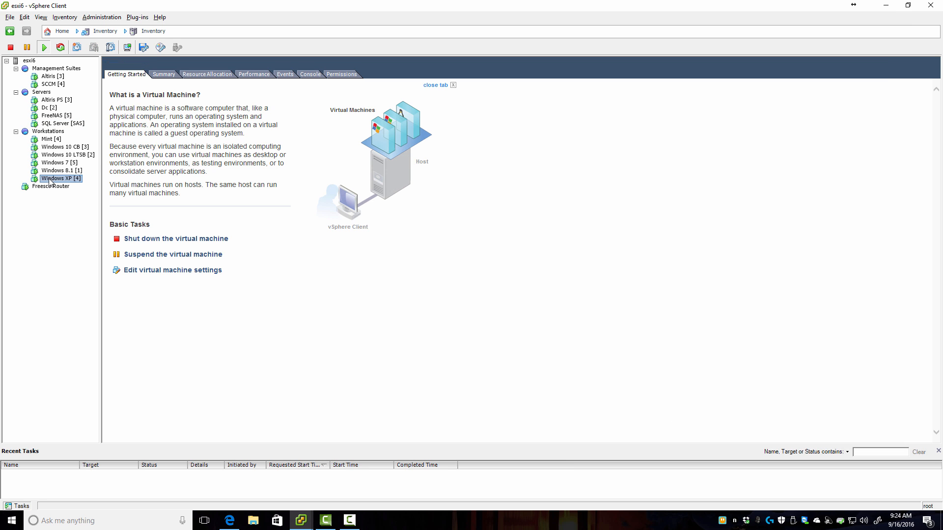
left_click(129, 48)
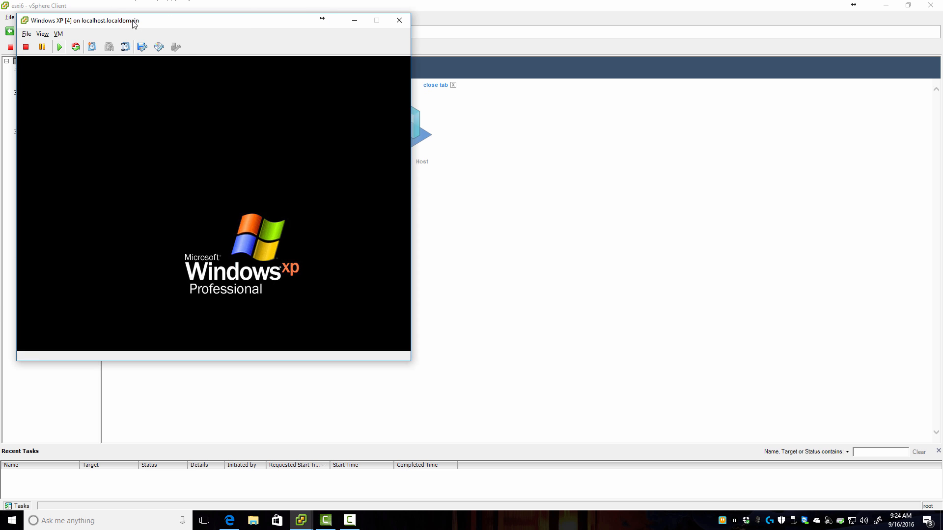
Step: Move the Windows XP console window aside and bring up the virtual machine's logon prompt
left_click_drag(132, 21, 315, 88)
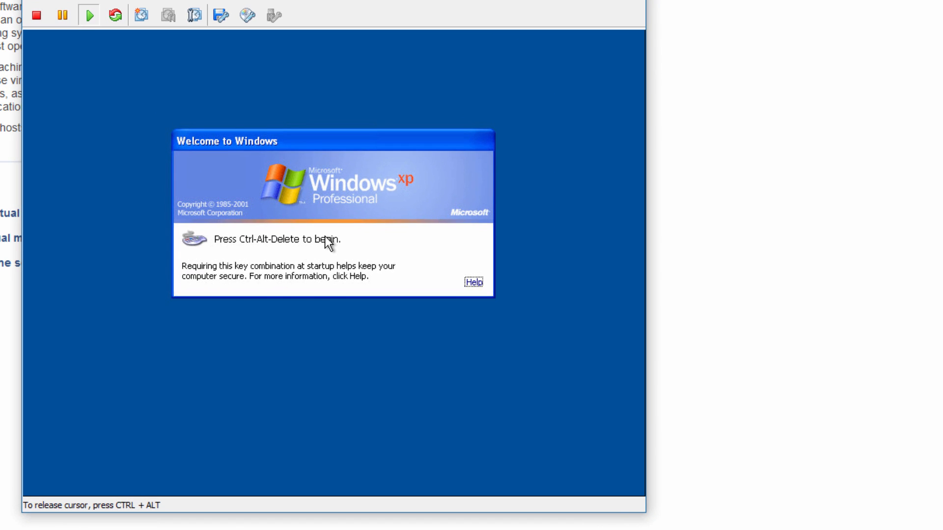
key("ctrl+alt+Delete")
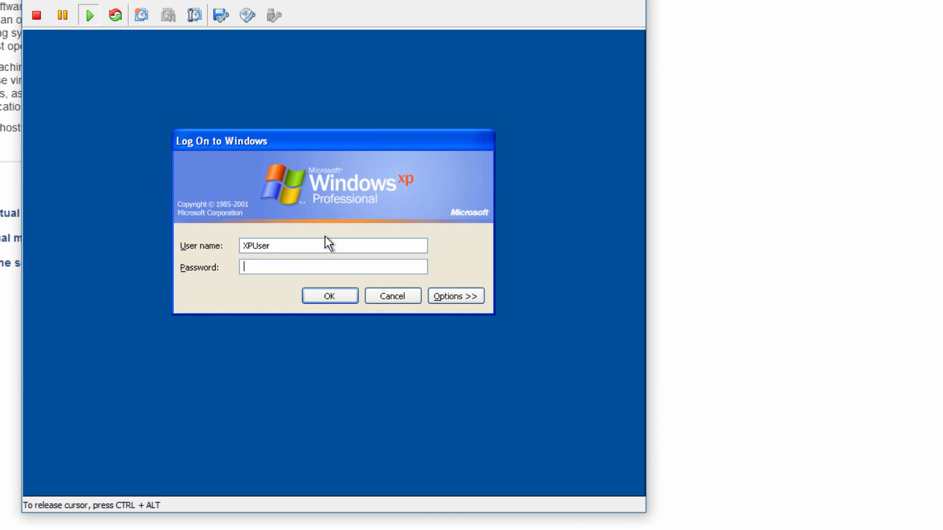
Step: Try to log on to the TESTLAB domain as XPUser with the account password
type("************")
key("Return")
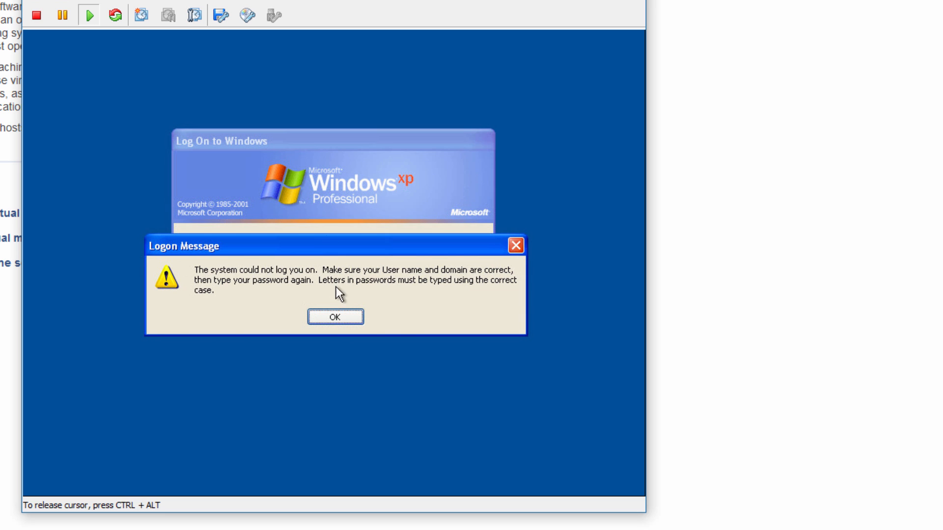
left_click(340, 319)
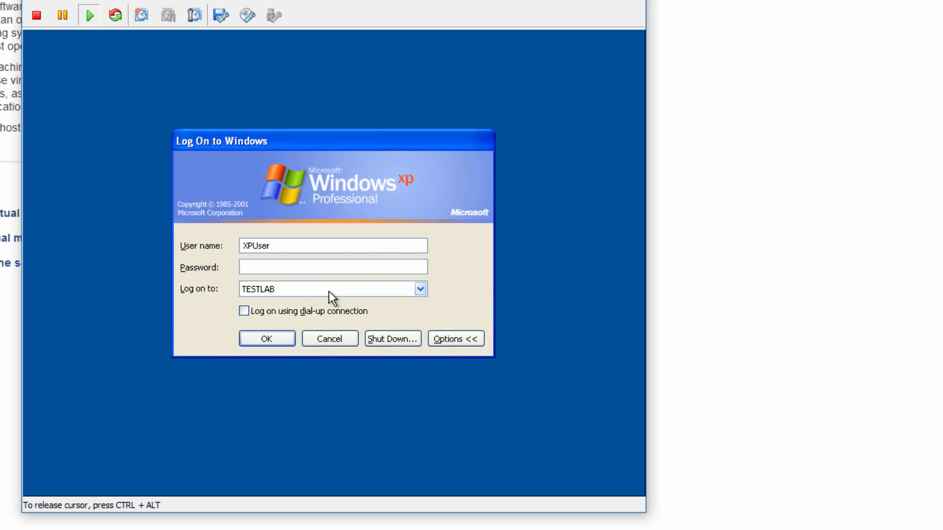
type("***********")
key("Return")
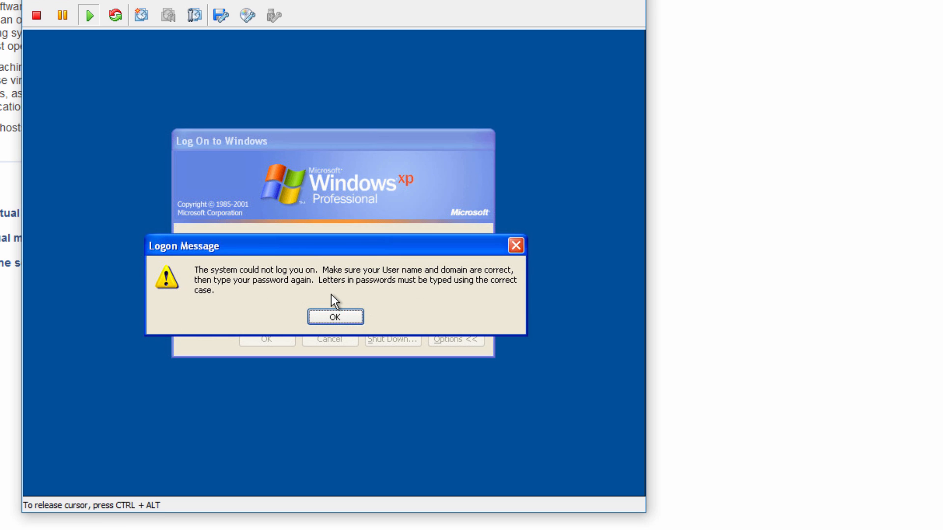
key("Return")
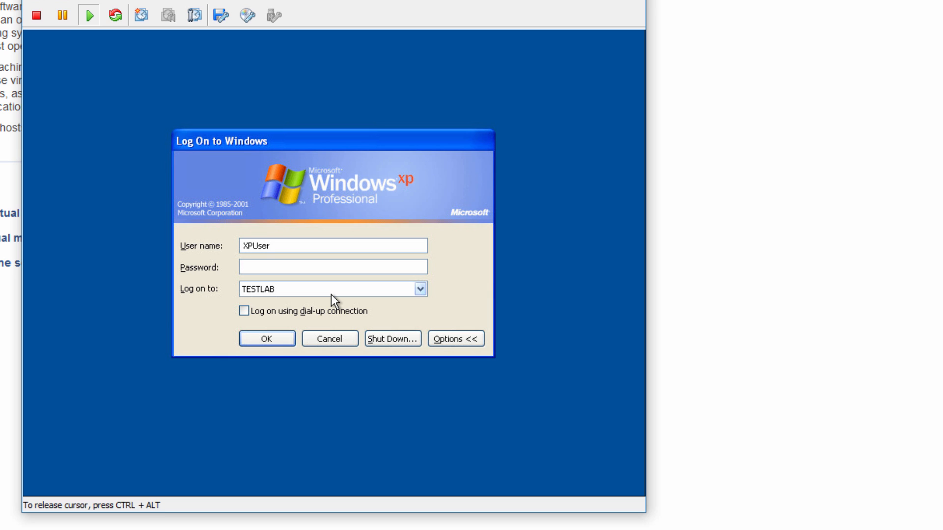
type("******")
key("Return")
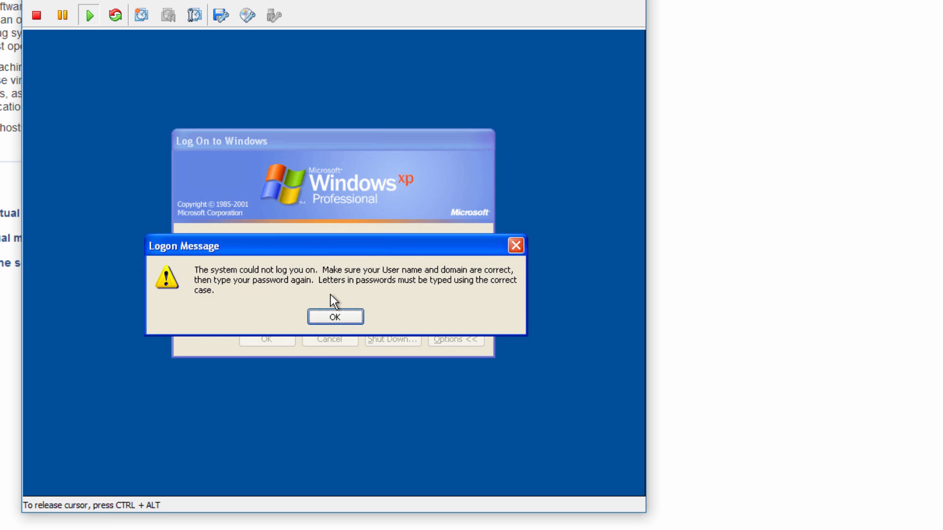
key("Return")
Step: Log on to the TESTLAB domain on the Windows XP machine with the personal account's user name and password
key("shift+Tab")
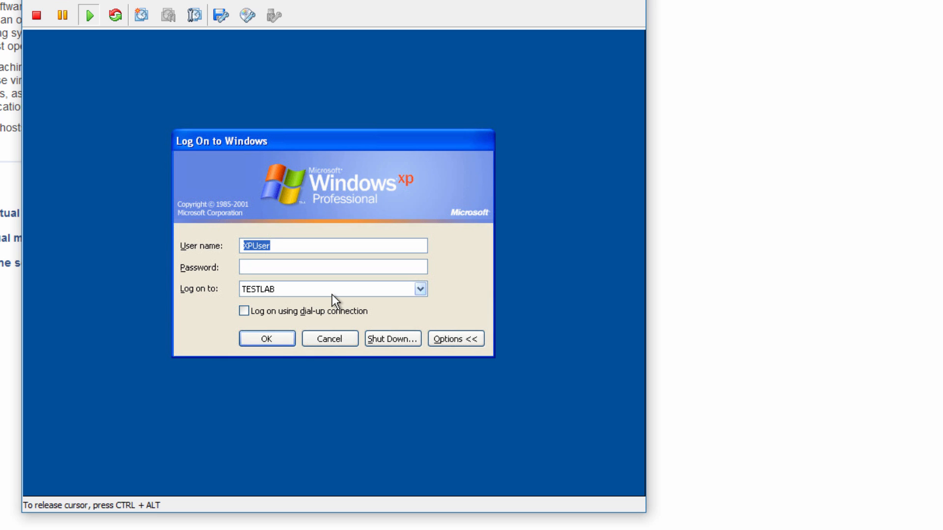
type("Jeff")
key("Tab")
type("*********")
key("Return")
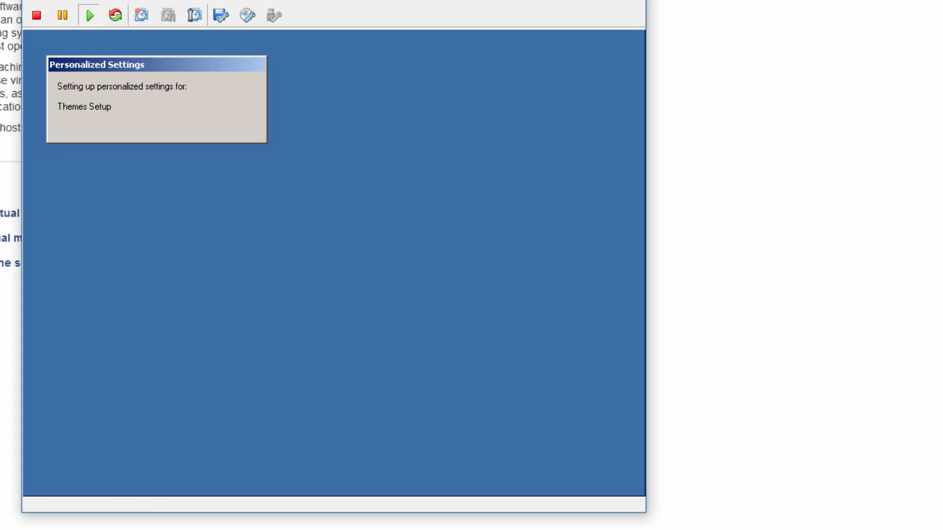
Step: Bring up the Altiris console beside the Windows XP console and move the XP window clear of the All Computers list
left_click(332, 159)
key("alt+Tab")
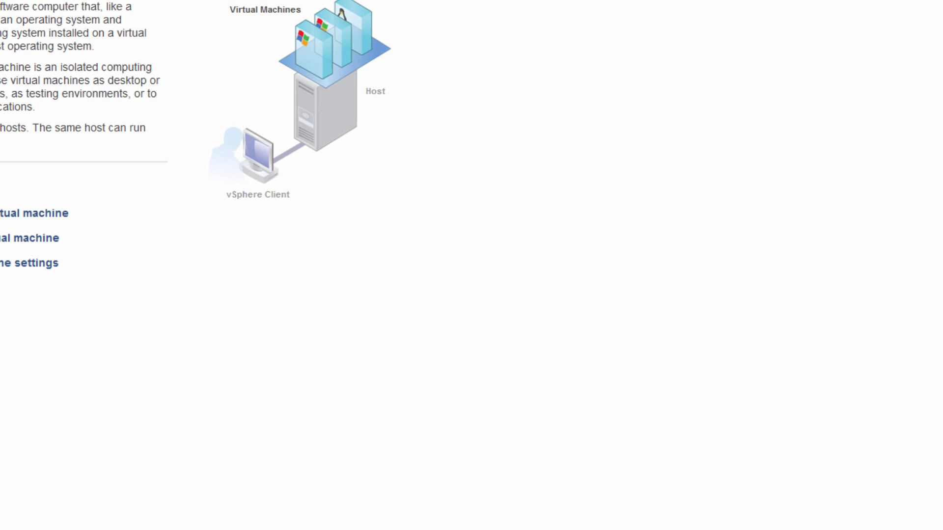
key("alt+Tab")
key("alt+Tab")
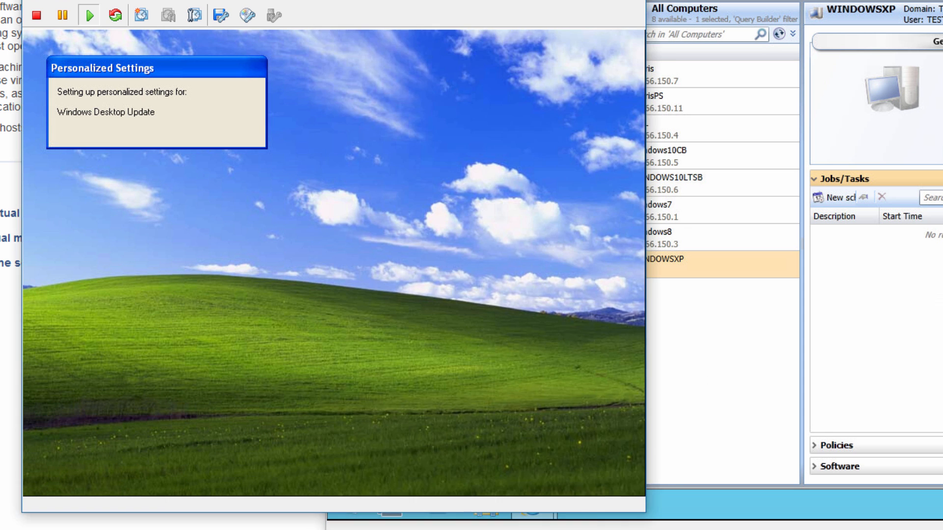
left_click_drag(442, 0, 165, 0)
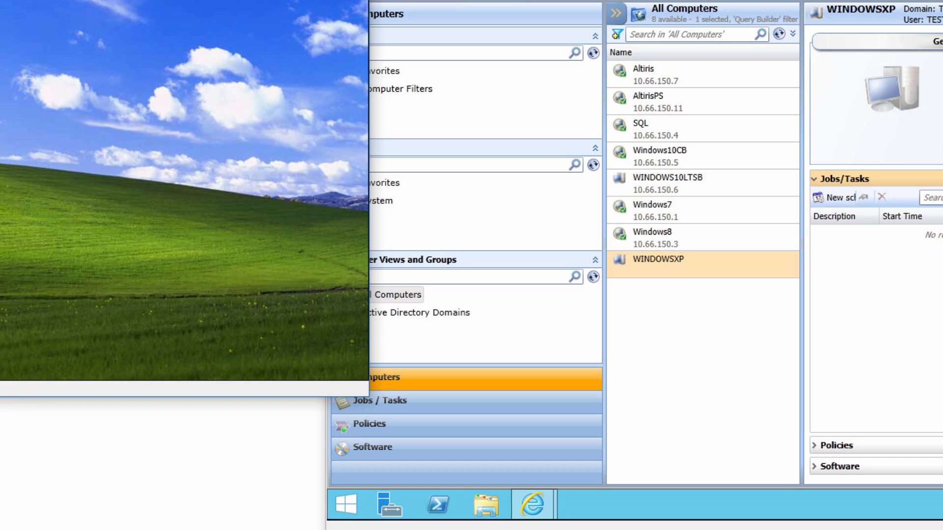
Step: Try to open a management window for the WINDOWSXP computer and always allow pop-ups from altiris
right_click(667, 269)
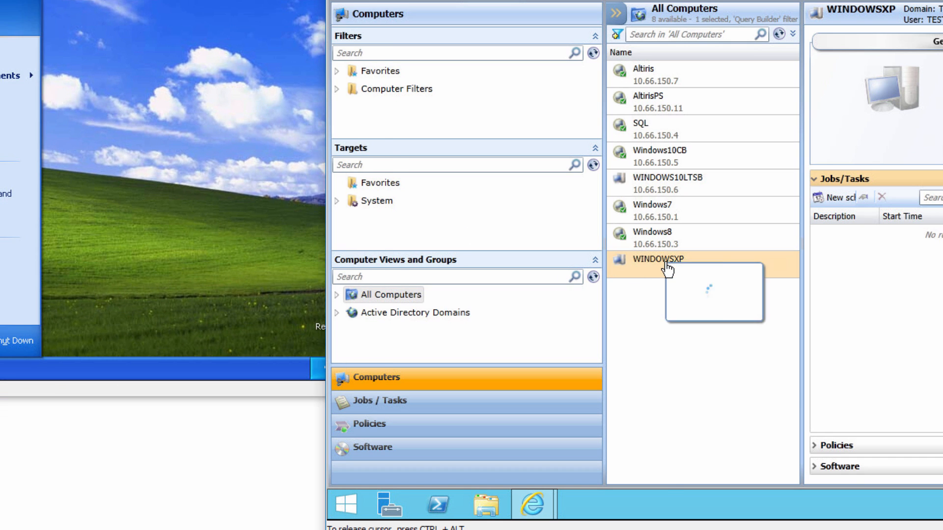
left_click(715, 261)
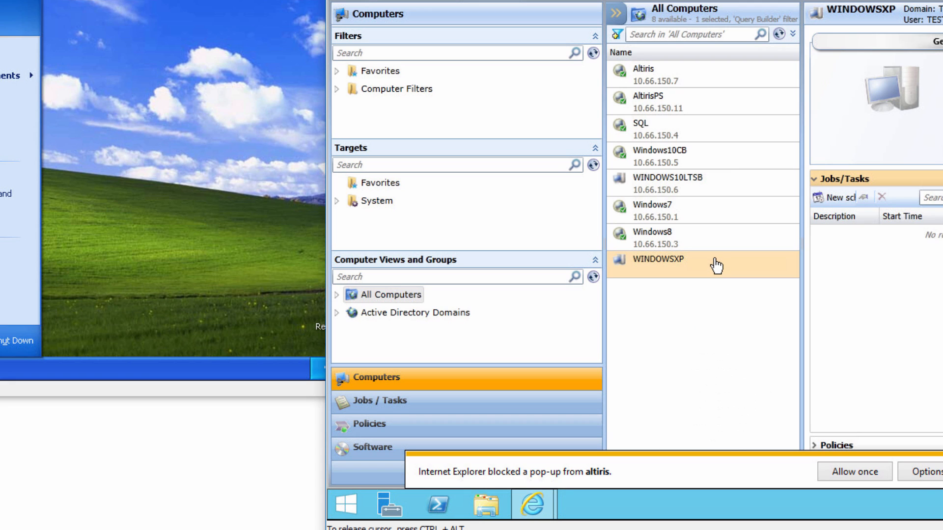
left_click(921, 472)
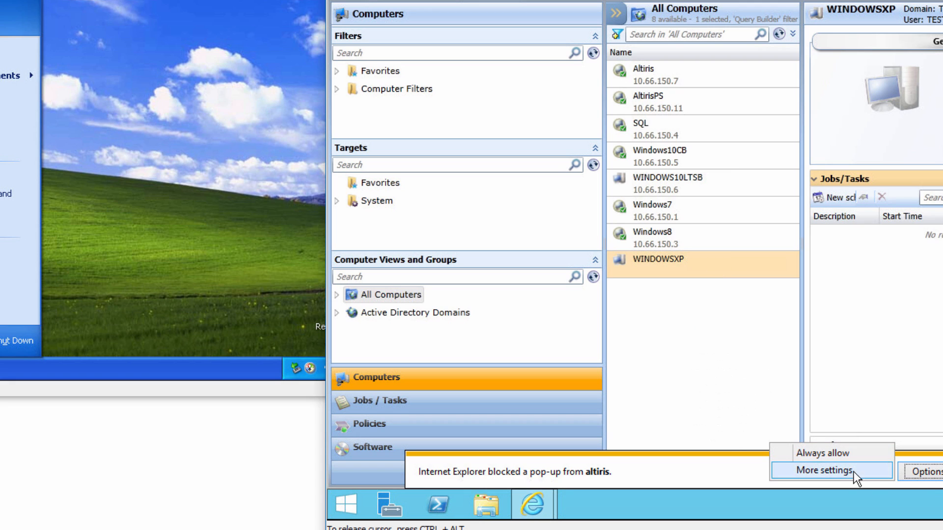
left_click(839, 457)
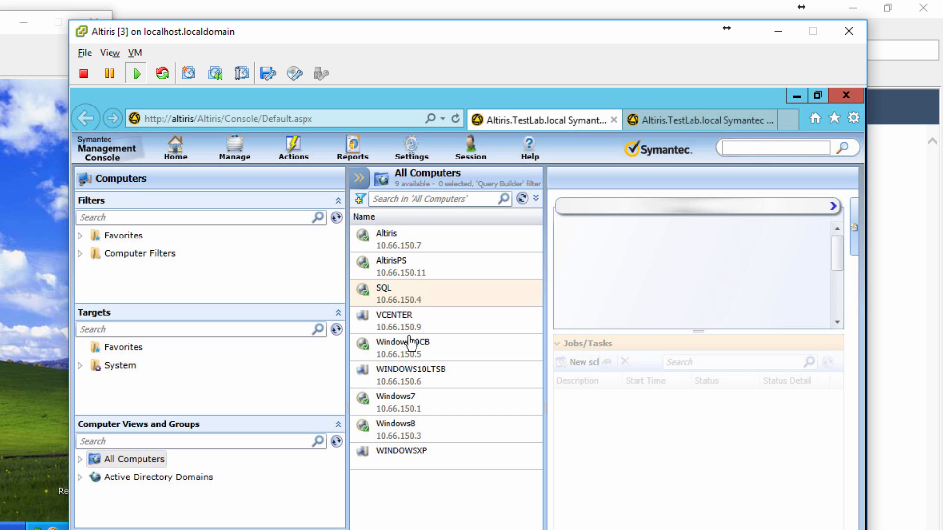
Step: Select WINDOWSXP in the All Computers list and check the two open console browser tabs
right_click(417, 462)
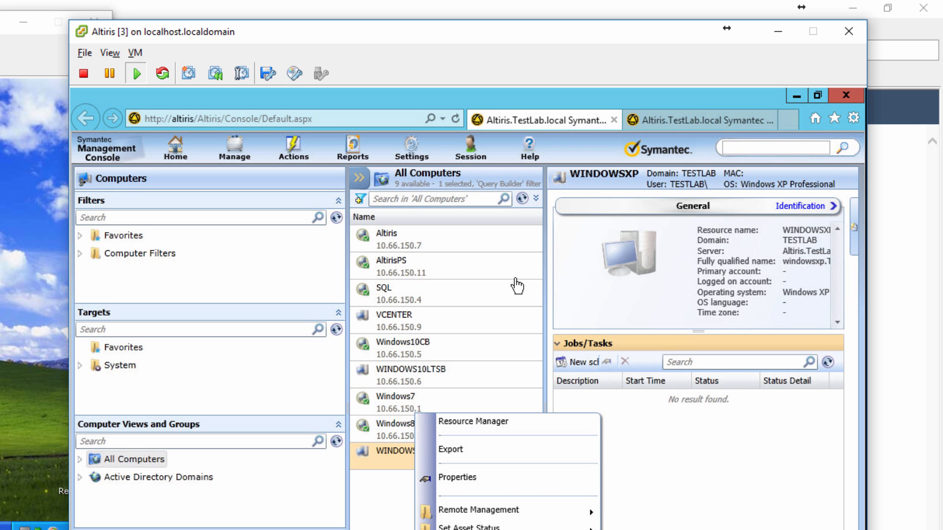
left_click(676, 108)
left_click(676, 118)
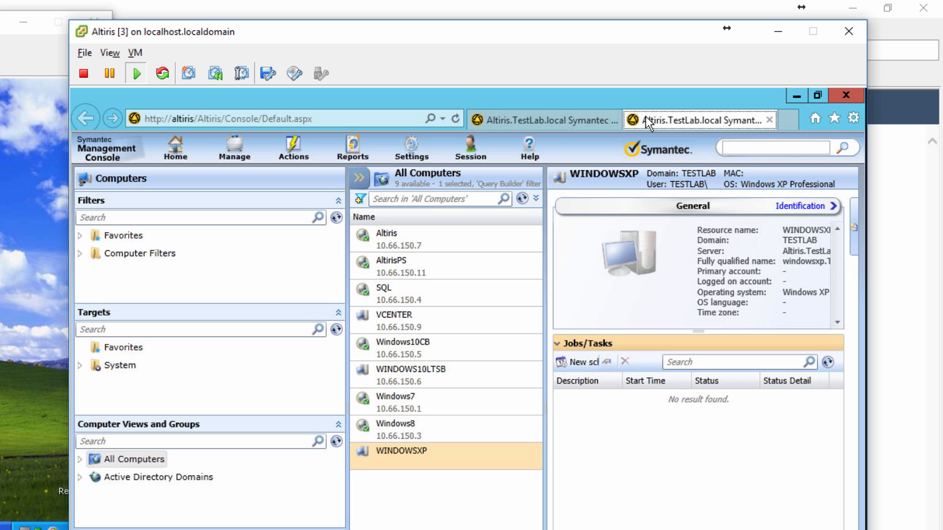
left_click(567, 122)
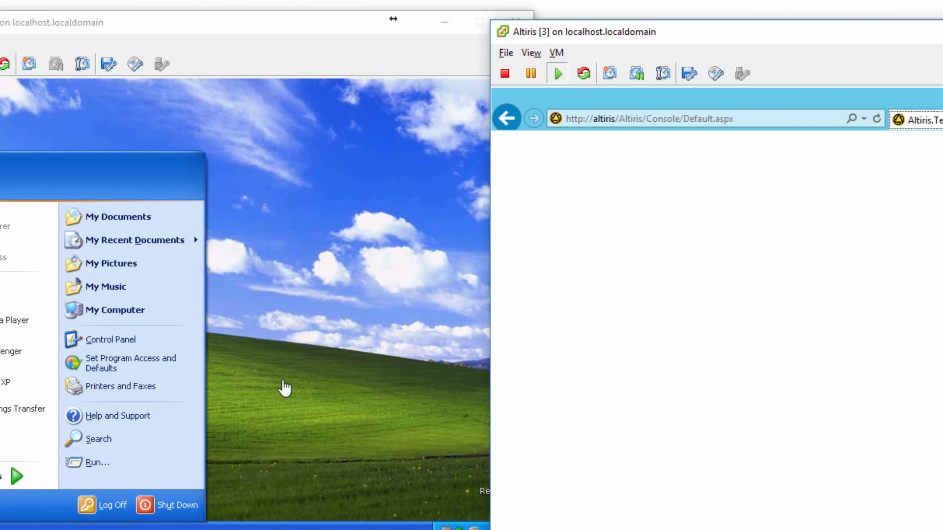
Step: Run winver on the Windows XP machine to check its Windows version and service pack
left_click(407, 377)
key("super+r")
type("winver")
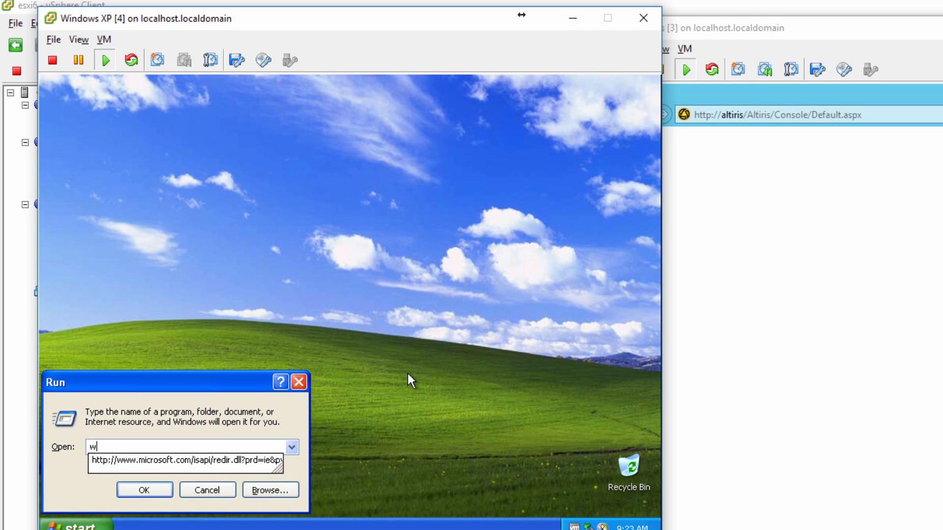
key("Return")
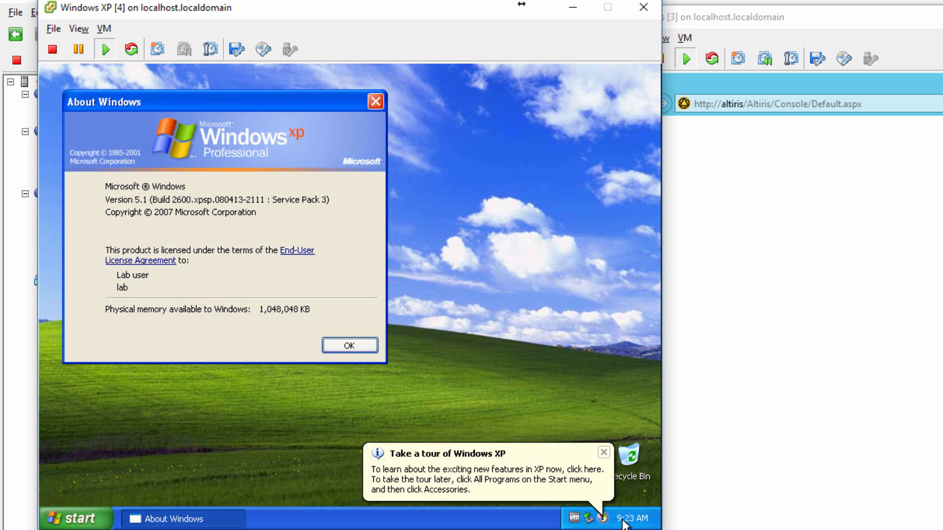
Step: Open the non-animated Windows XP tour and close it again
left_click(604, 518)
left_click(249, 269)
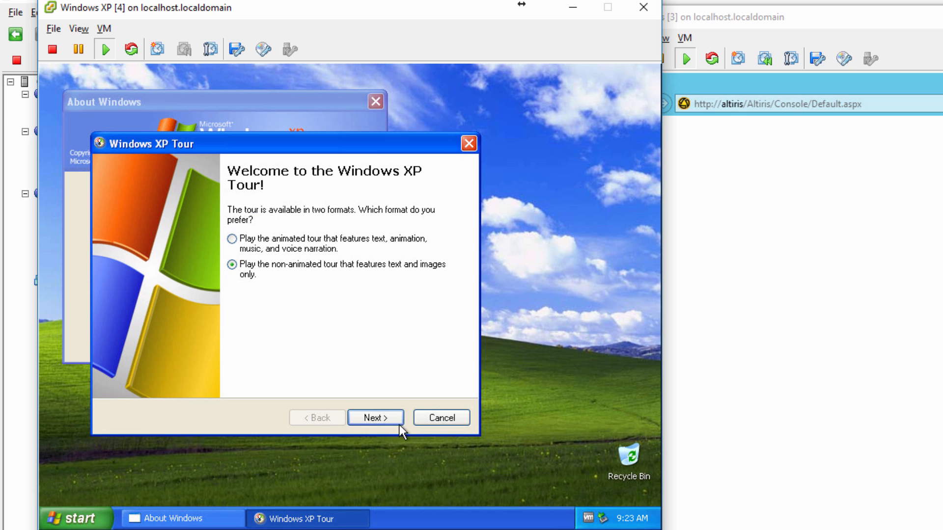
left_click(392, 420)
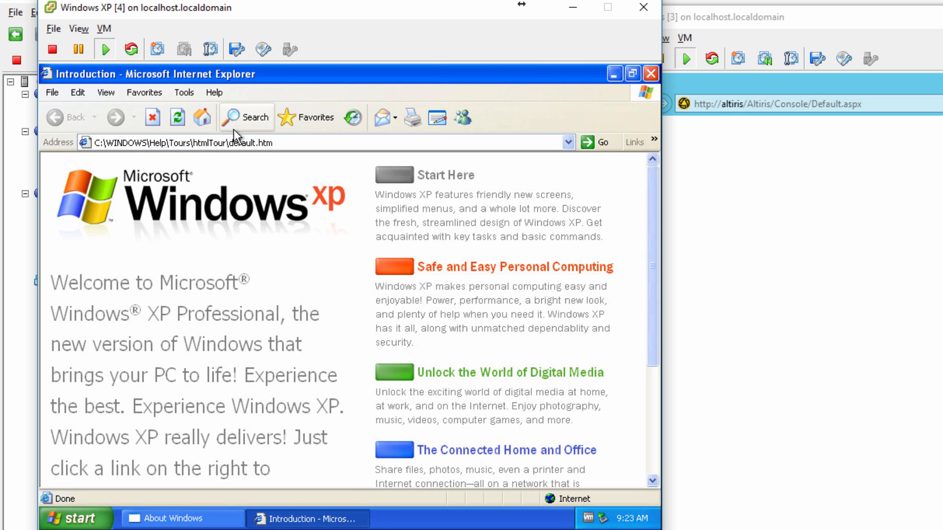
left_click(650, 73)
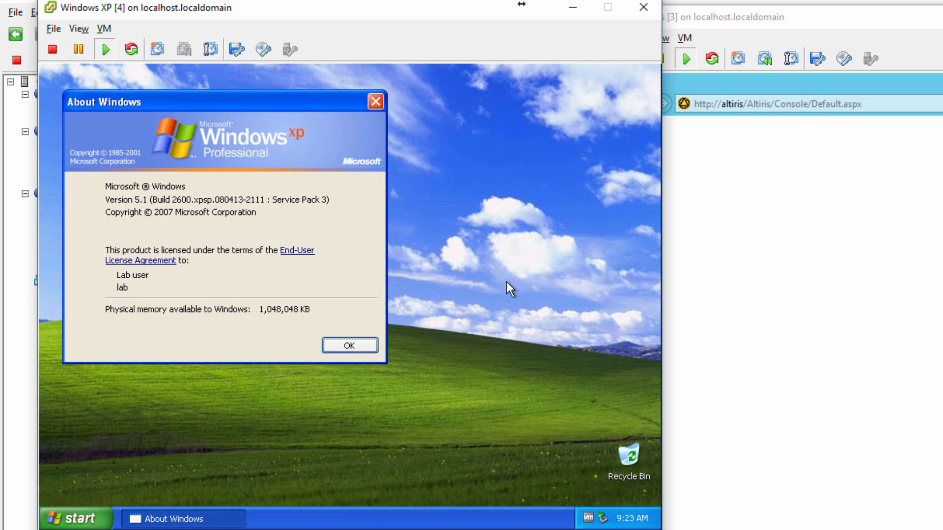
Step: Close the About Windows dialog and open Task Manager on the Windows XP machine
left_click(355, 347)
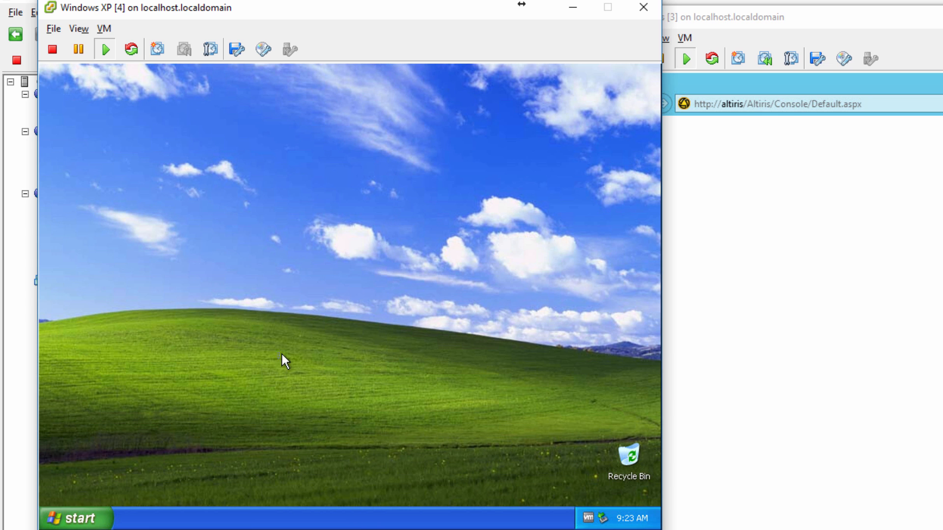
right_click(313, 521)
left_click(349, 473)
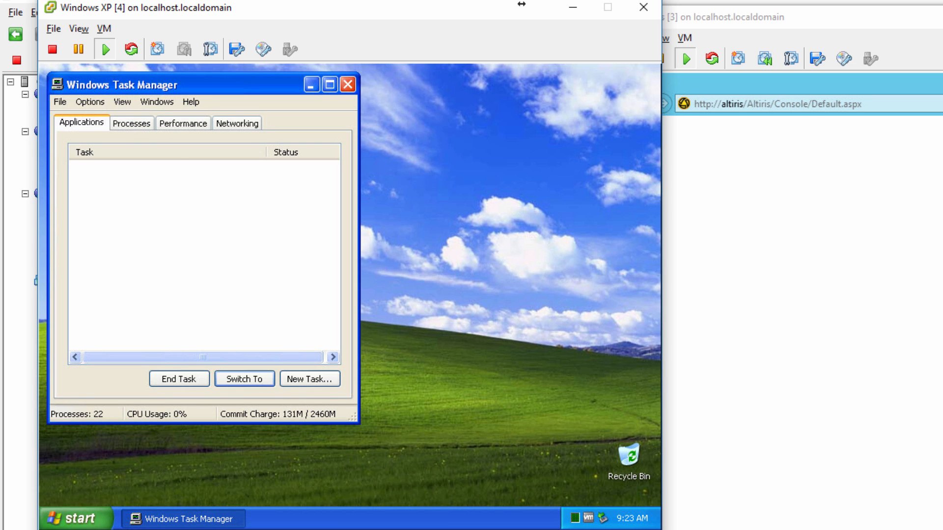
Step: Return to the Altiris console tab showing WINDOWSXP and open the Push Symantec Management Agent page
left_click(835, 18)
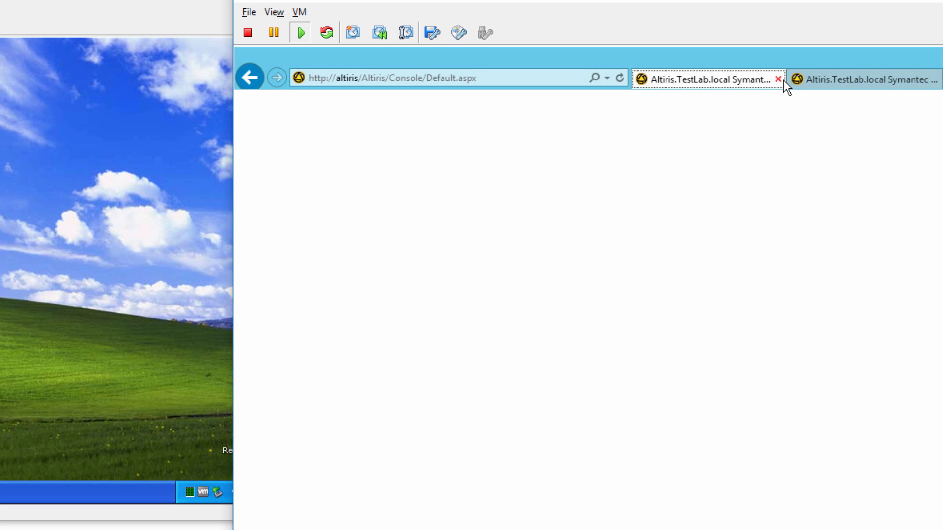
left_click(792, 84)
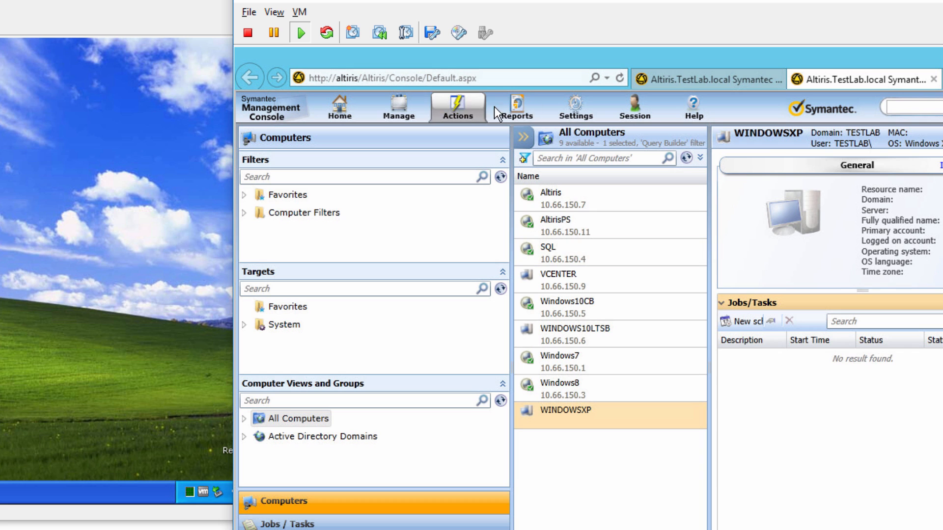
left_click(458, 110)
mouse_move(514, 156)
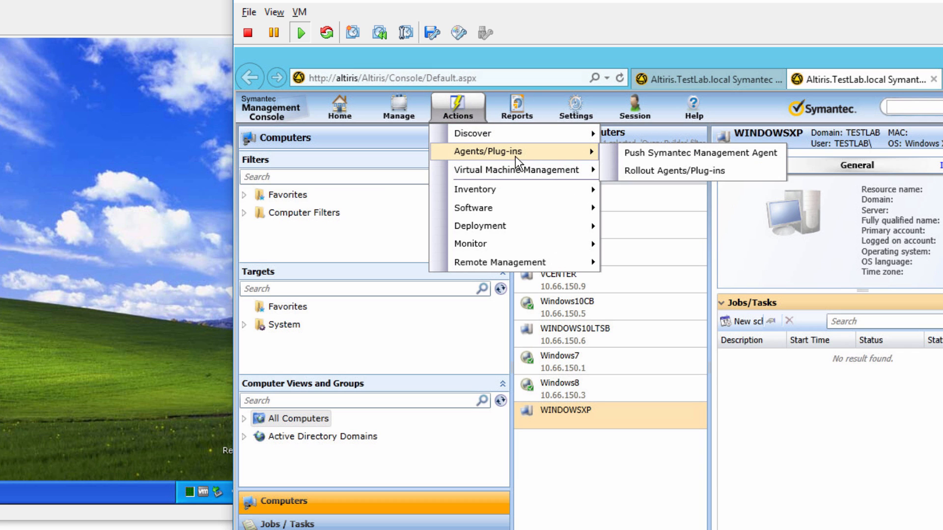
left_click(658, 152)
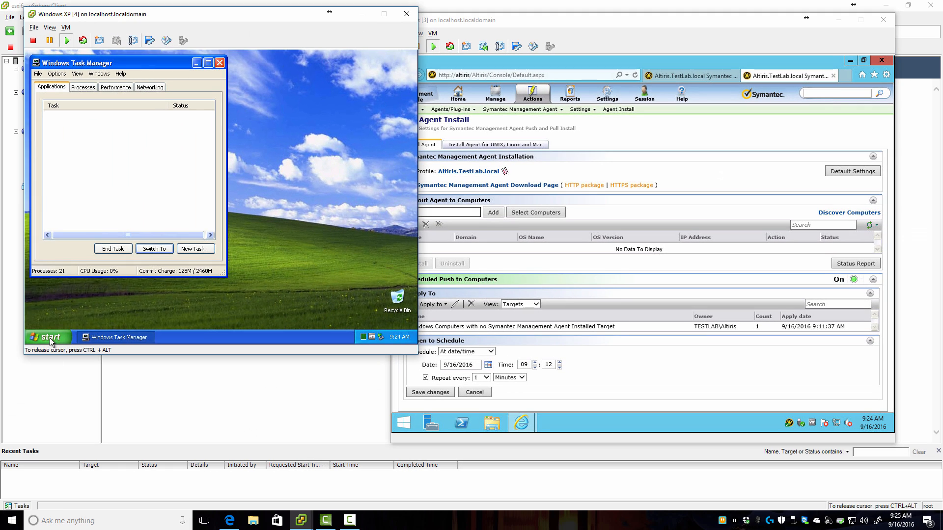
Step: Open the System Properties of My Computer on the Windows XP machine and close Task Manager
left_click(48, 337)
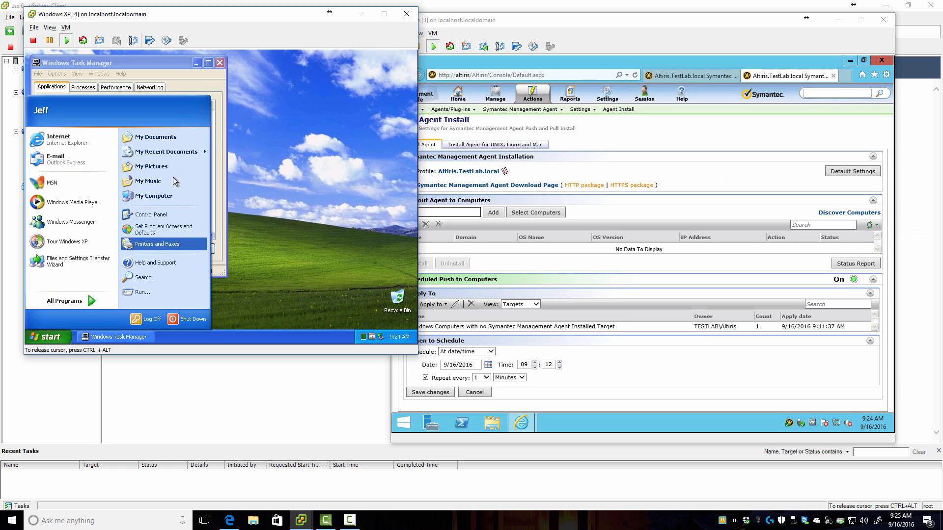
right_click(161, 196)
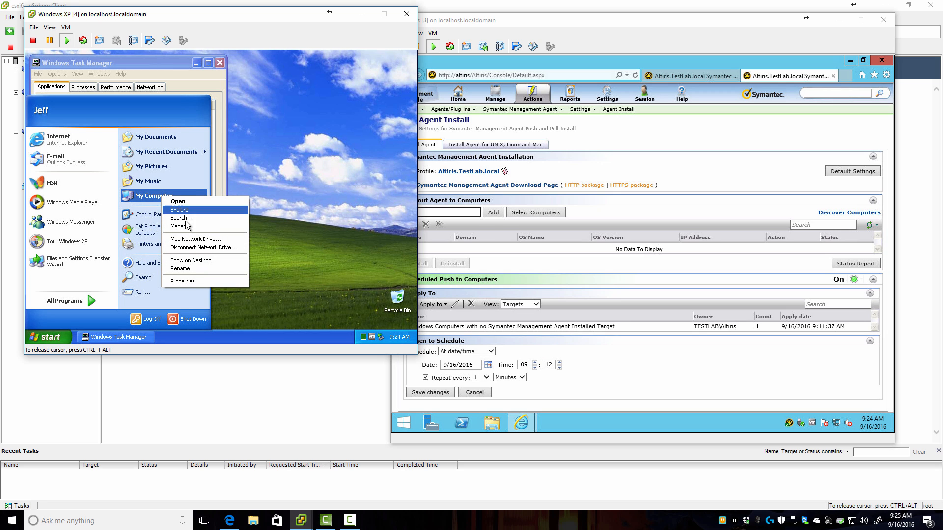
left_click(195, 281)
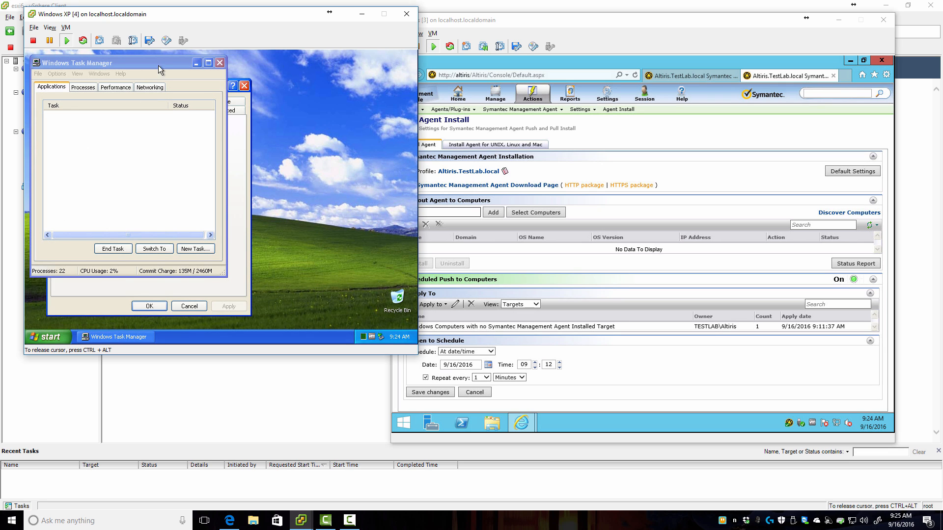
left_click_drag(151, 67, 304, 78)
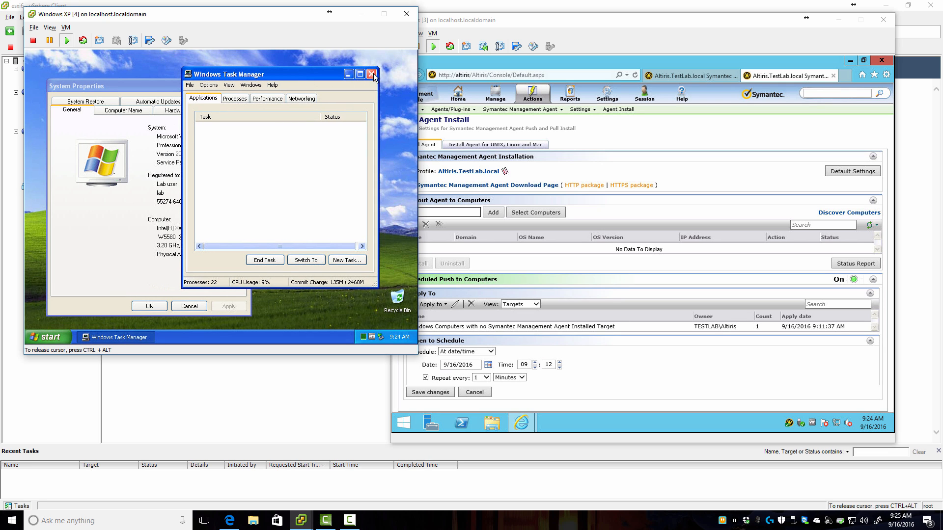
left_click(372, 74)
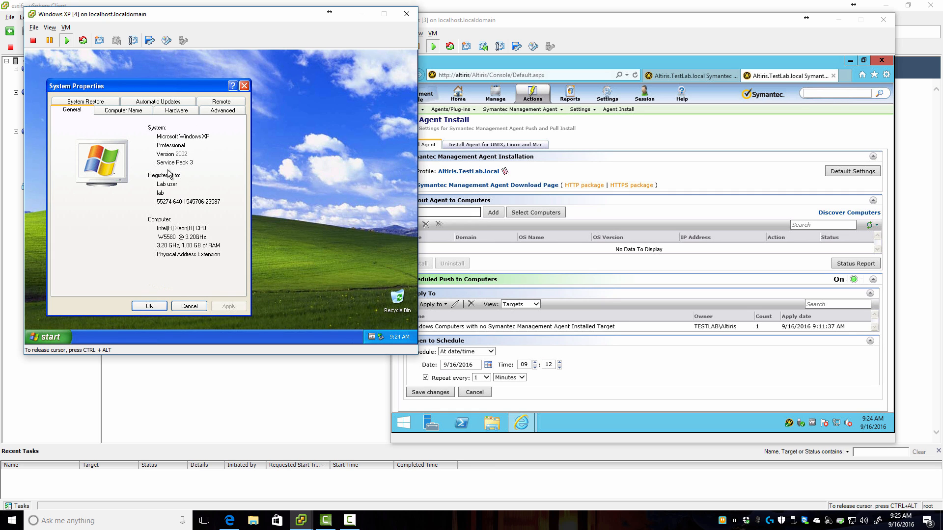
Step: Check the Windows XP machine's computer name and domain membership, and ping altiris from a command prompt
left_click(118, 112)
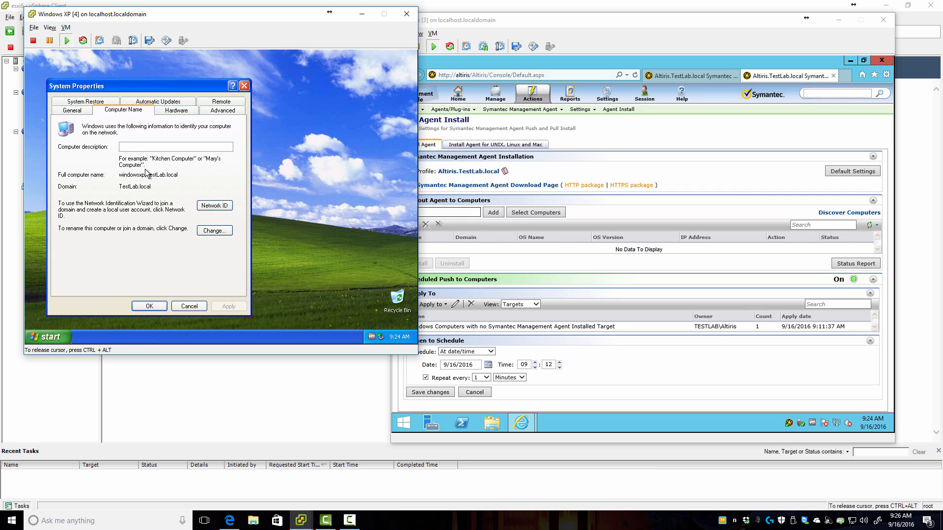
left_click(215, 230)
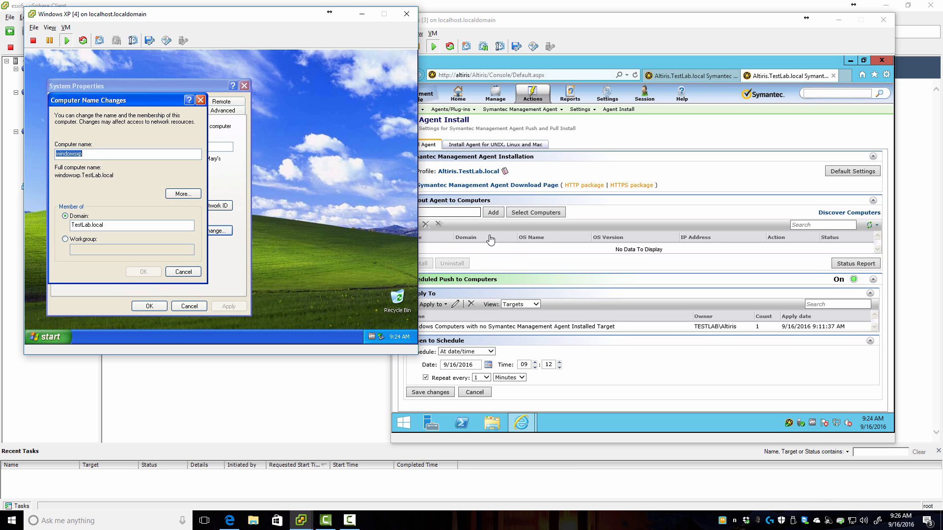
key("super+r")
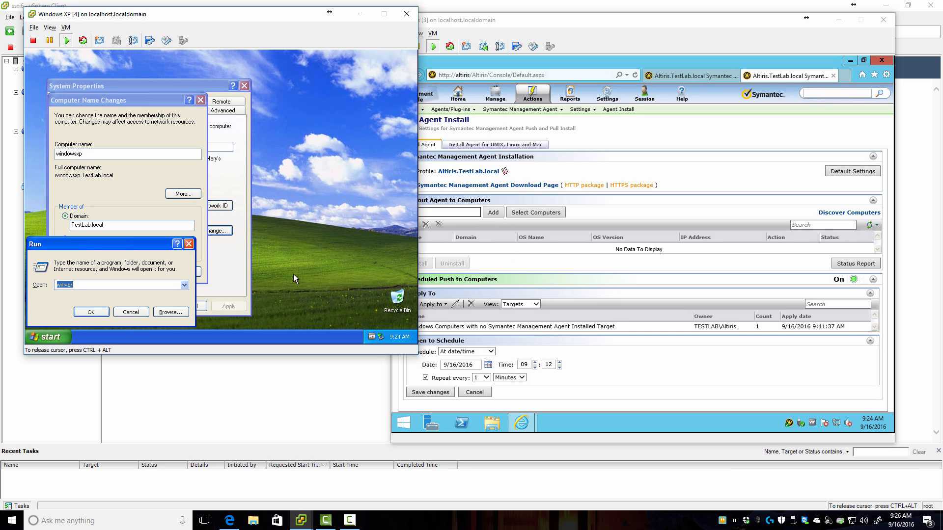
type("cmd")
key("Return")
type("ping altiris")
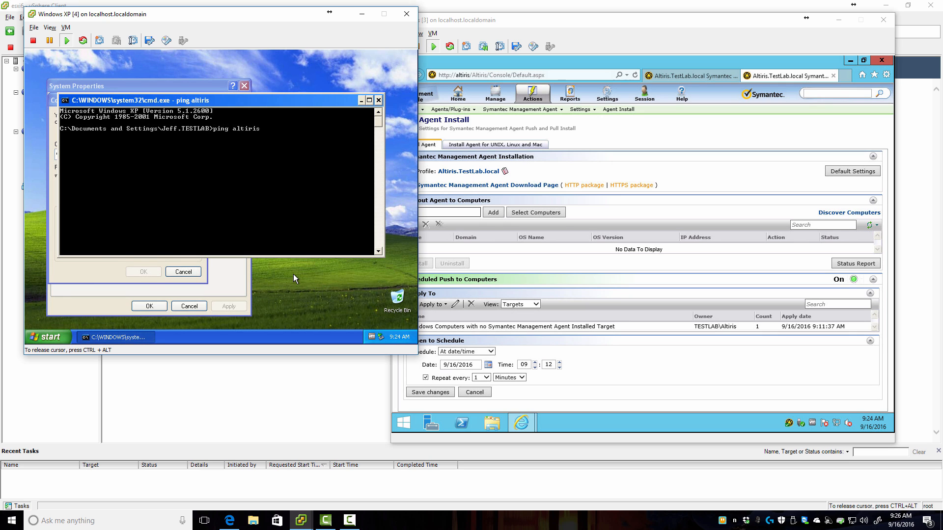
left_click(378, 101)
Step: Add the computer windowsxp to the Rollout Agent to Computers list in the Altiris console
left_click(467, 236)
left_click(444, 210)
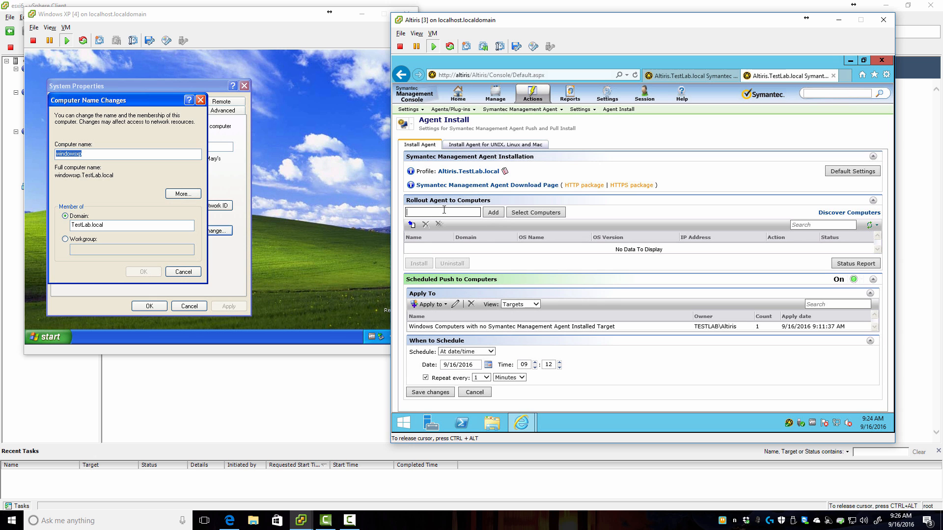
type("windowsxp")
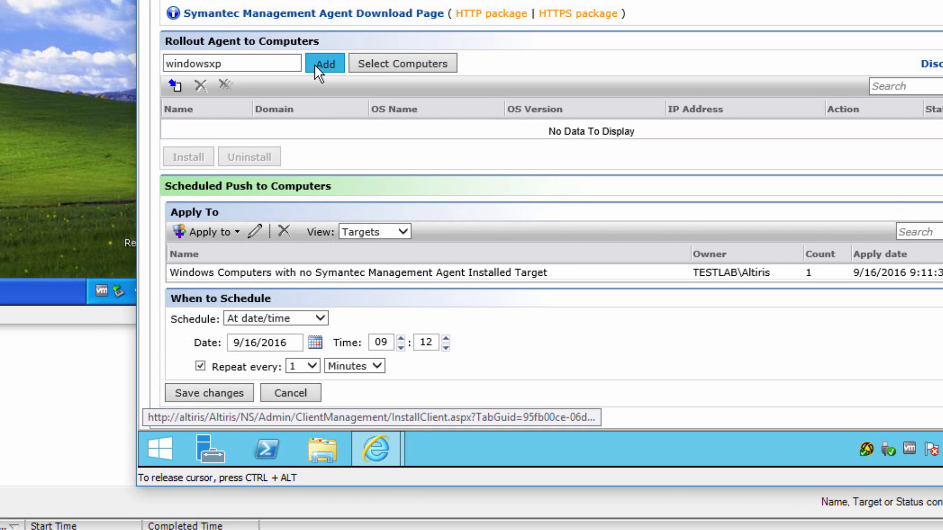
left_click(319, 64)
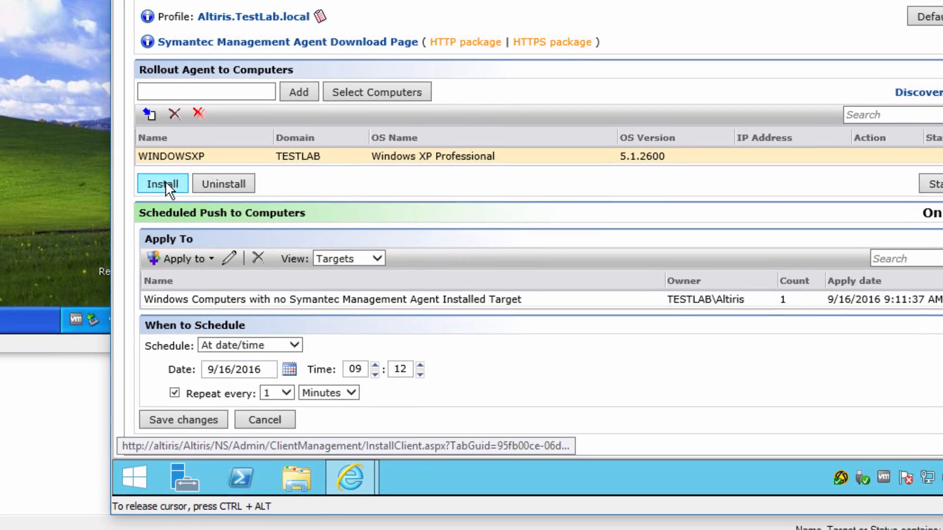
Step: Review the agent and push install settings for WINDOWSXP and start the Symantec Management Agent installation with the default options
left_click(186, 155)
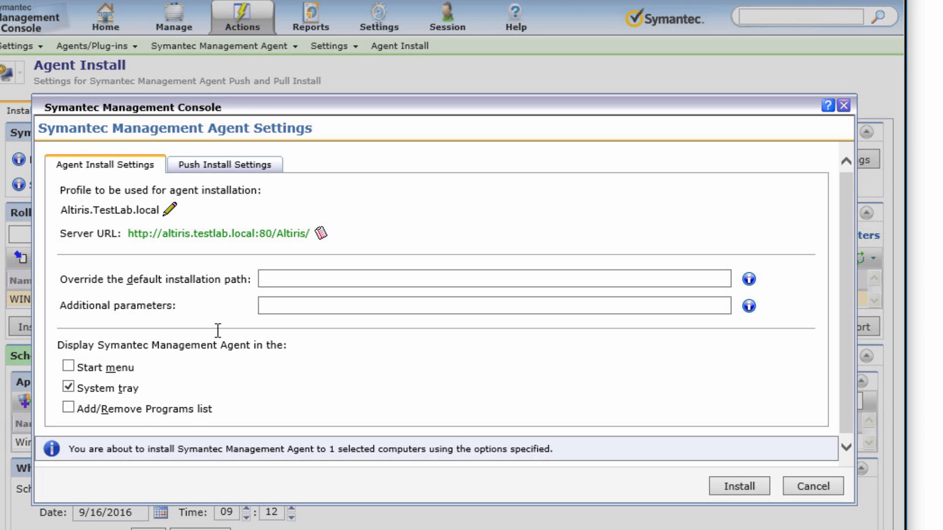
left_click(283, 280)
left_click_drag(849, 334, 856, 372)
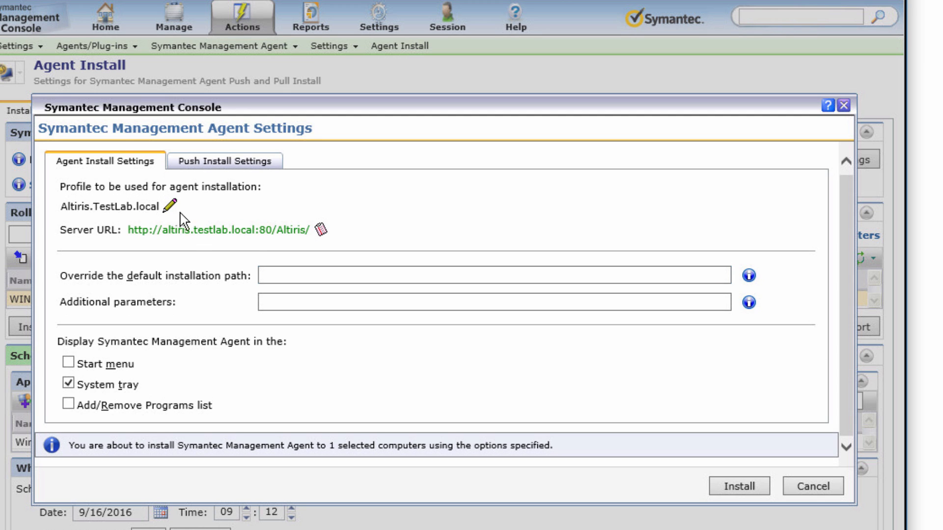
left_click(217, 161)
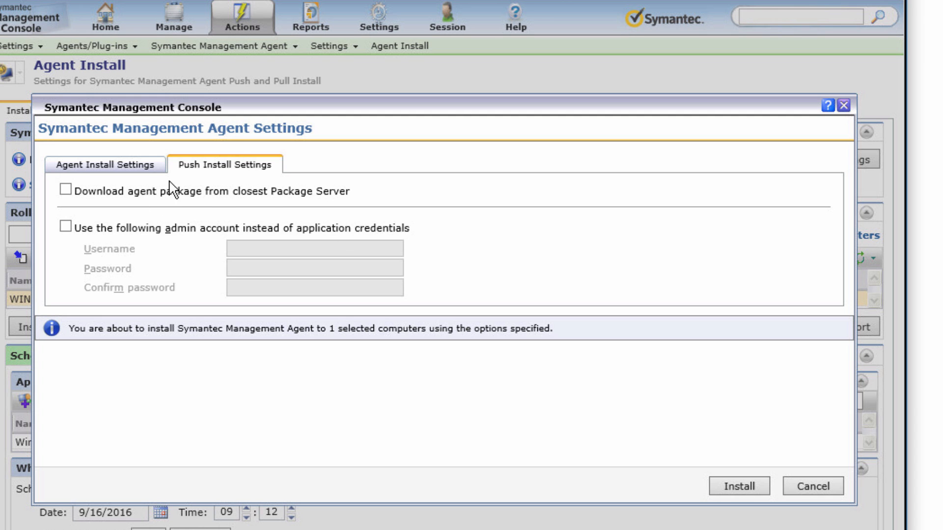
left_click(95, 169)
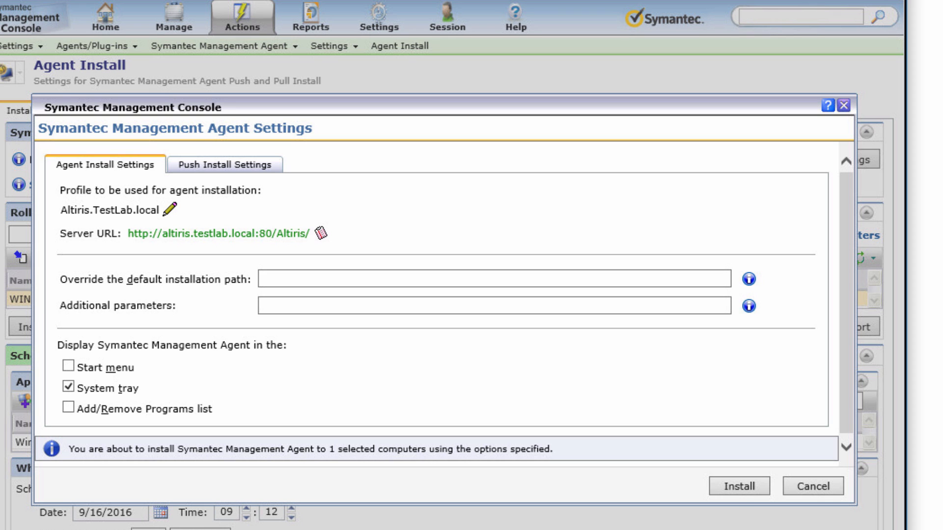
left_click(736, 489)
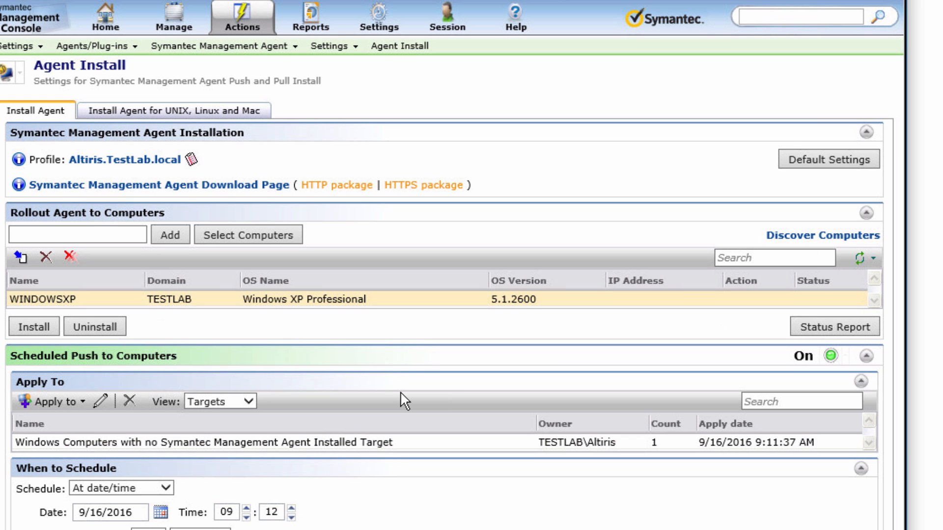
Step: Open the Agent Installation Status report, widen its Name column, select WINDOWSXP and rerun the report
left_click(798, 329)
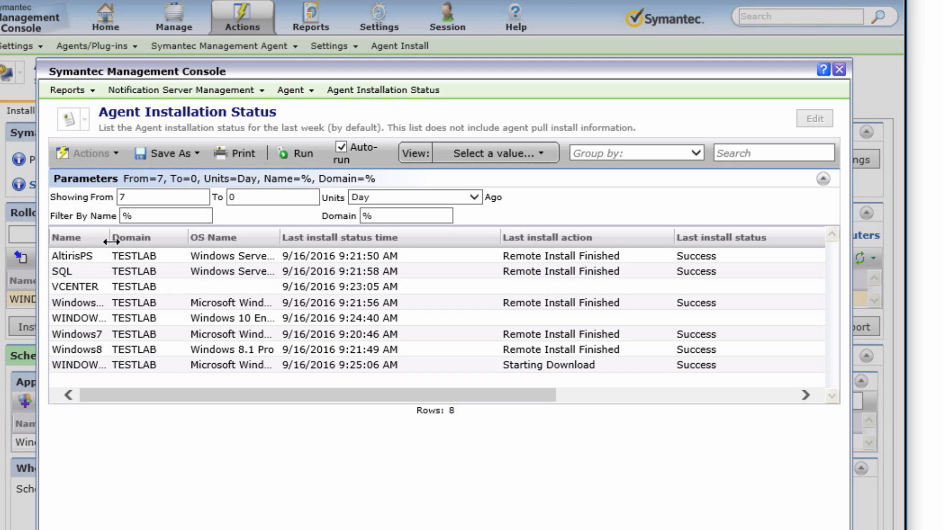
left_click_drag(111, 240, 210, 234)
left_click(134, 367)
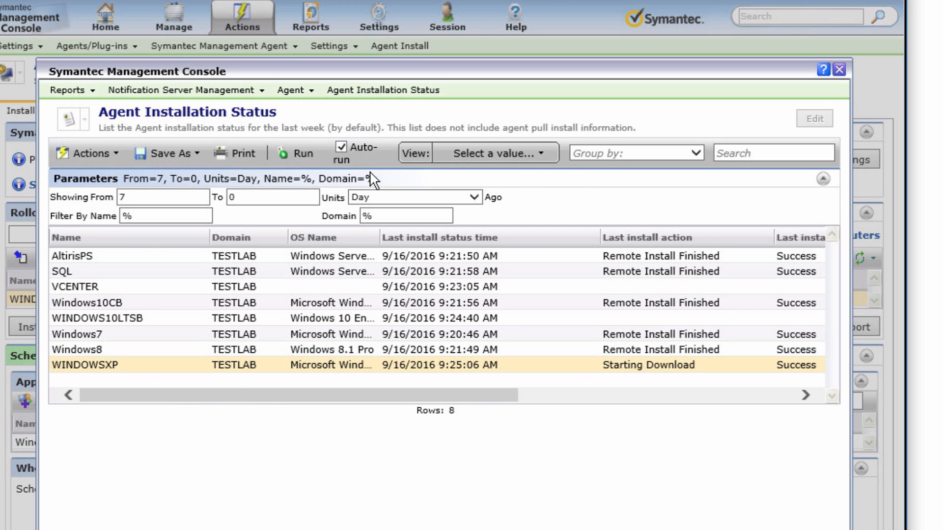
left_click(300, 155)
left_click(301, 156)
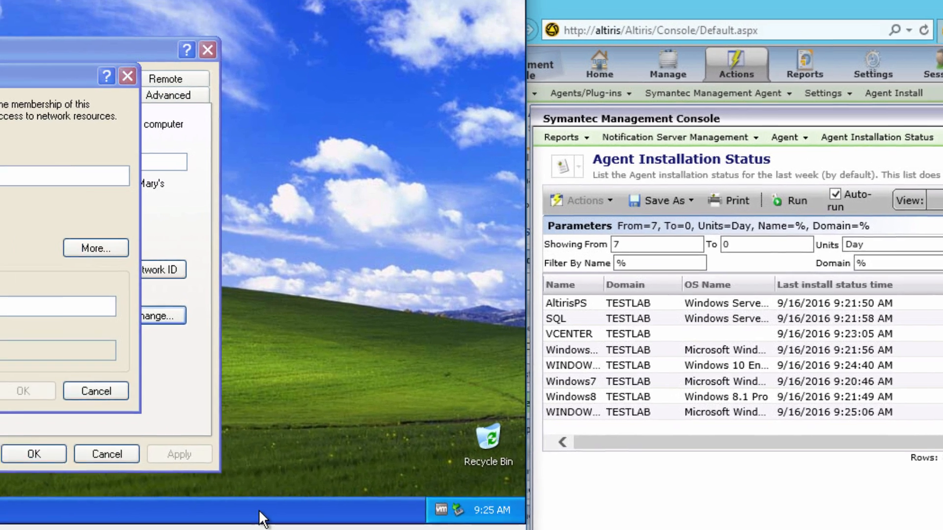
Step: Open Task Manager on the Windows XP machine, sort the processes by image name and select AltirisAgentInstSvc.exe, widening the Image Name column
right_click(258, 514)
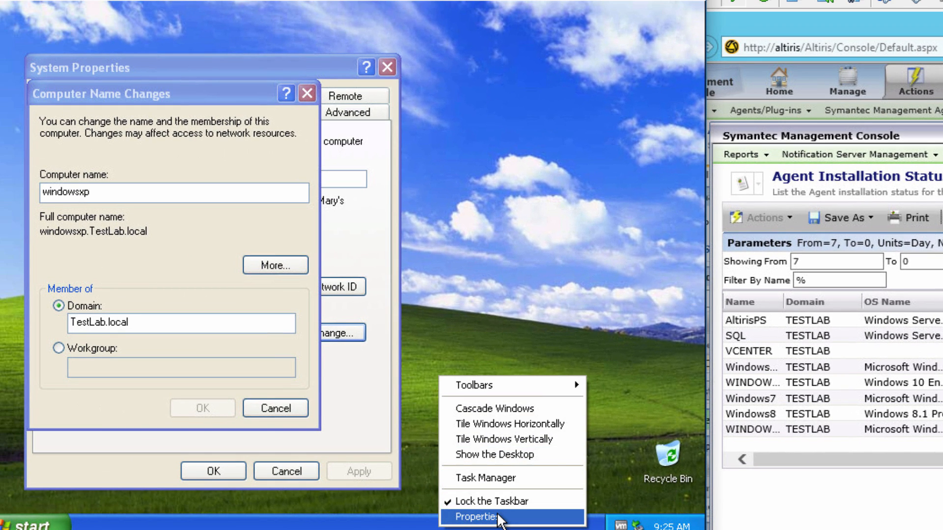
left_click(497, 477)
left_click(368, 89)
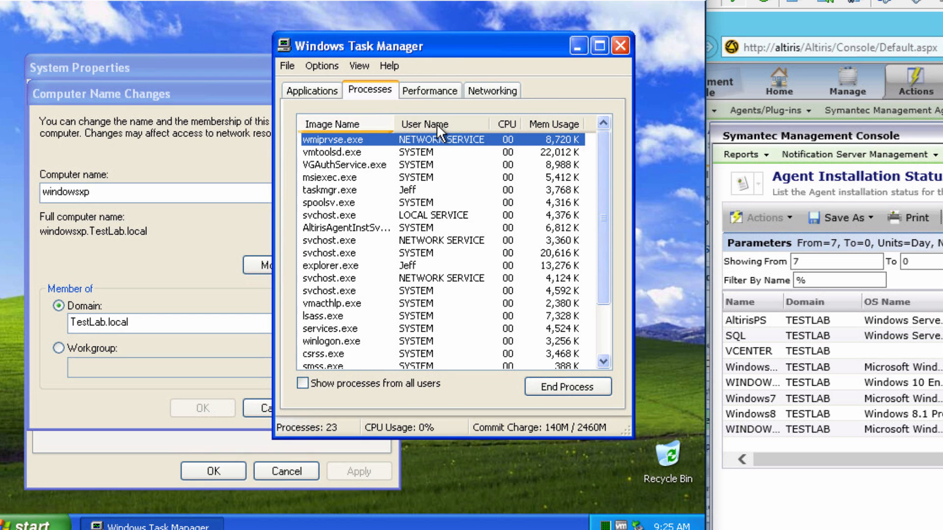
left_click(352, 126)
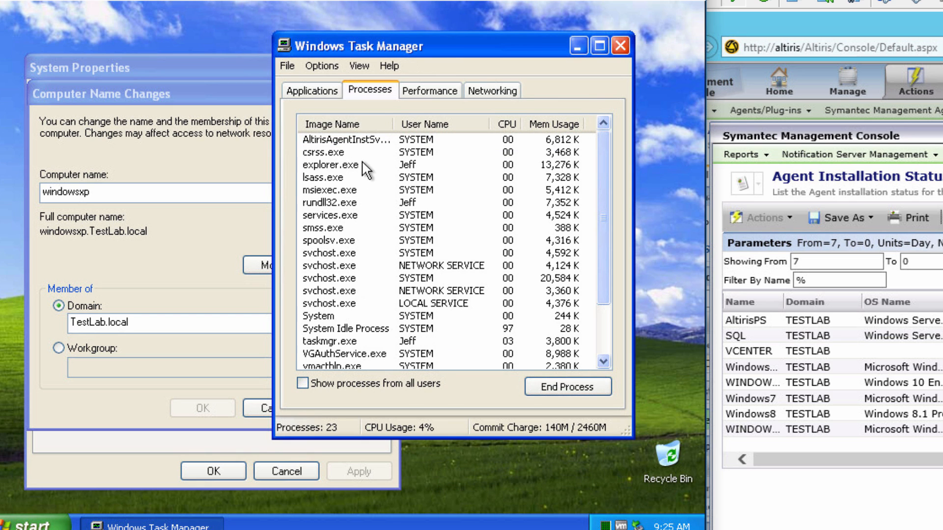
left_click(345, 140)
left_click_drag(392, 122, 456, 126)
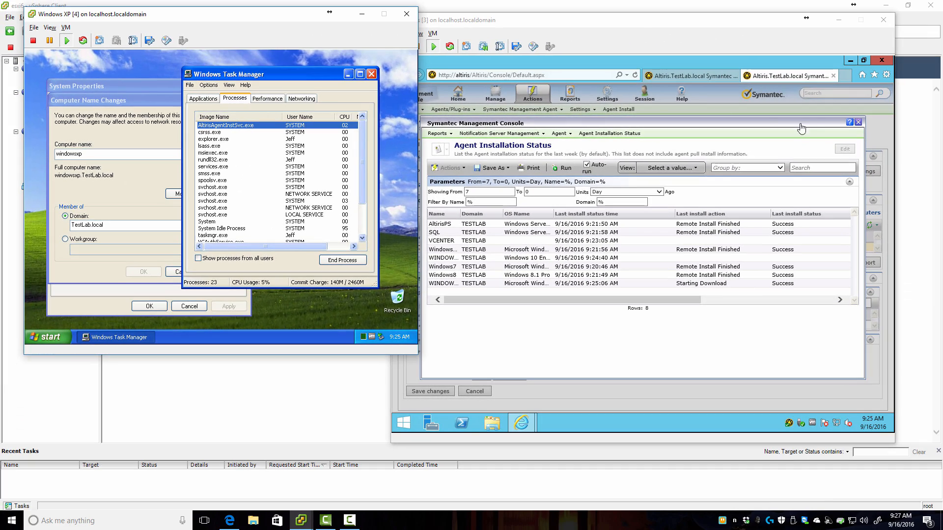
Step: Close the Agent Installation Status report and open the Notification Server's Resource Membership Update settings
left_click(858, 122)
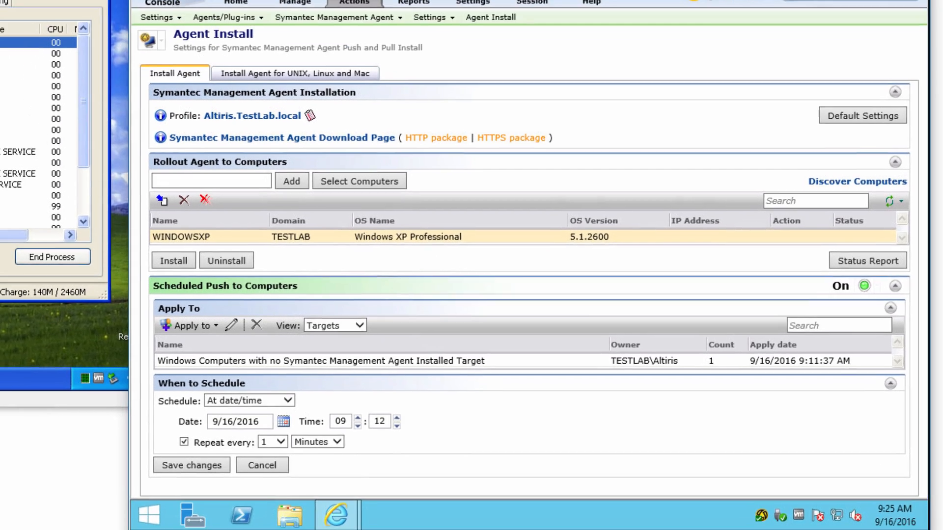
left_click(473, 1)
mouse_move(509, 111)
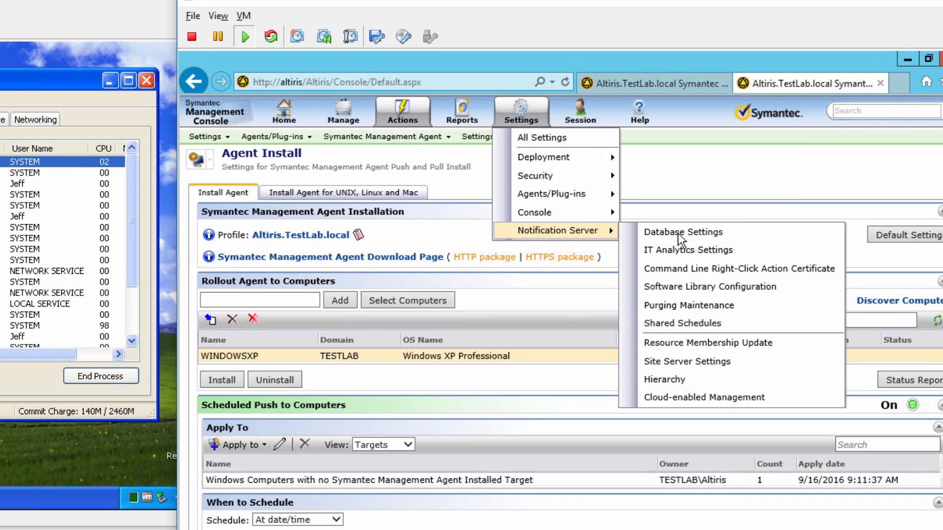
left_click(714, 342)
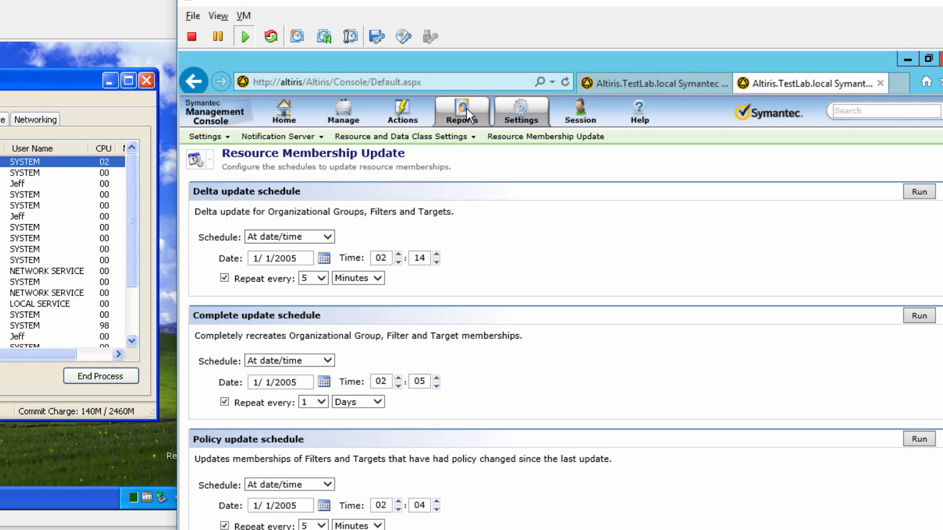
Step: Show all managed computers in the Altiris console and select WINDOWS10LTSB
left_click(340, 109)
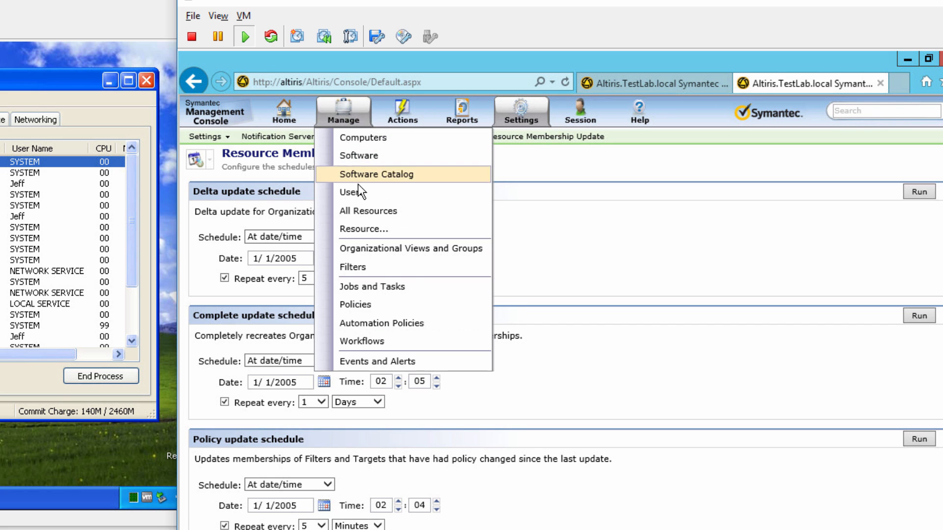
left_click(361, 158)
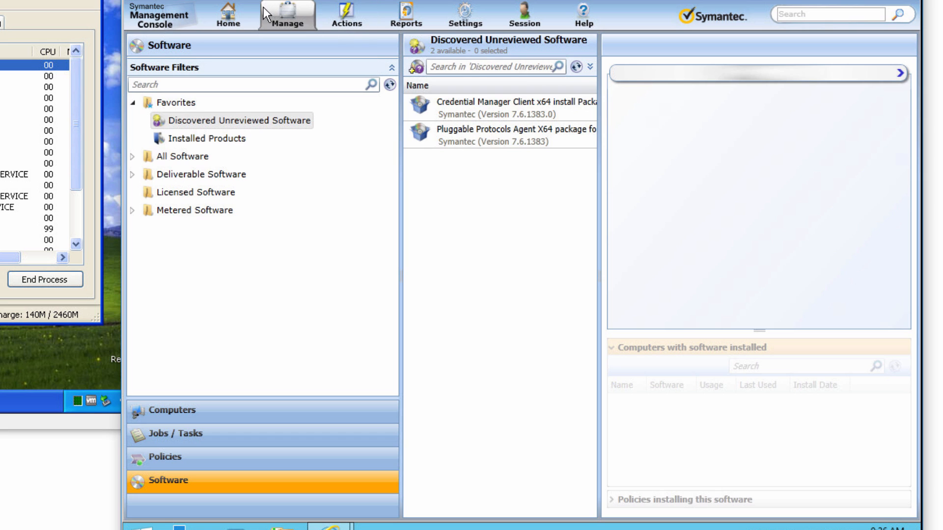
left_click(166, 411)
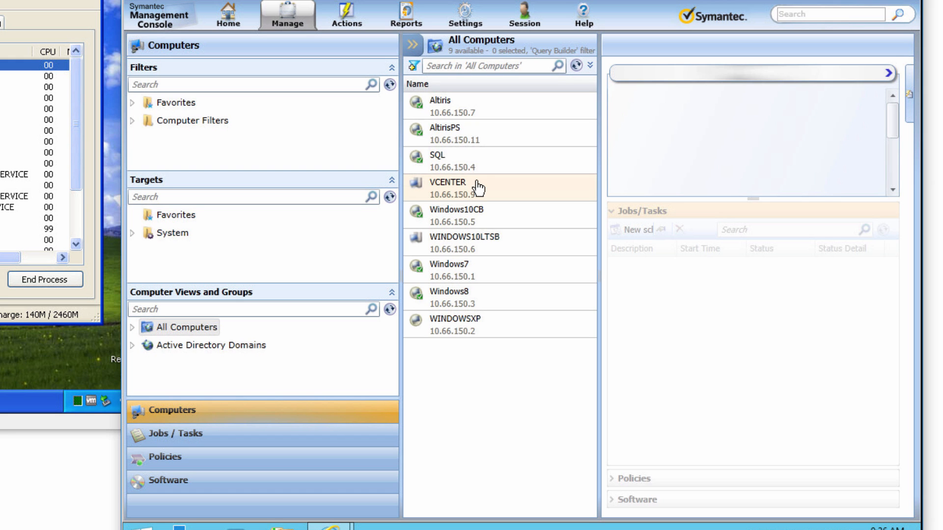
left_click(448, 244)
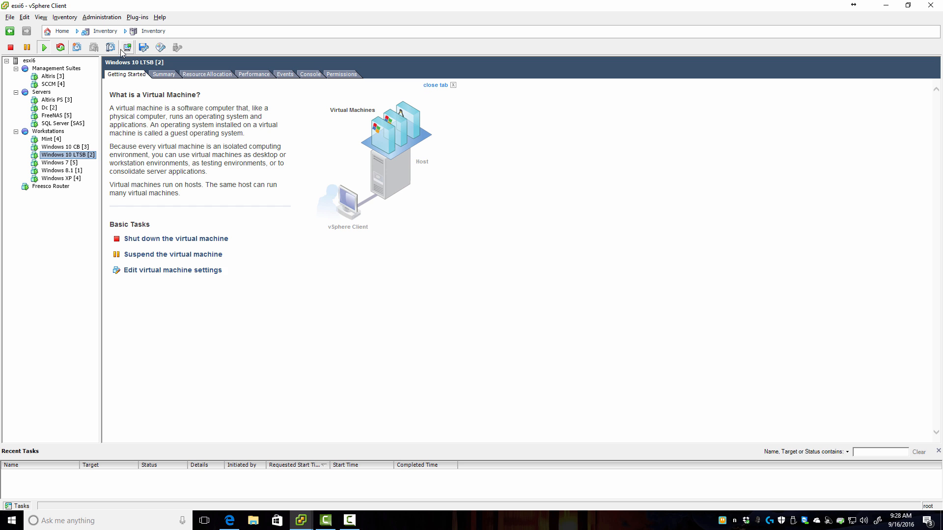
Step: Open the Windows 10 LTSB virtual machine's console in vSphere Client, sign in with the account password, and minimize the YouTube browser window
left_click(126, 47)
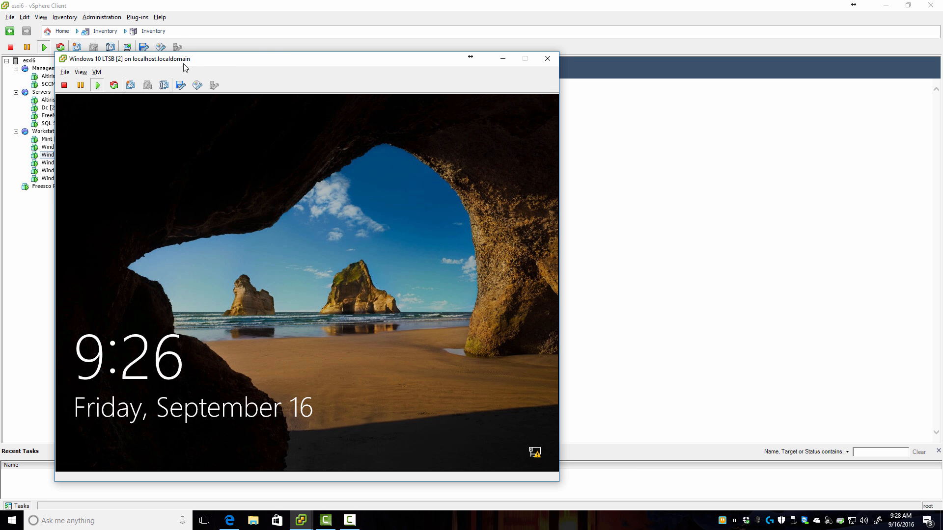
left_click_drag(220, 63, 189, 28)
left_click(271, 245)
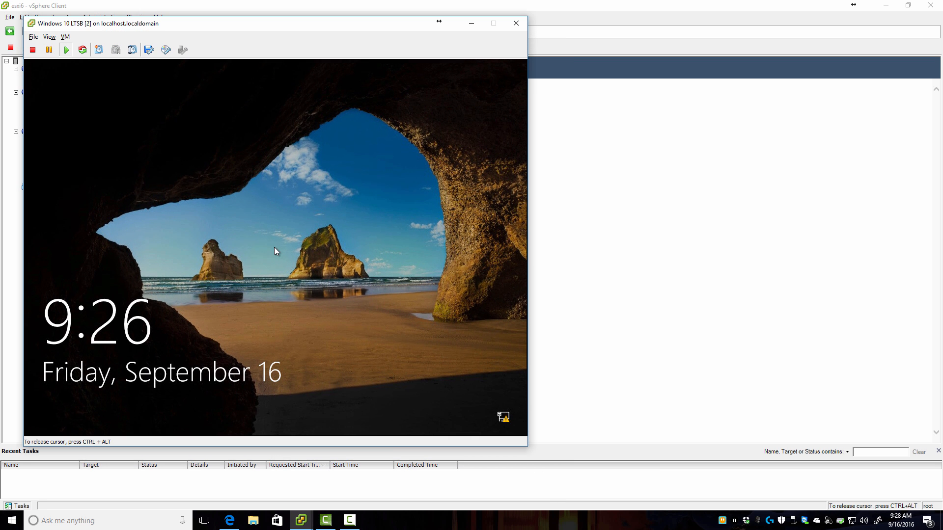
left_click(273, 248)
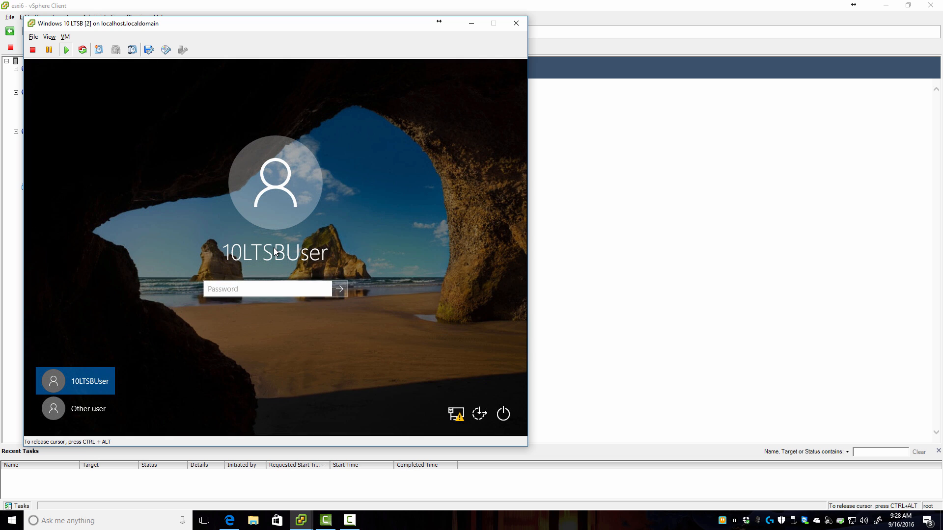
type("•••••••••")
key("Return")
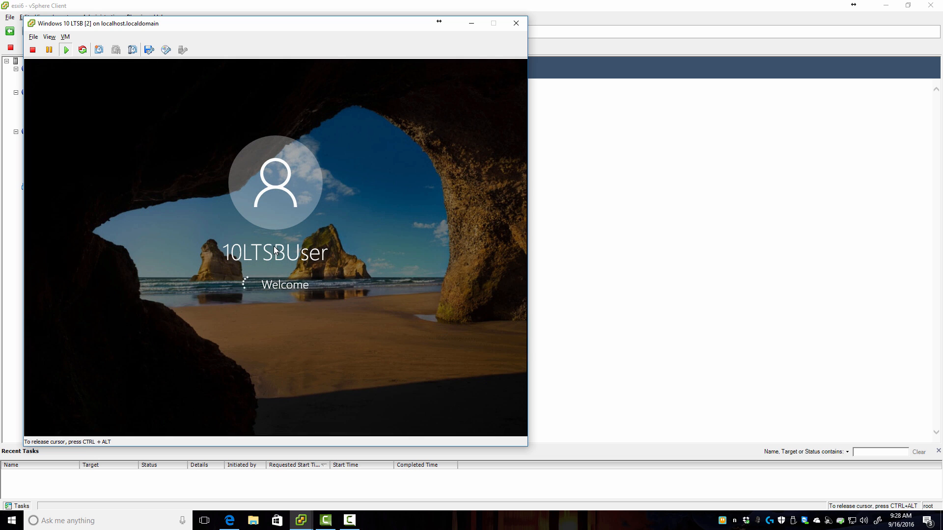
key("ctrl+alt")
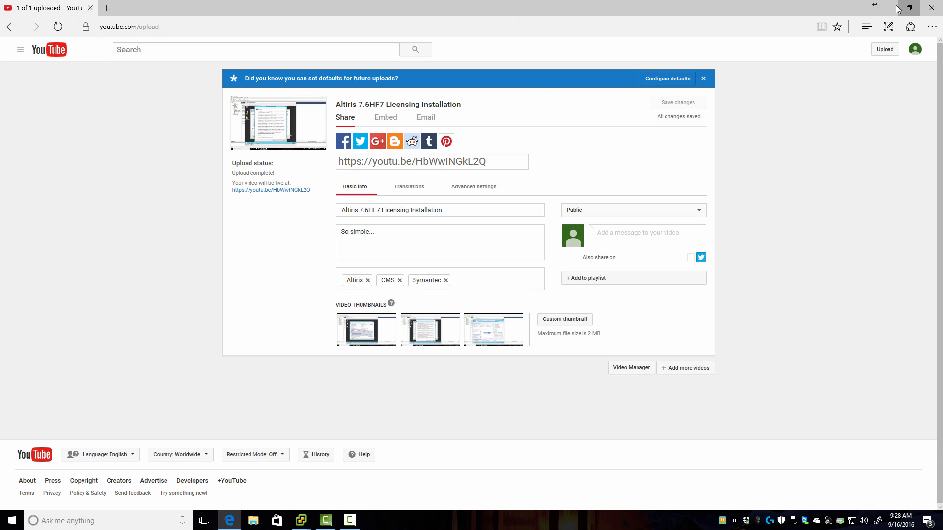
left_click(887, 8)
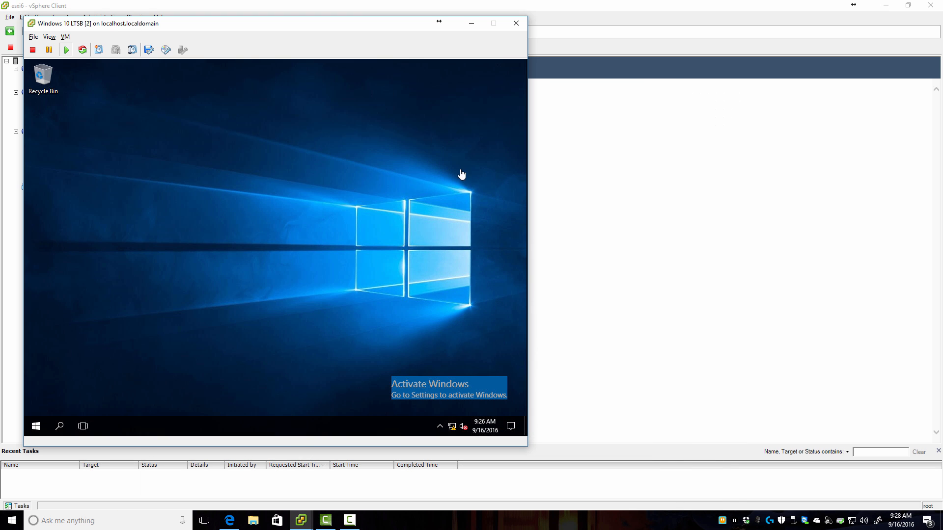
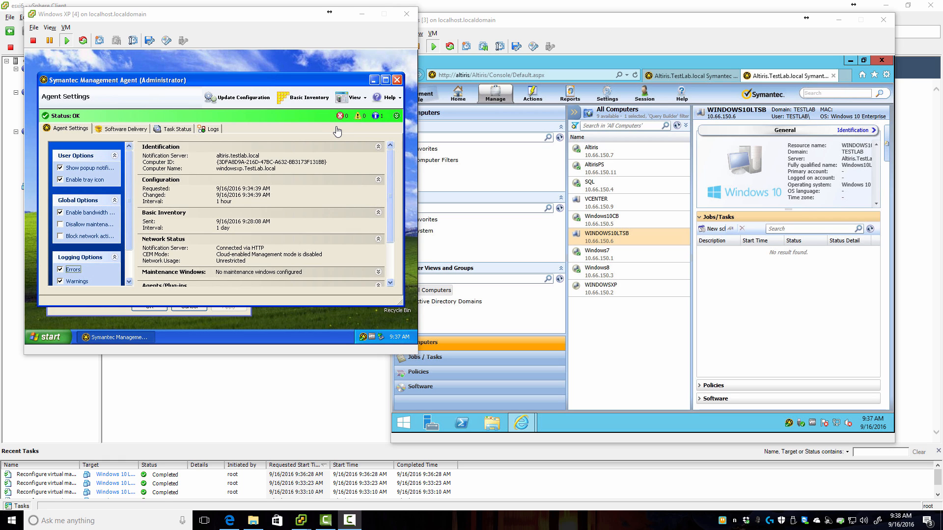
Step: Move the Symantec Management Agent window higher on the Windows XP desktop and release the cursor from the virtual machine
left_click(214, 87)
left_click_drag(228, 82, 234, 65)
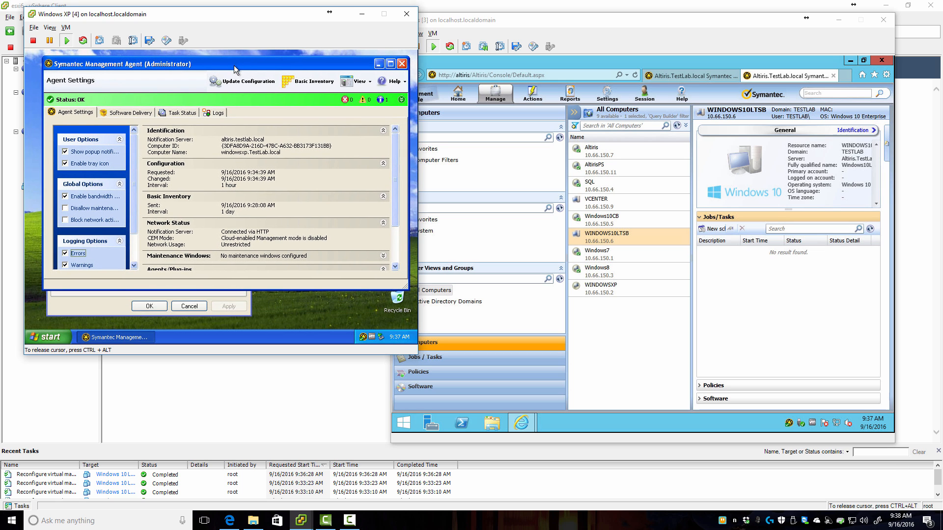
key("ctrl+alt")
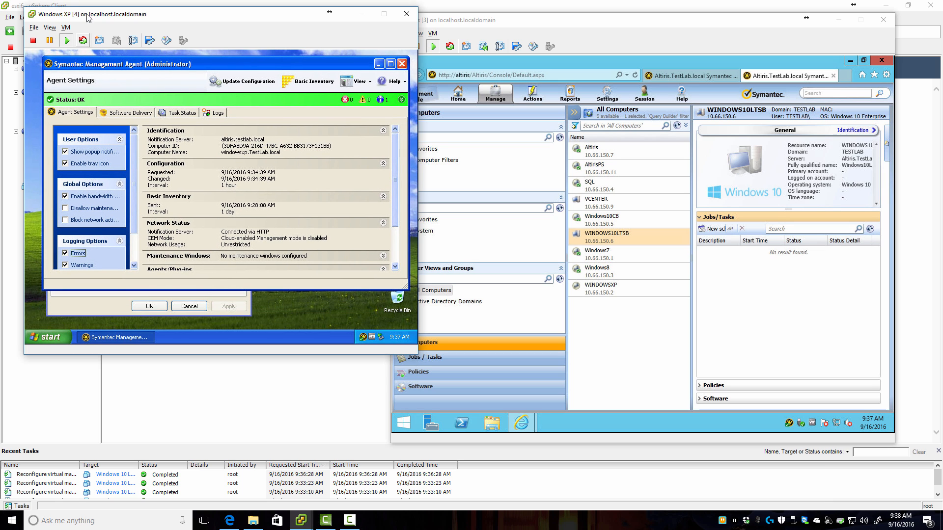
Step: Update the Windows XP agent's configuration and send its basic inventory, and refresh the All Computers list in the Altiris console
left_click(164, 68)
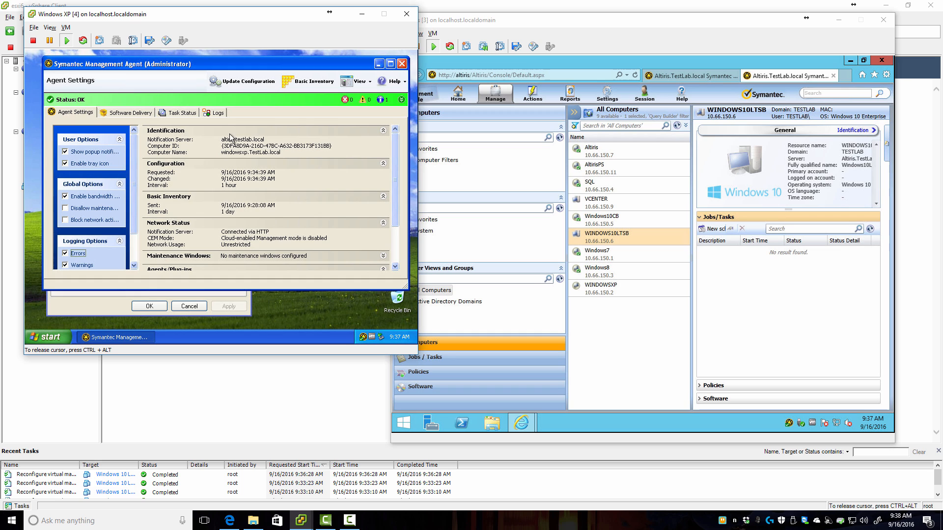
left_click(231, 81)
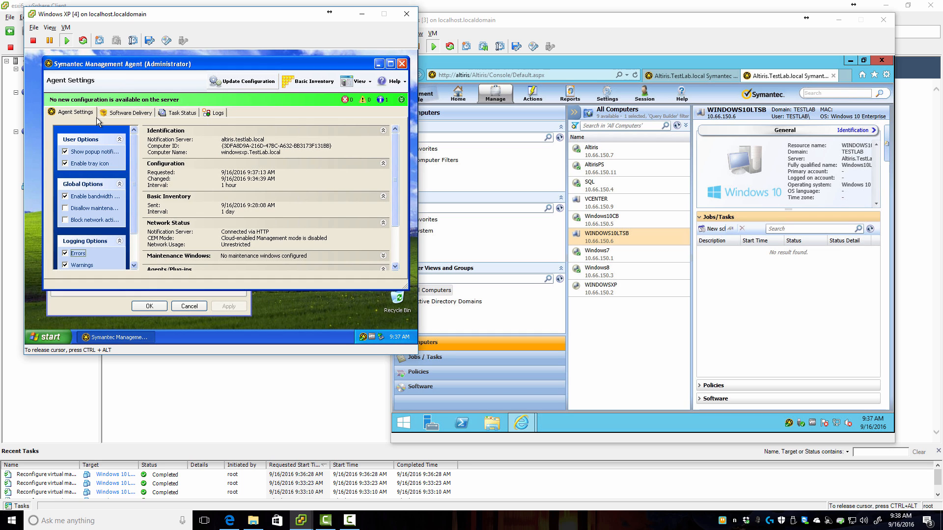
left_click(286, 85)
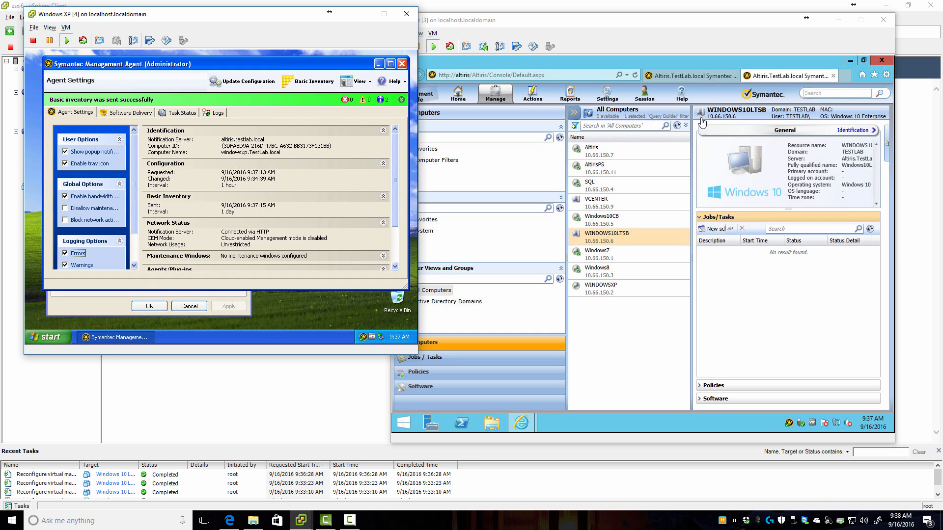
left_click(678, 126)
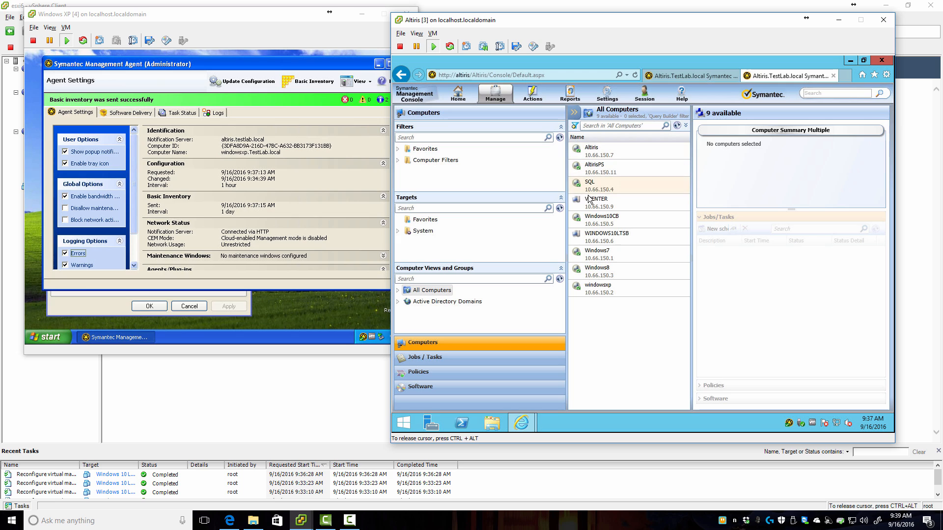
Step: Delete the VCENTER computer from the All Computers list and confirm the deletion
left_click(595, 206)
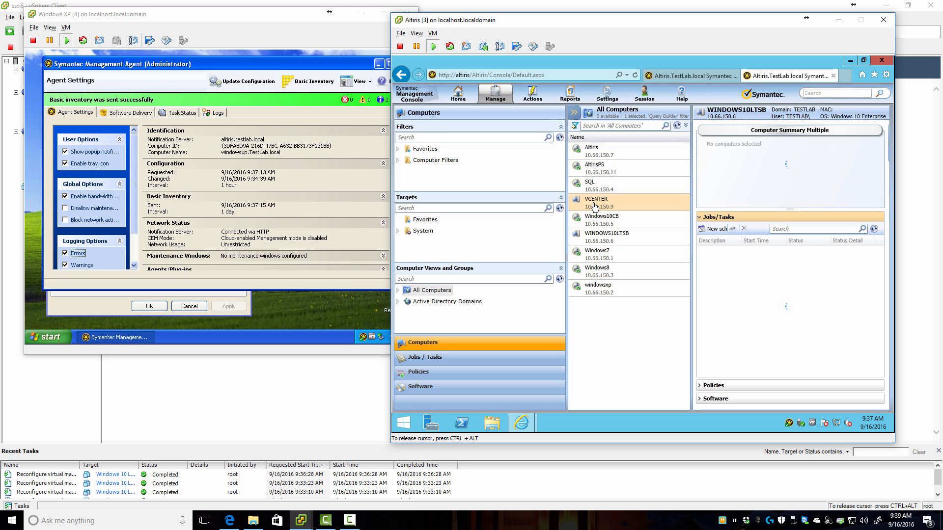
right_click(595, 206)
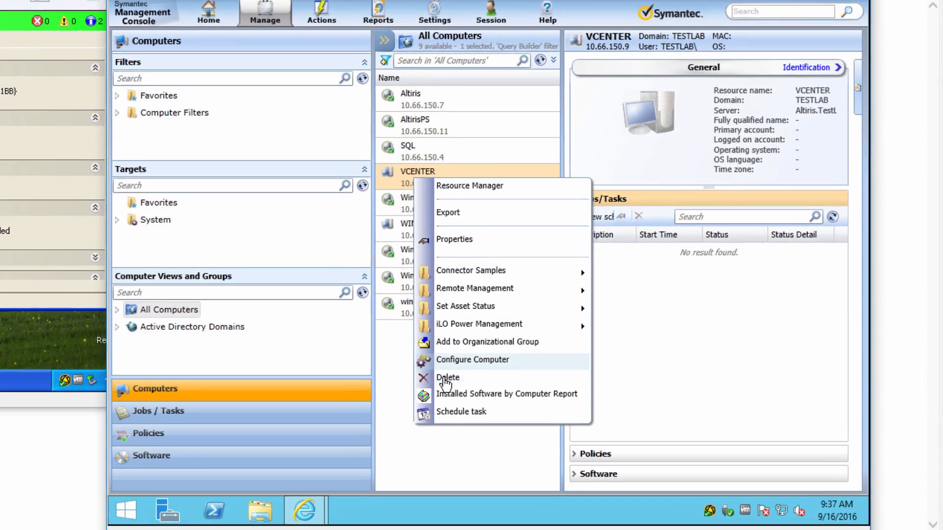
left_click(446, 378)
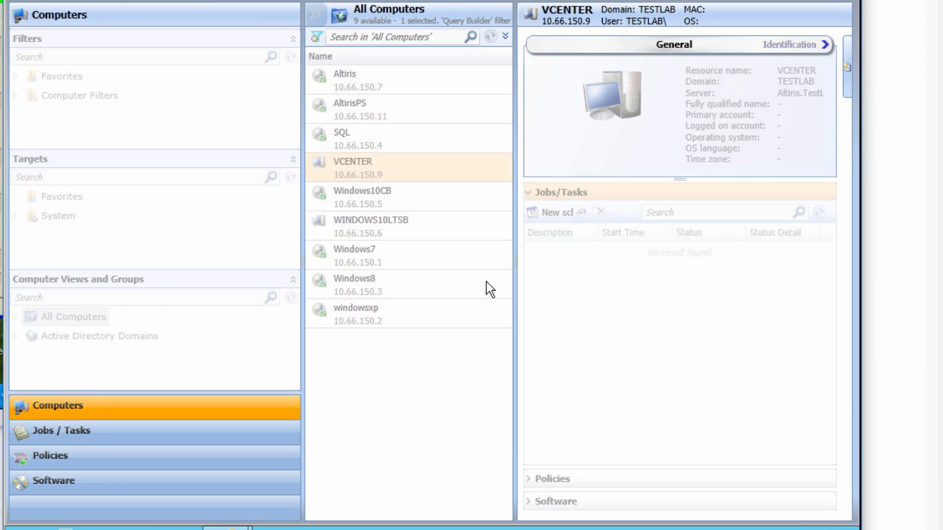
left_click(536, 285)
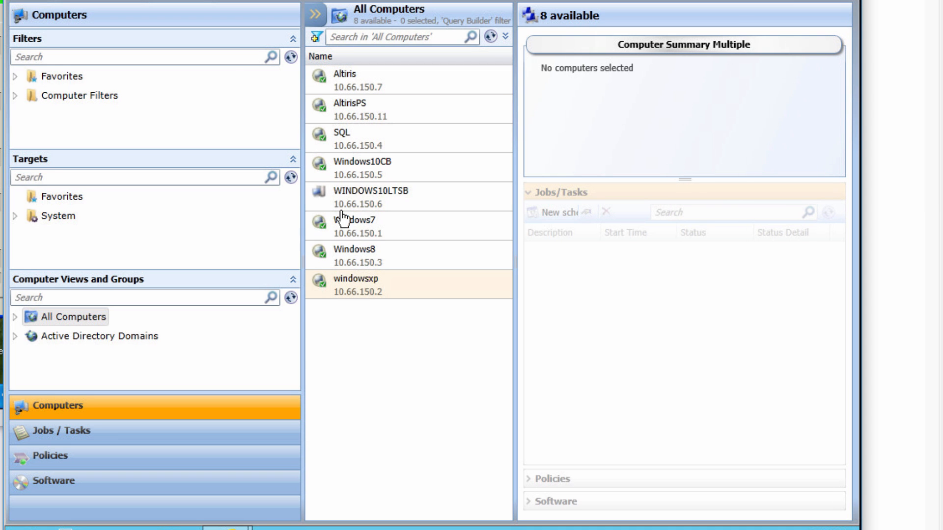
left_click(352, 204)
right_click(353, 203)
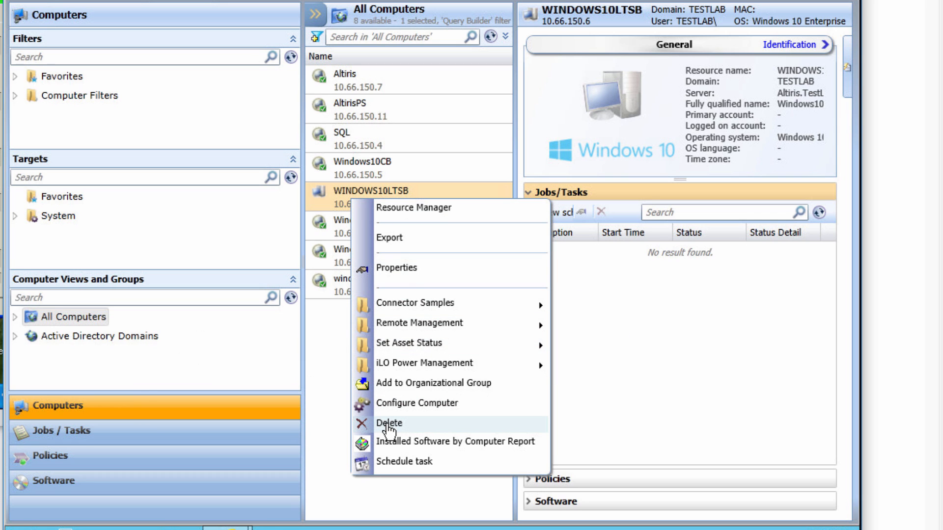
left_click(328, 342)
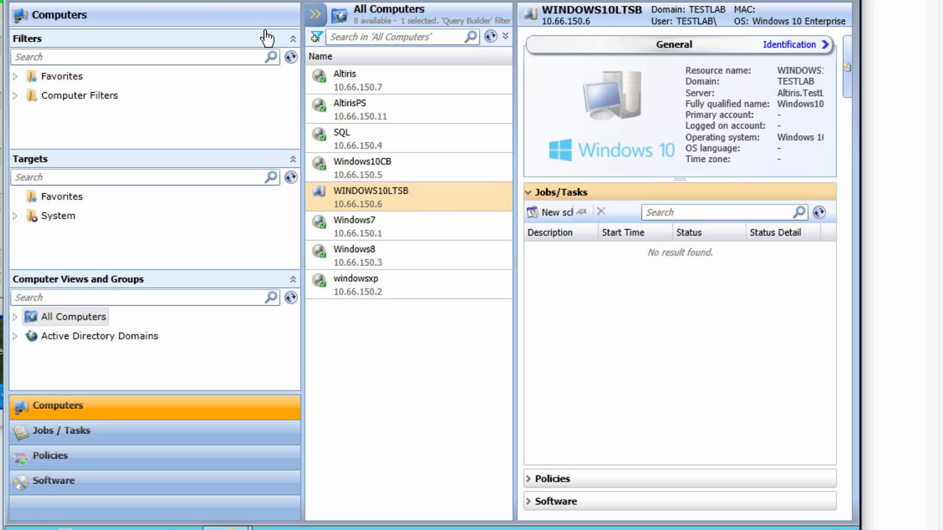
Step: Show the computers matching the Installed Agent and New Computers favorite filters
left_click(15, 76)
left_click(58, 97)
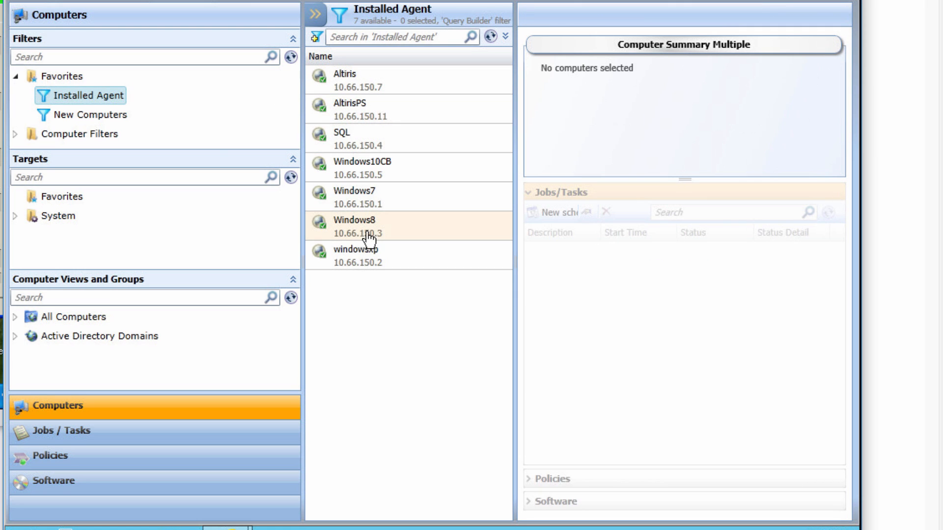
left_click(95, 116)
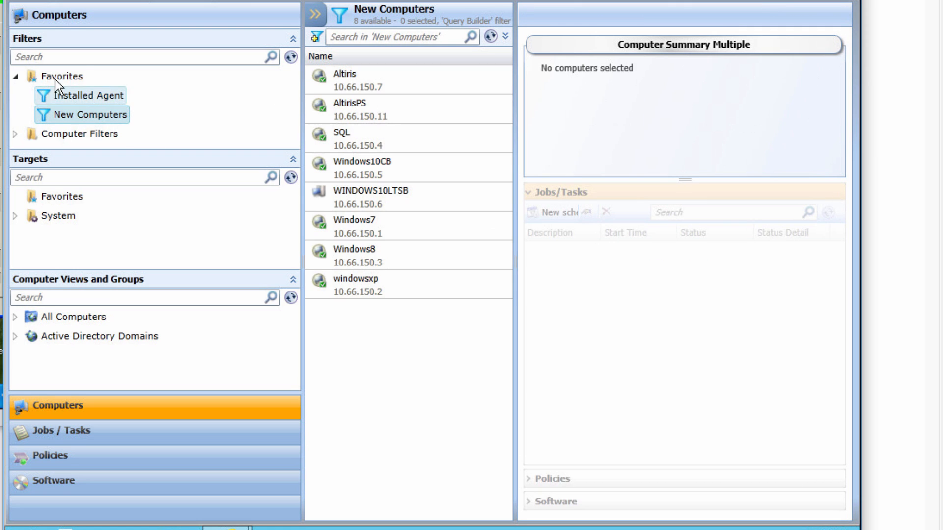
Step: Collapse Targets and Computer Views and Groups, apply the All Computers filter under Computer Filters, and browse the remaining filters
left_click(15, 135)
scroll(150, 118, "down", 4)
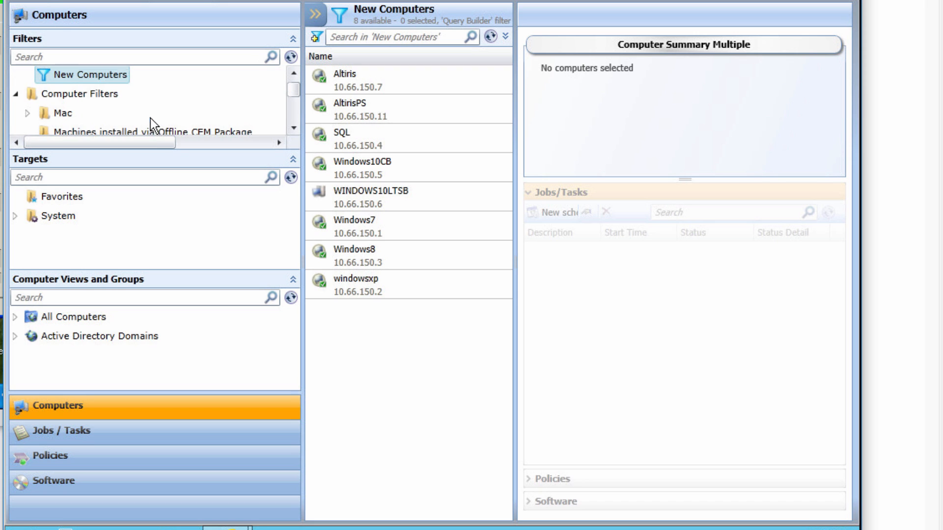
scroll(93, 87, "down", 3)
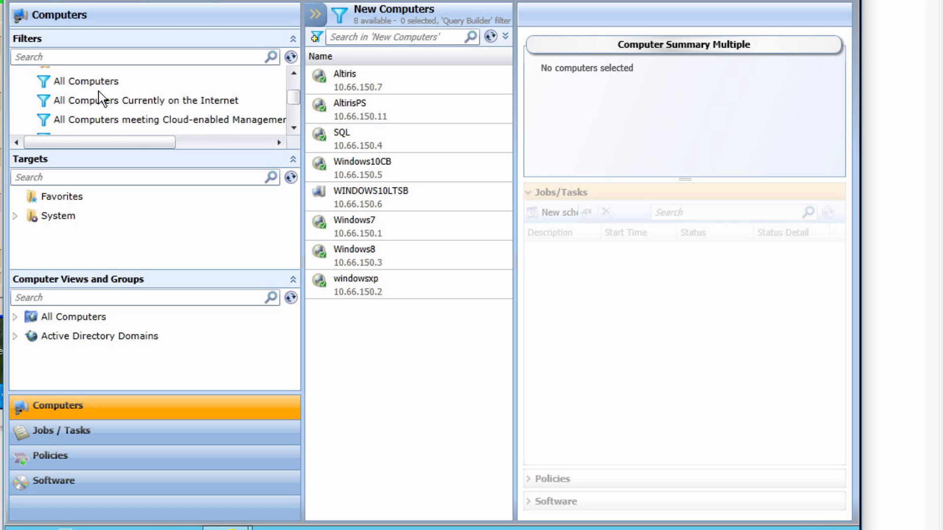
scroll(98, 92, "up", 1)
left_click(293, 159)
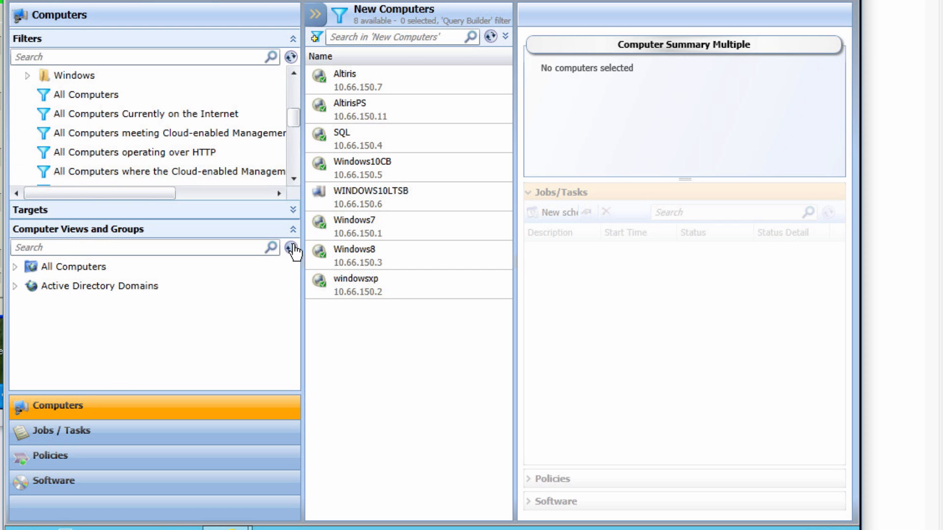
left_click(293, 230)
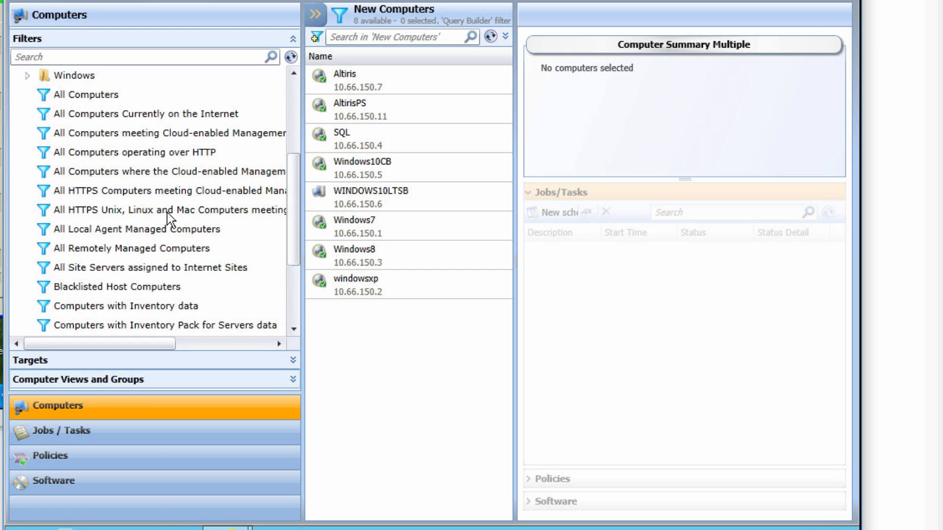
left_click(85, 95)
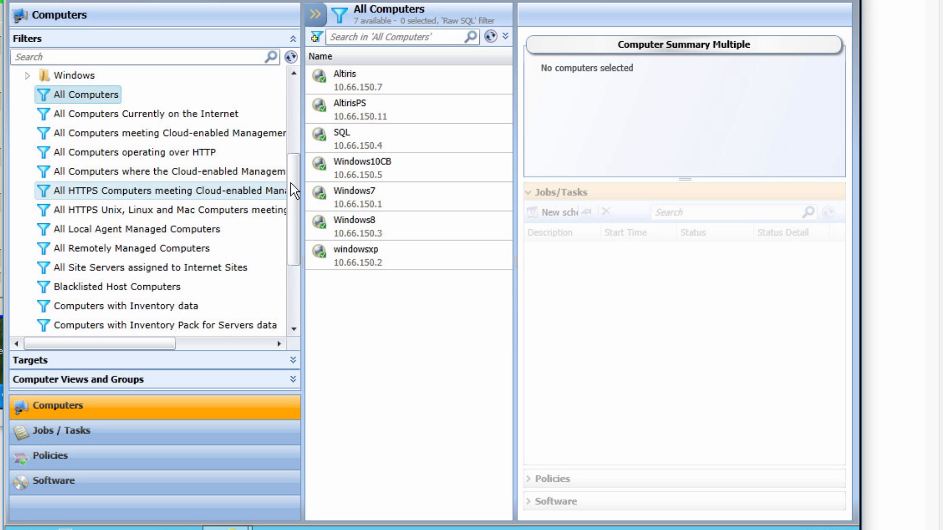
left_click_drag(294, 198, 290, 255)
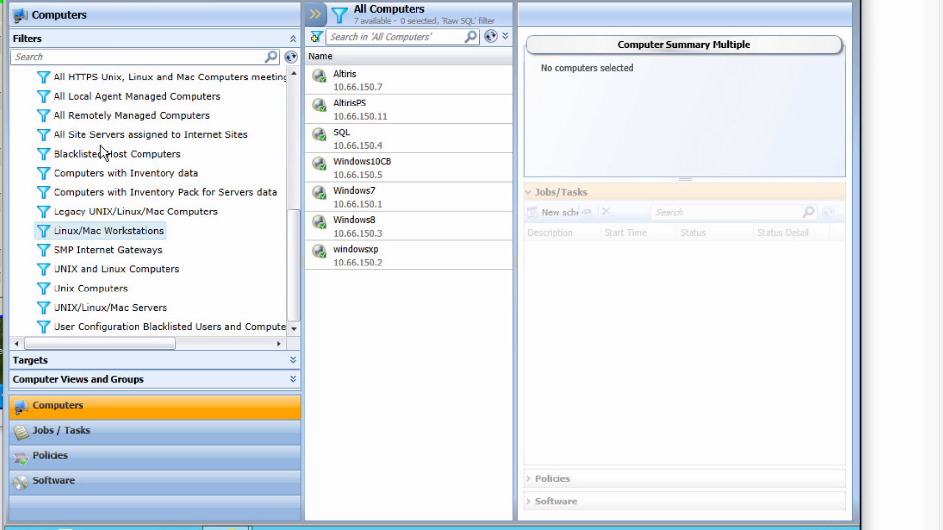
Step: Open the Filters management page and look through the filters in the Computer Filters folder
left_click(184, 1)
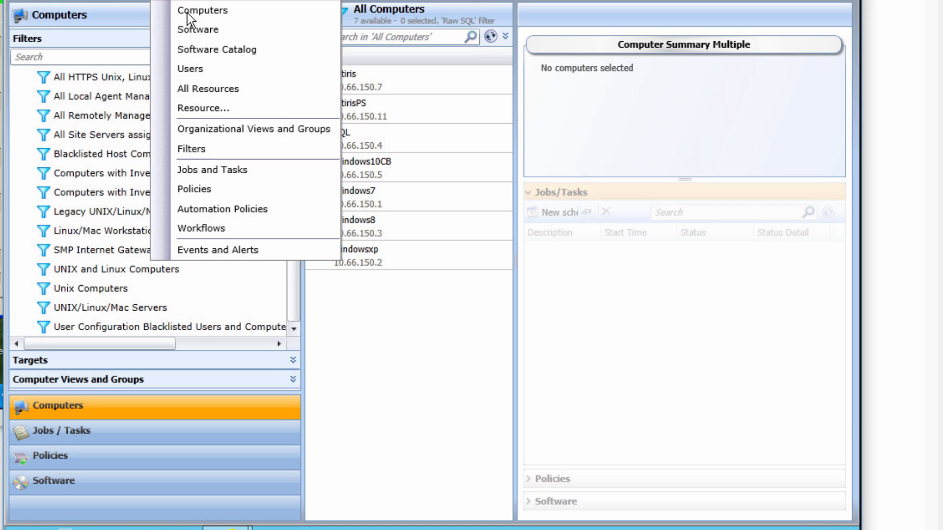
left_click(208, 148)
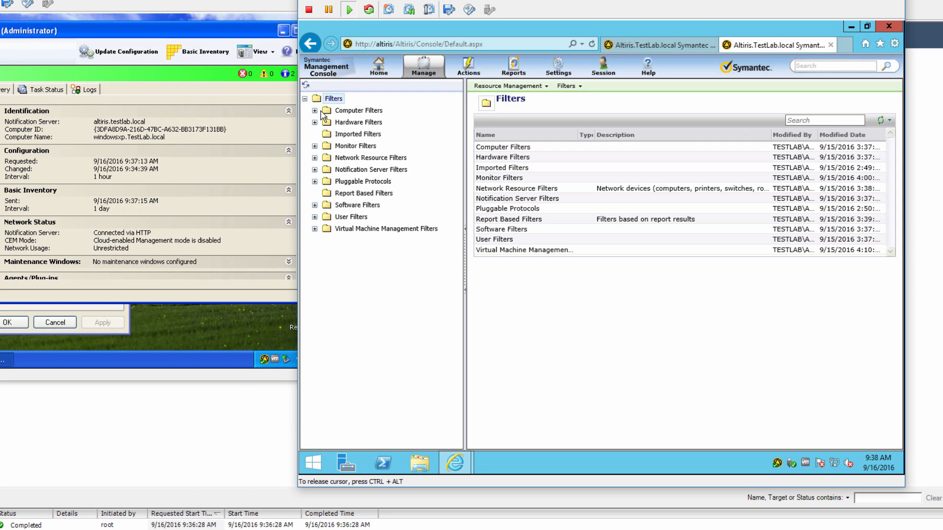
left_click(315, 111)
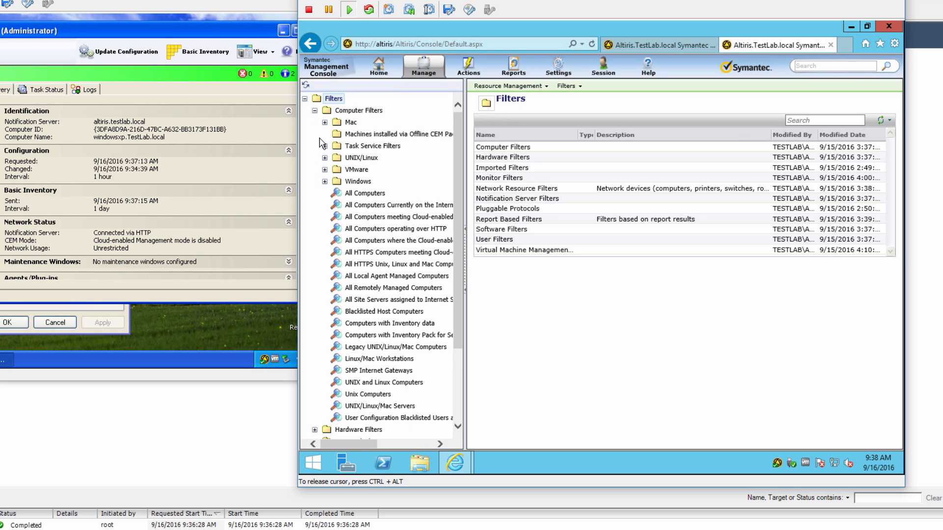
scroll(388, 344, "down", 3)
scroll(388, 346, "down", 2)
scroll(374, 344, "up", 5)
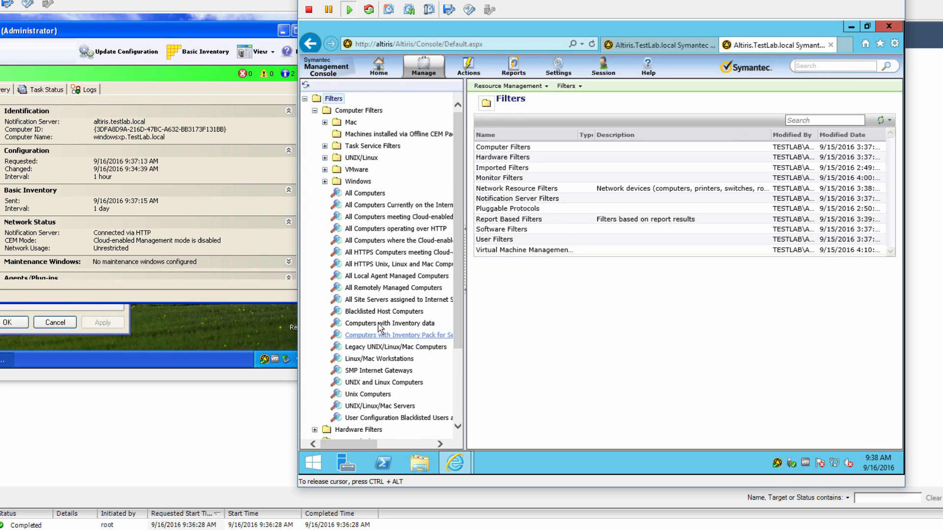
Step: Expand the Windows Desktops filters and view the membership of the Windows 10 and Windows 8 filters
left_click(325, 181)
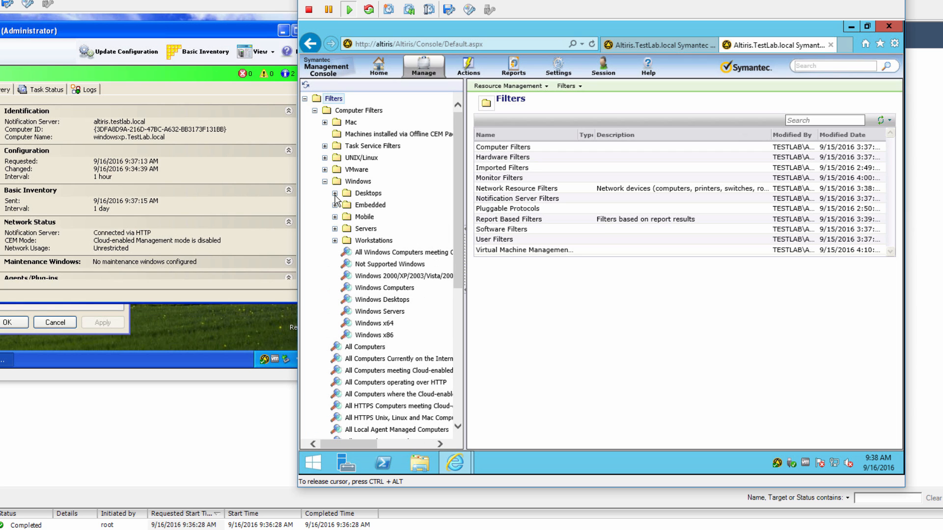
right_click(337, 196)
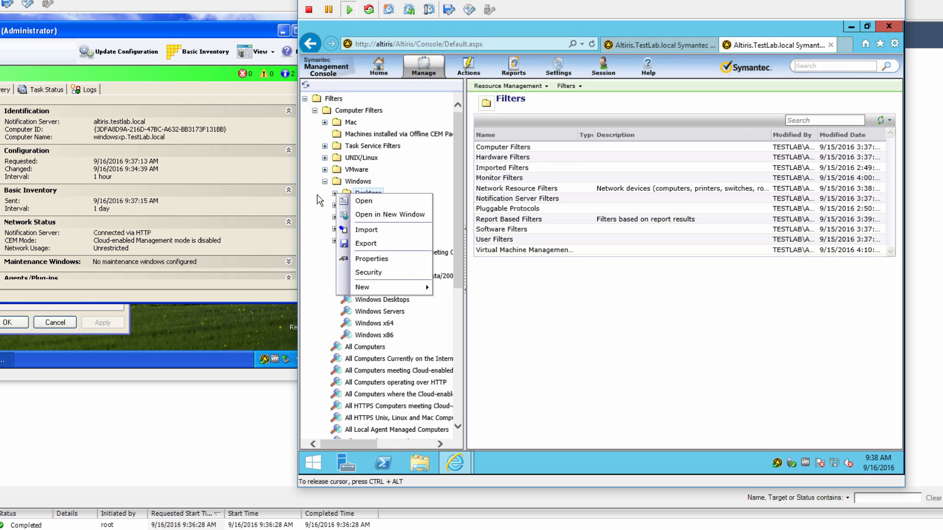
left_click(331, 198)
left_click(335, 194)
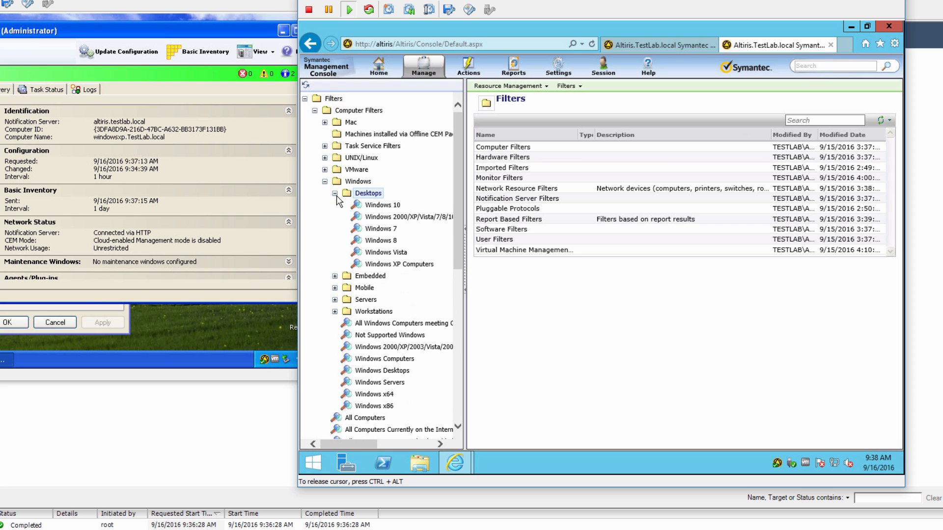
left_click(381, 206)
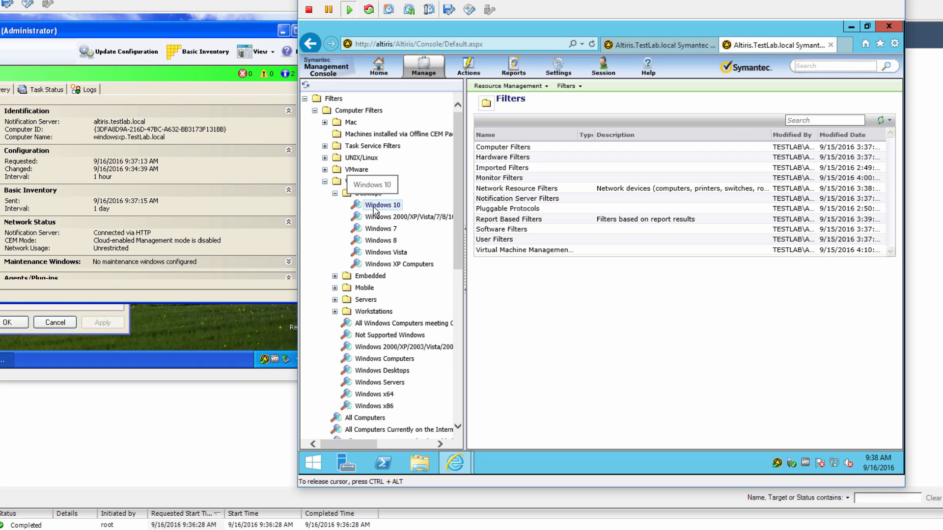
right_click(374, 210)
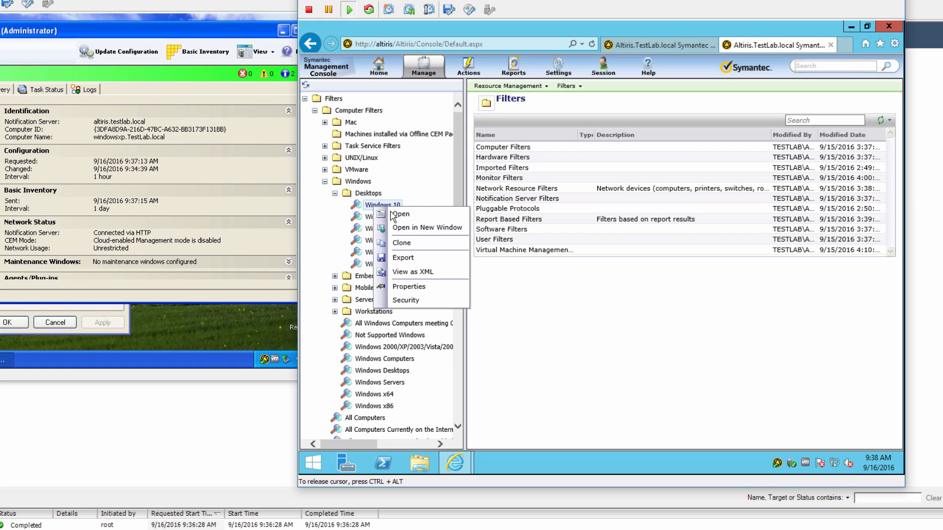
left_click(385, 212)
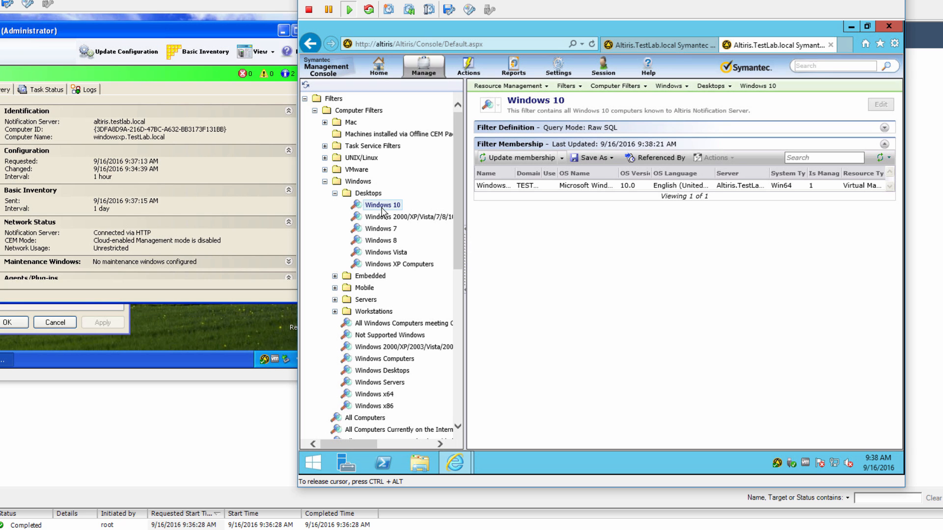
left_click(379, 243)
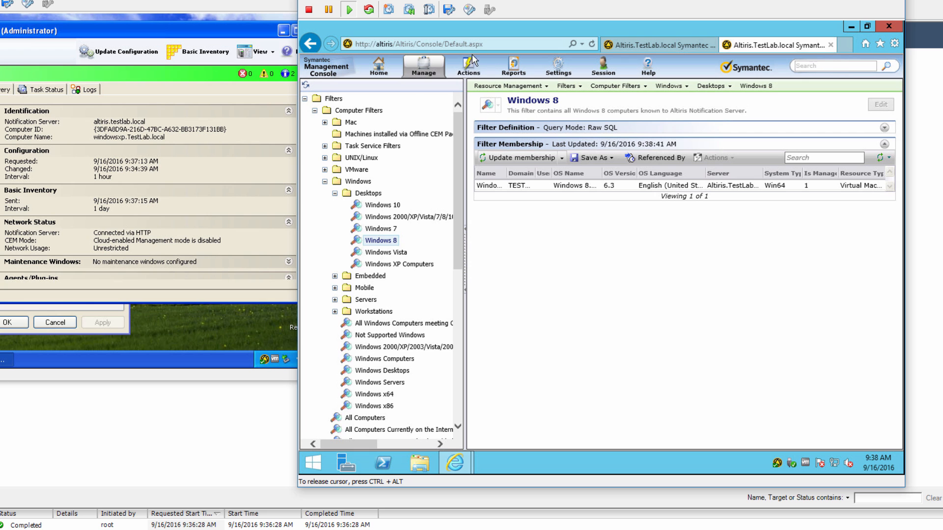
Step: Return to the computers management view, examine the available actions for Windows7, and show its Agent Health
left_click(424, 67)
left_click(425, 88)
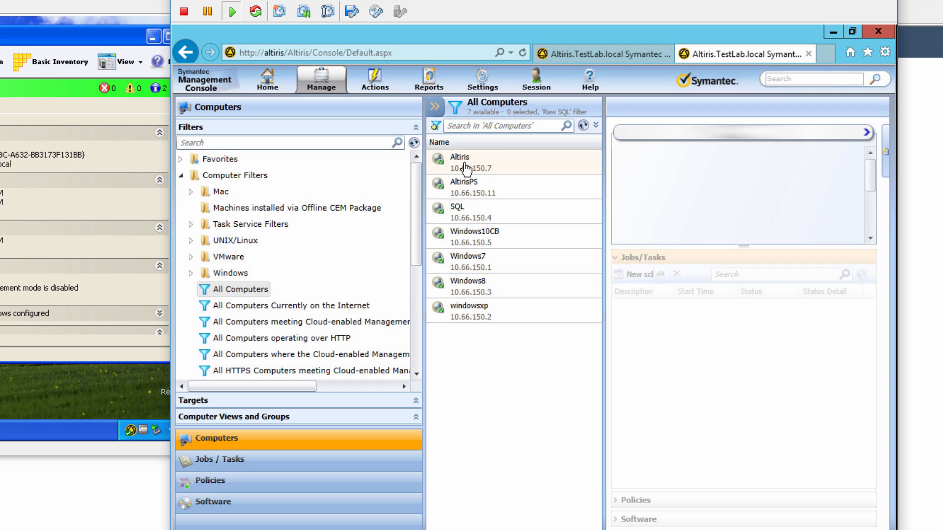
right_click(465, 265)
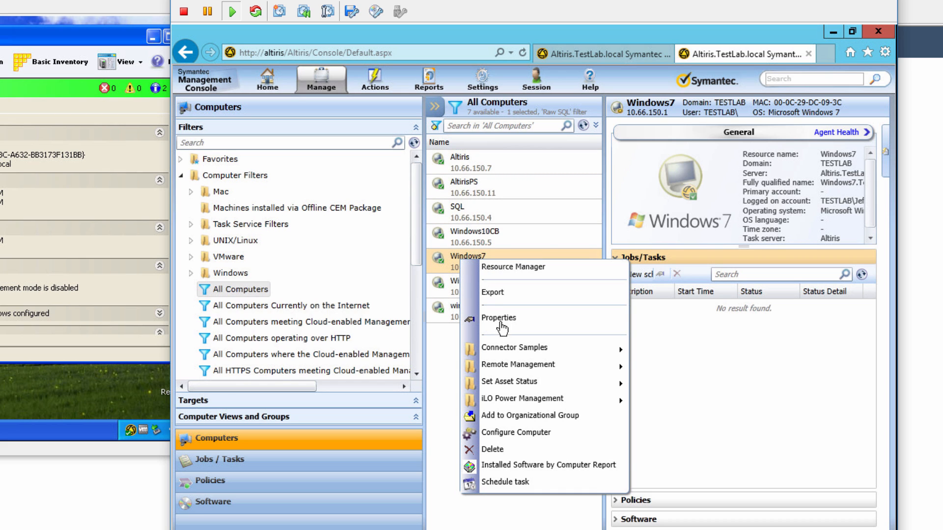
mouse_move(540, 349)
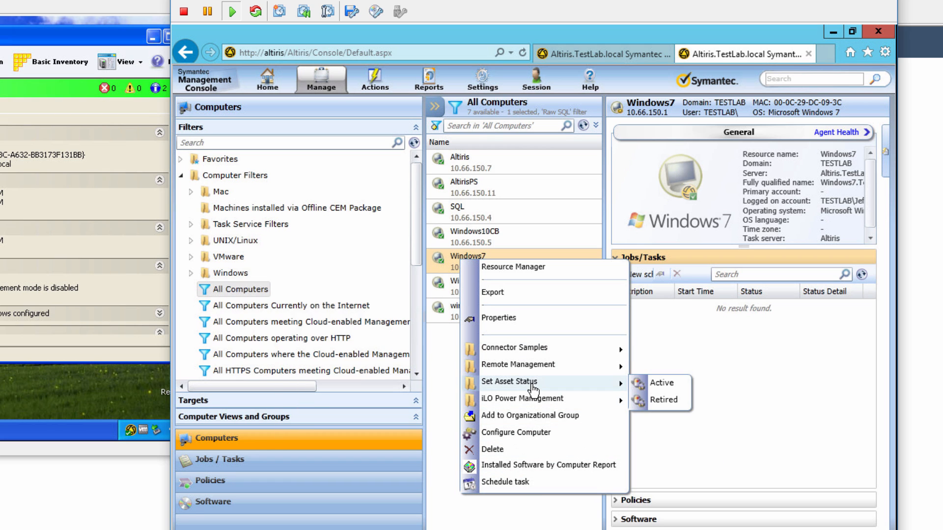
mouse_move(542, 368)
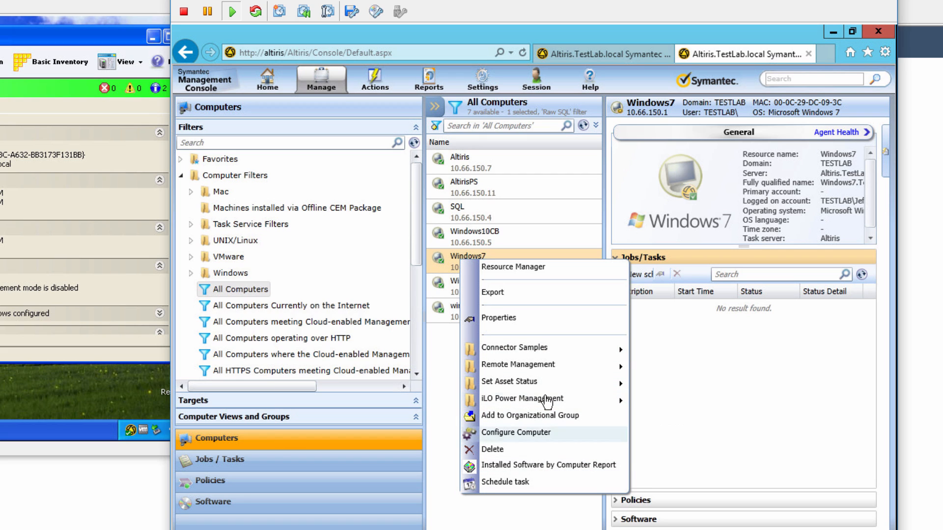
mouse_move(548, 403)
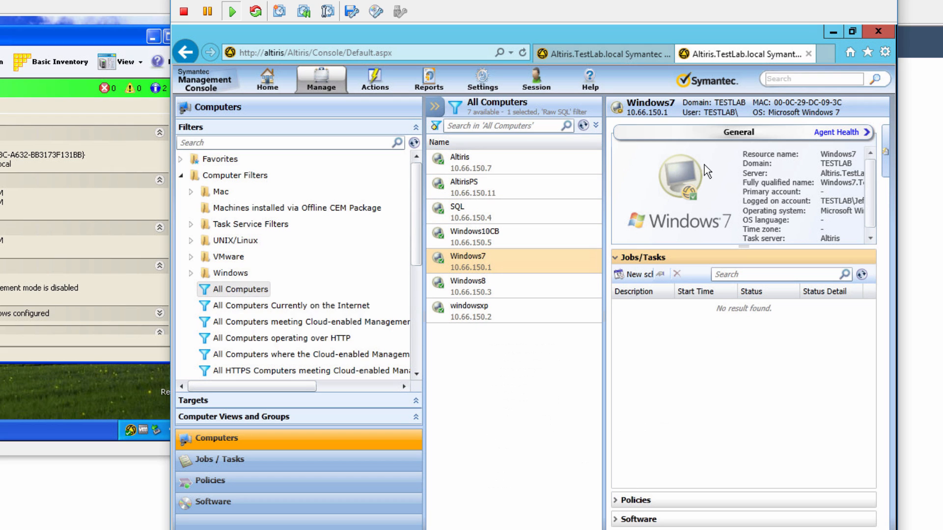
left_click(854, 136)
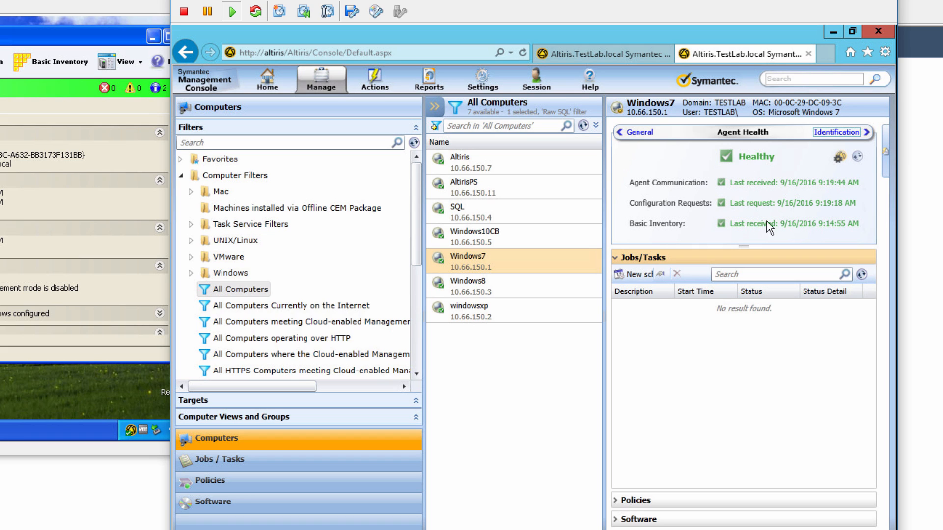
Step: Show the Identification, Symantec Management Agent Details and Network information for Windows7
left_click(866, 133)
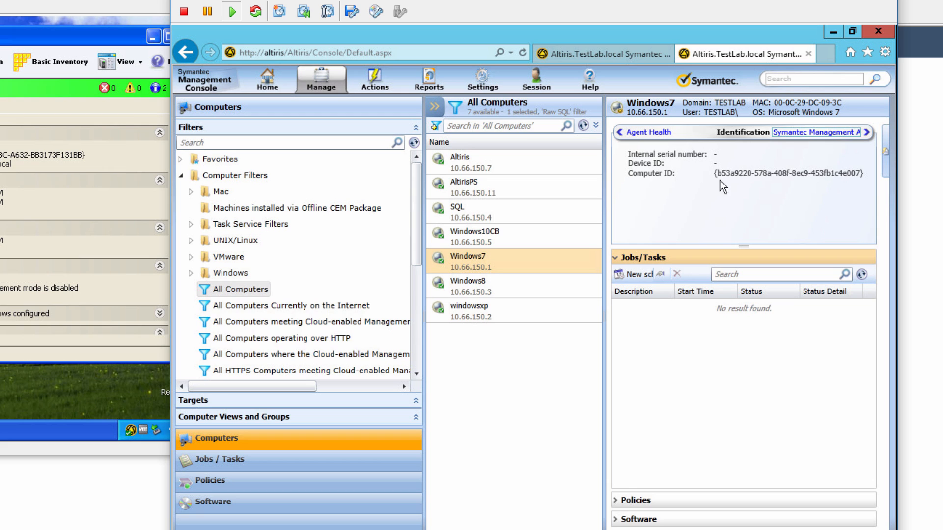
left_click(830, 136)
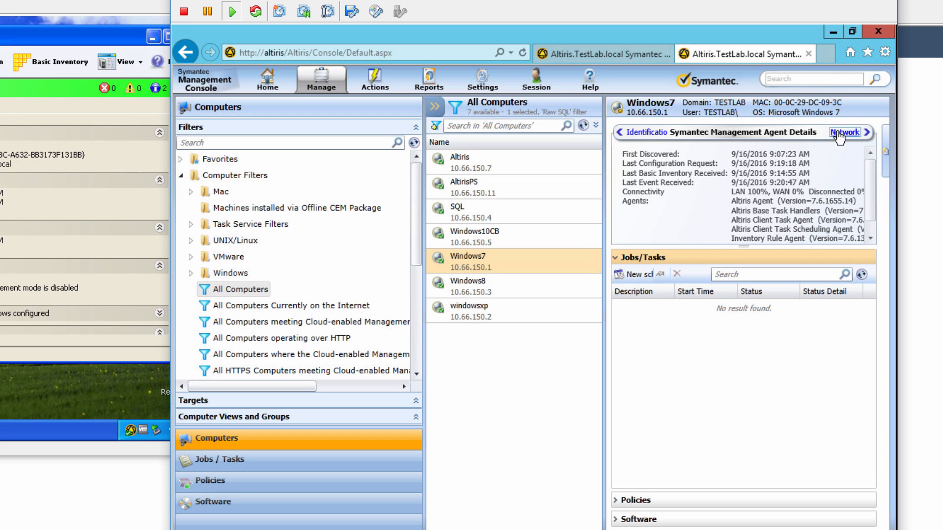
left_click(832, 132)
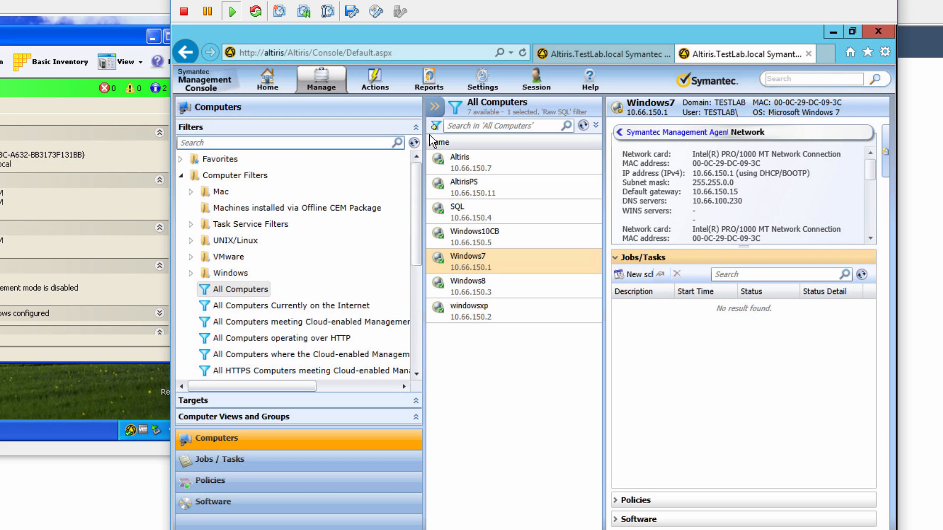
Step: Expand the All Computers summary, narrow the filter pane, and review the delivery, Manufacturers, Operating Systems and Agent Health views
left_click(434, 108)
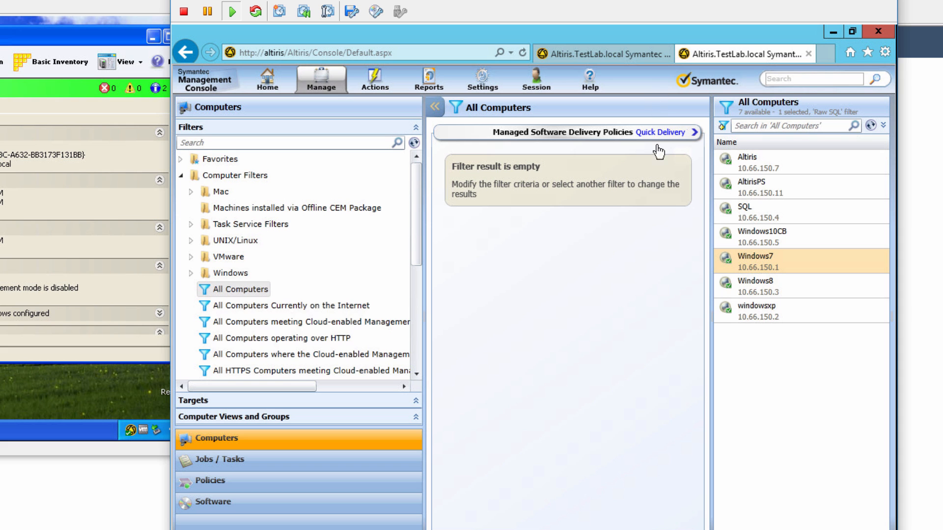
left_click(693, 132)
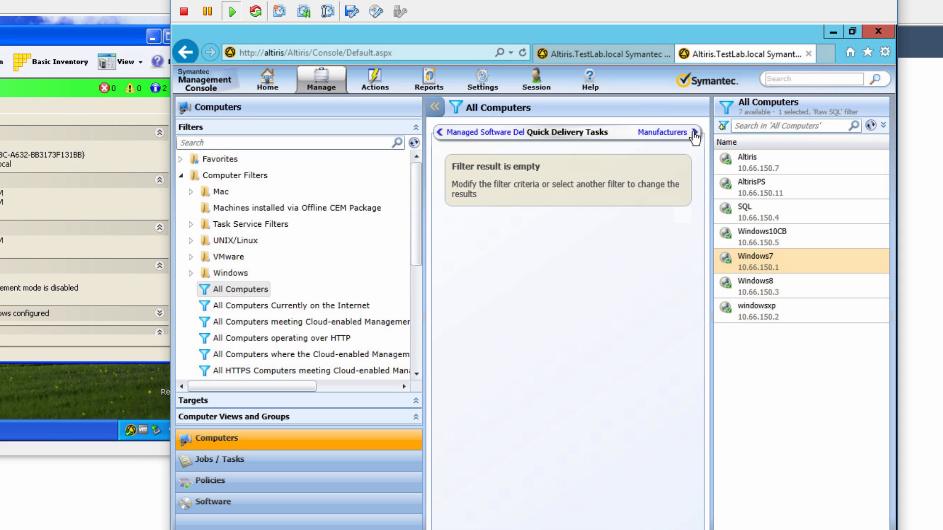
left_click(694, 132)
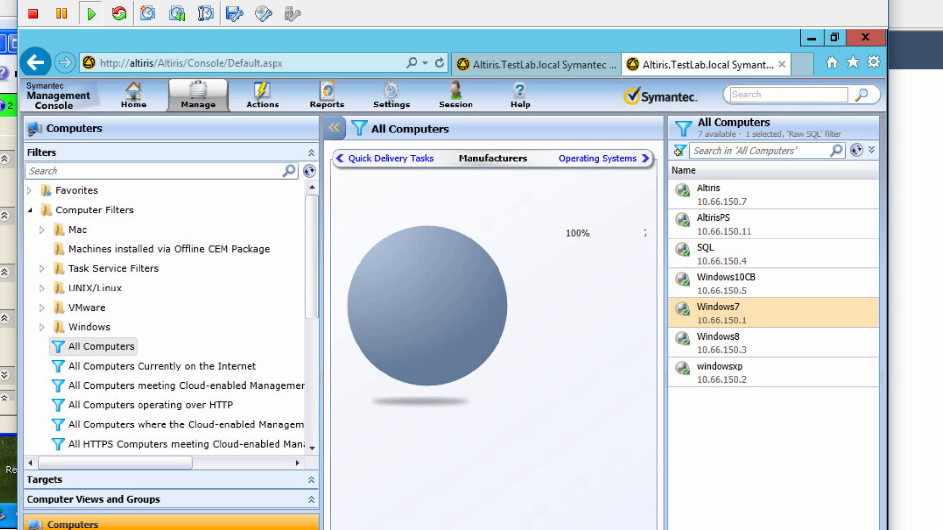
left_click_drag(322, 379, 239, 379)
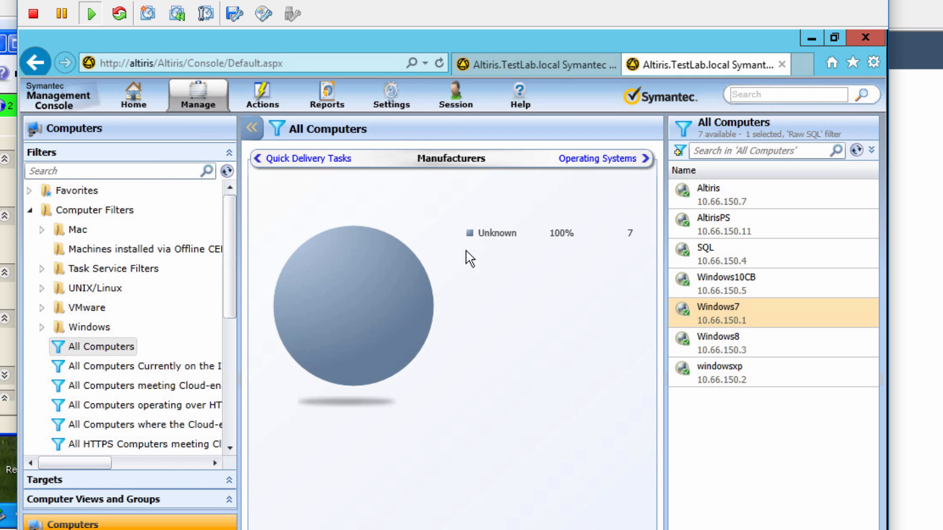
left_click(587, 162)
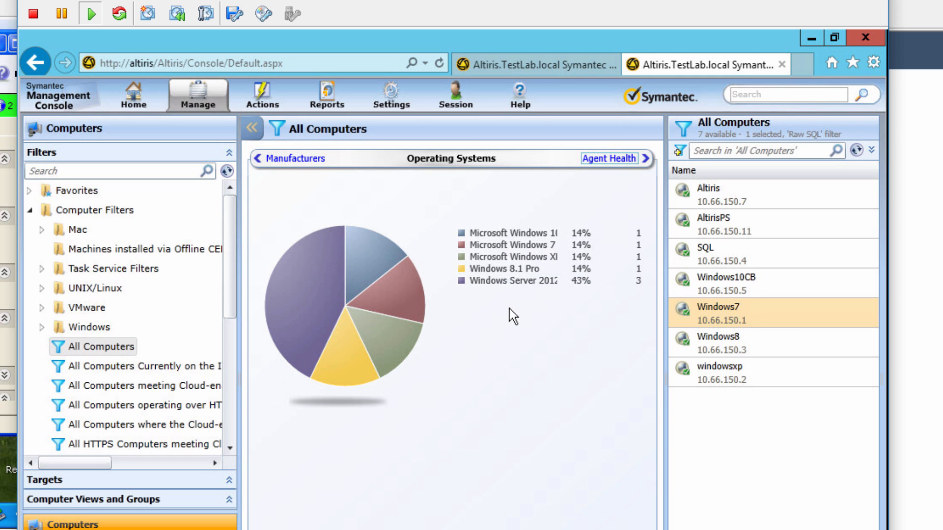
left_click(608, 160)
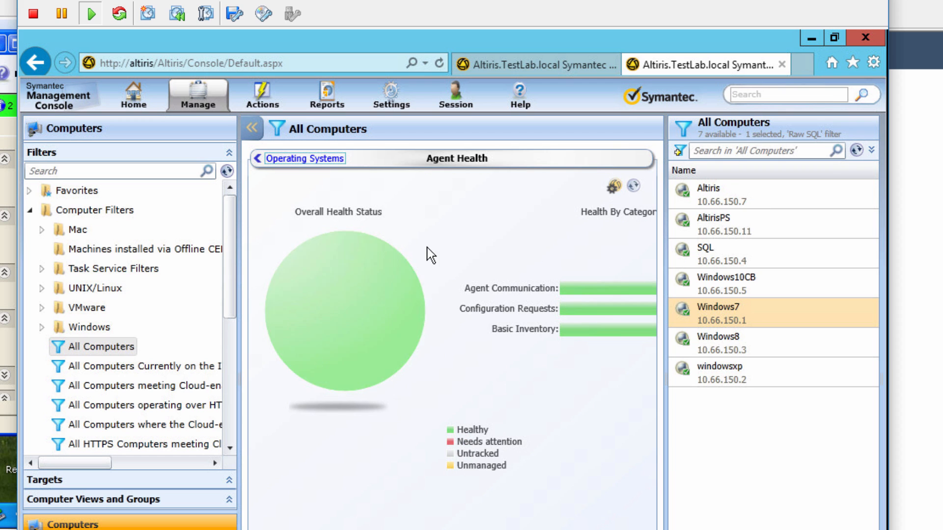
left_click(305, 159)
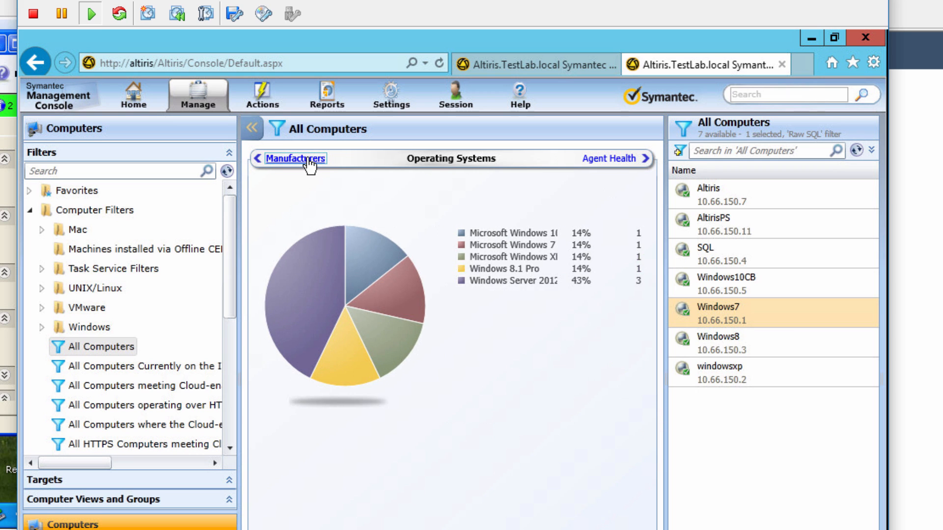
left_click(307, 160)
left_click(308, 159)
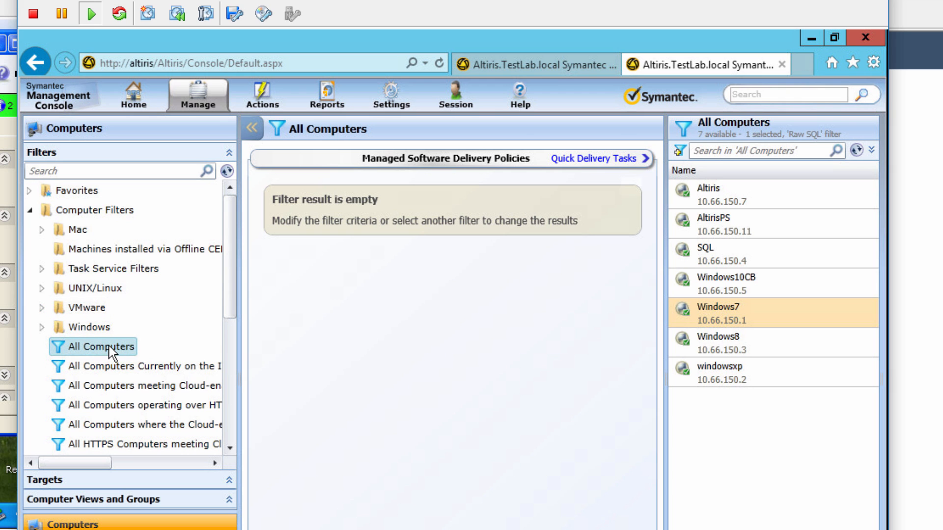
Step: Return to the computer list, open Windows7 in Resource Manager, and review its summary from General through Network
left_click(251, 130)
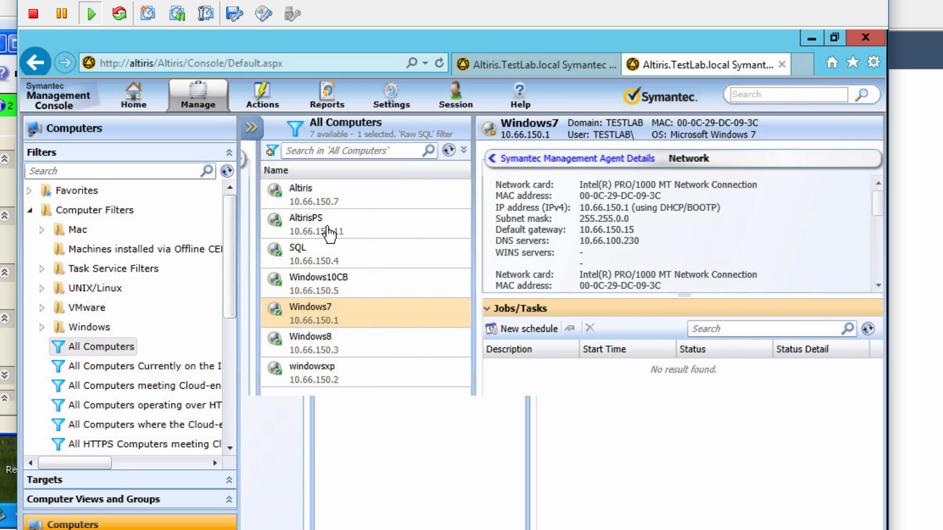
left_click(286, 199)
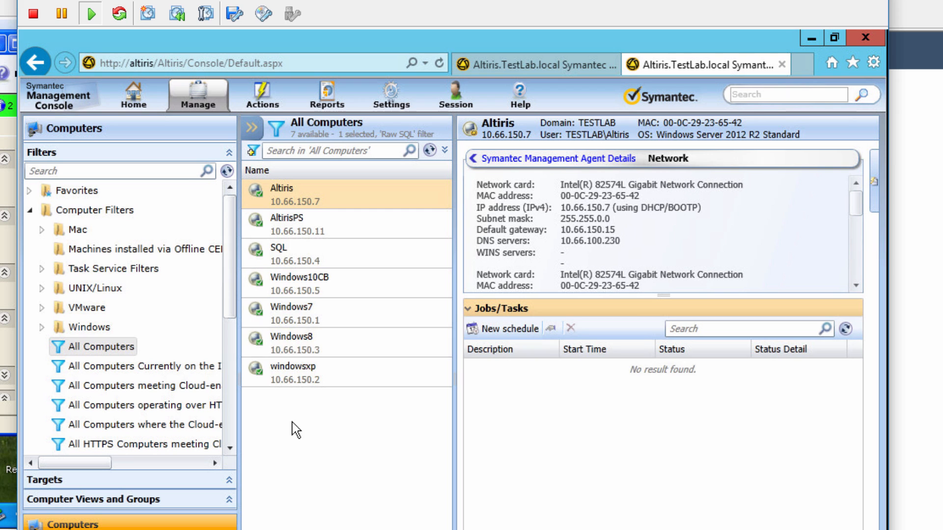
right_click(284, 312)
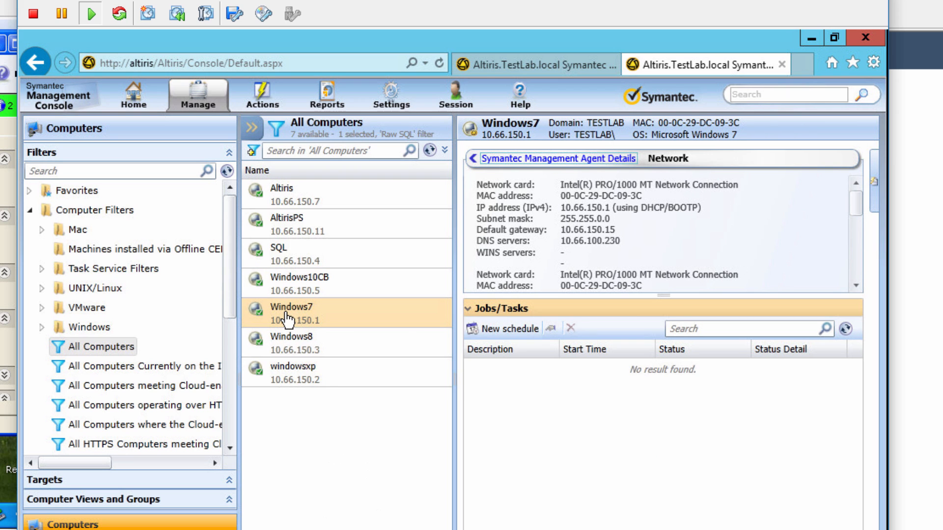
right_click(289, 313)
left_click(336, 333)
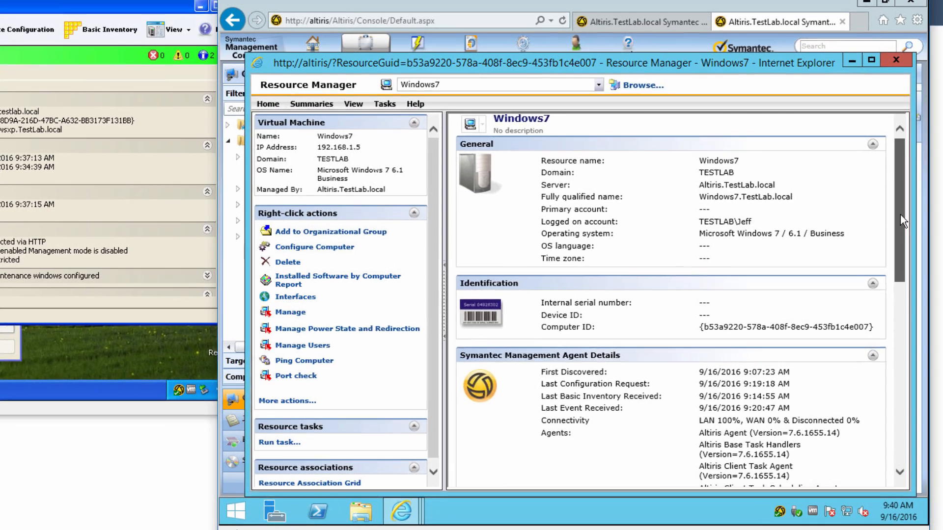
left_click_drag(872, 194, 877, 284)
left_click_drag(927, 254, 927, 256)
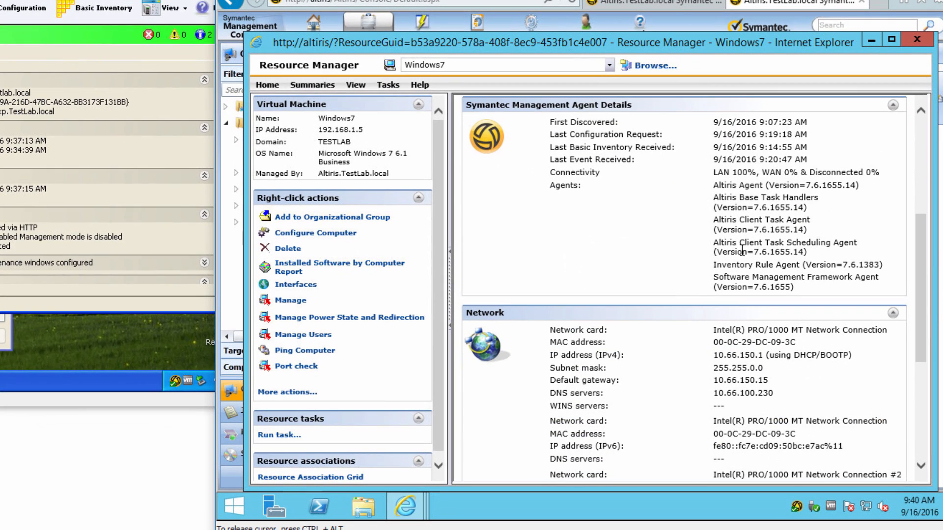
left_click_drag(927, 300, 936, 410)
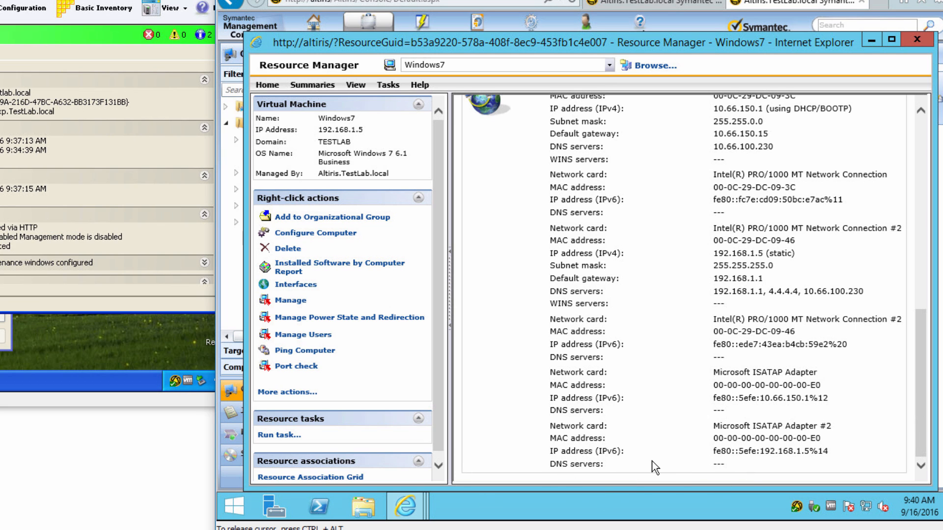
Step: Open the data classes for Windows7, expand Directory Connector, Inventory and Basic Inventory, and view AeX AC Client Agent and AeX AC Discovery
left_click(348, 85)
left_click(363, 103)
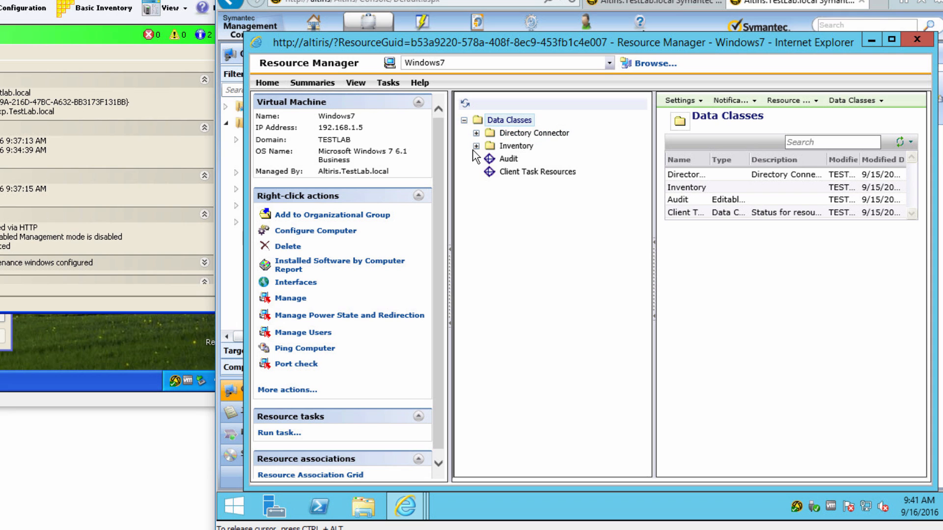
left_click(476, 146)
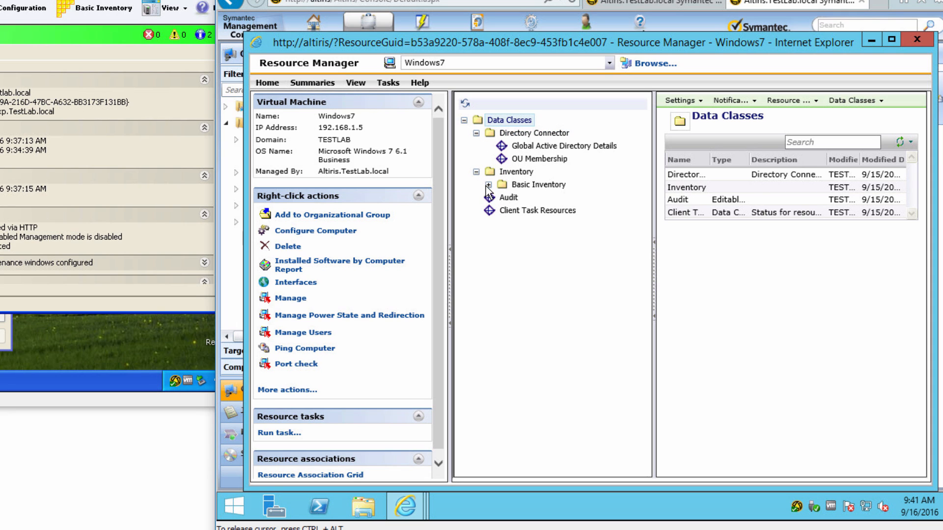
left_click(489, 185)
left_click(555, 198)
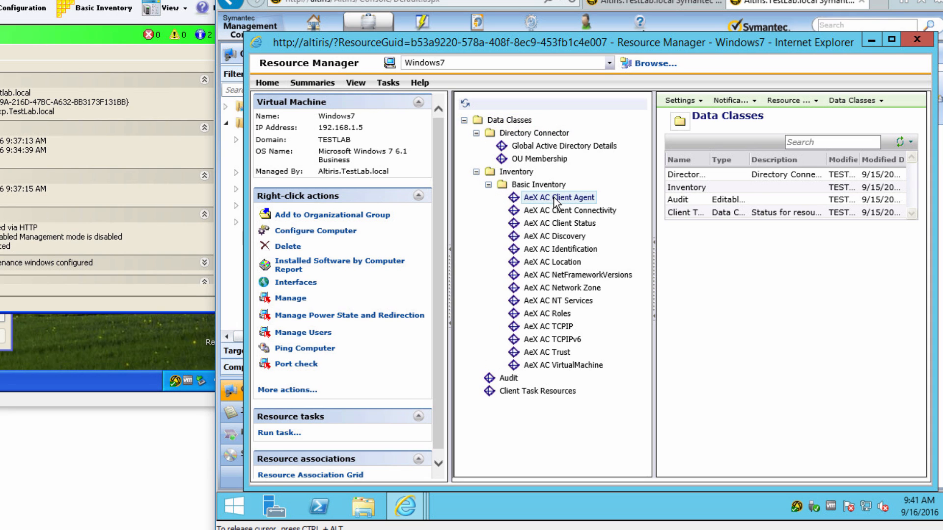
left_click(562, 237)
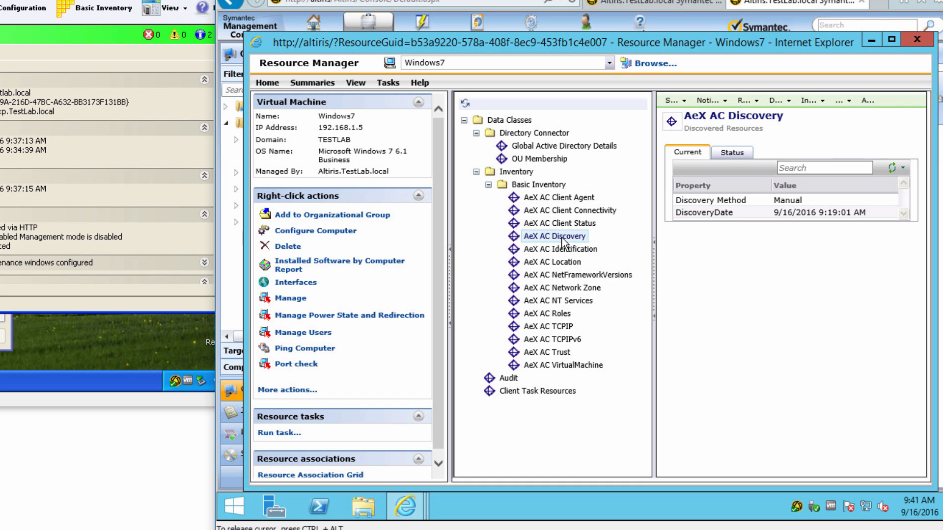
Step: Collapse the Resource Manager action pane, view the AeX AC Location, TCPIP and NT Services data for Windows7, and close Resource Manager
right_click(450, 285)
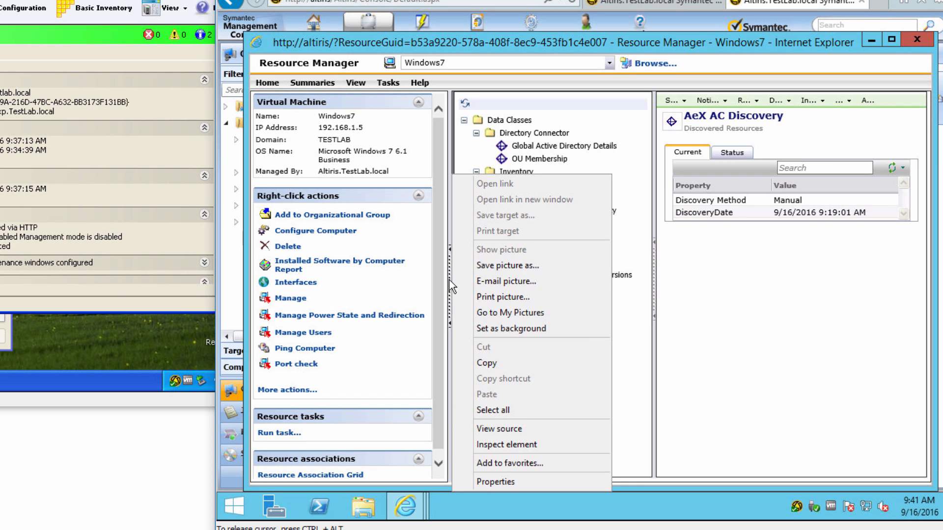
left_click(449, 280)
left_click(450, 279)
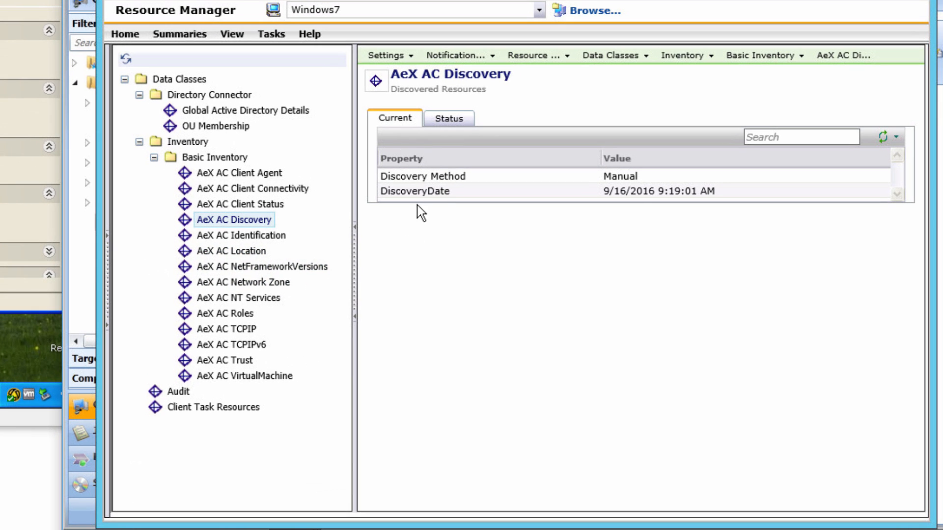
left_click(244, 253)
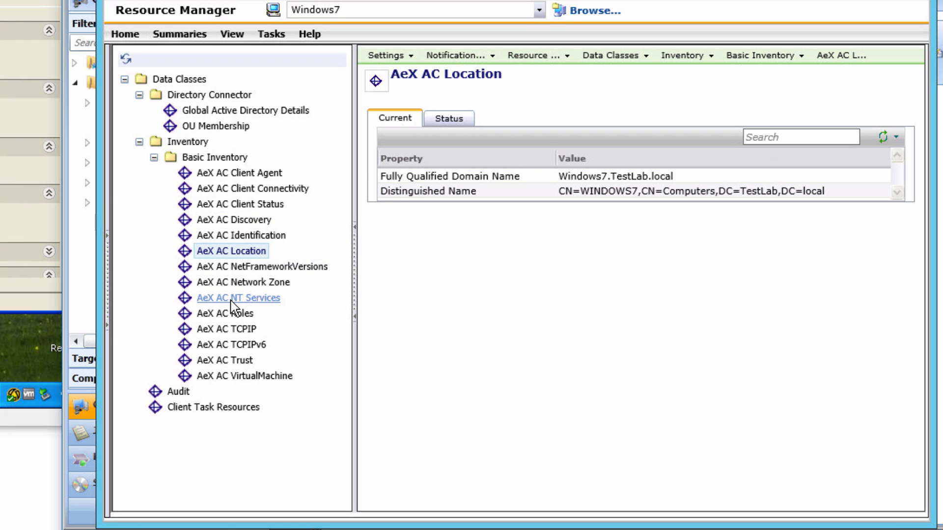
left_click(239, 328)
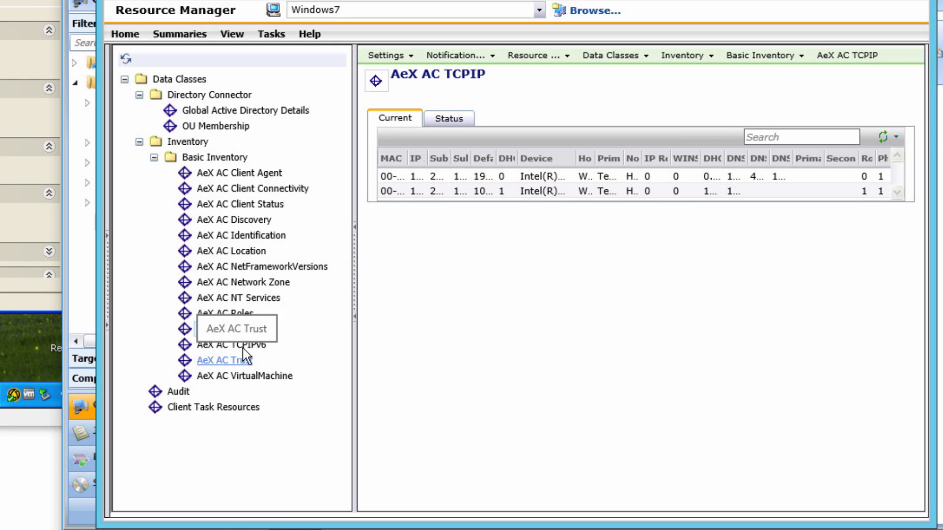
left_click(421, 191)
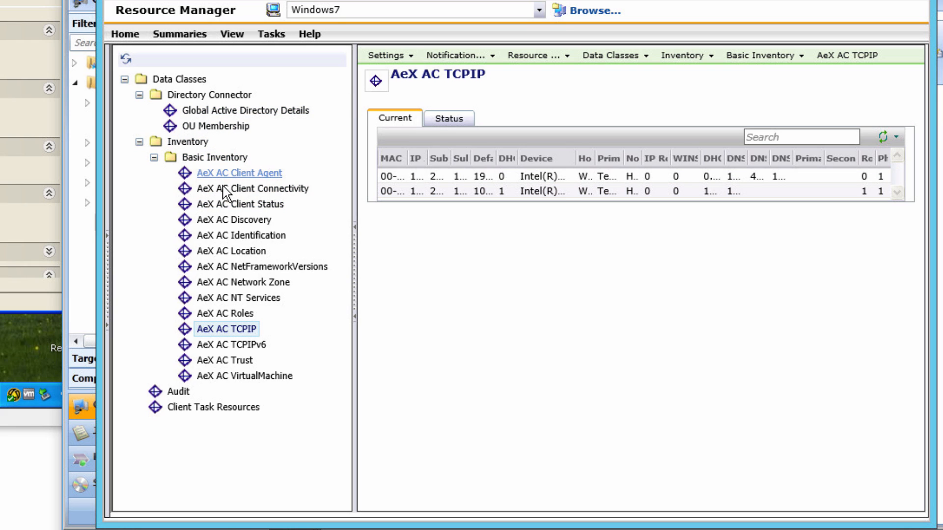
left_click(215, 299)
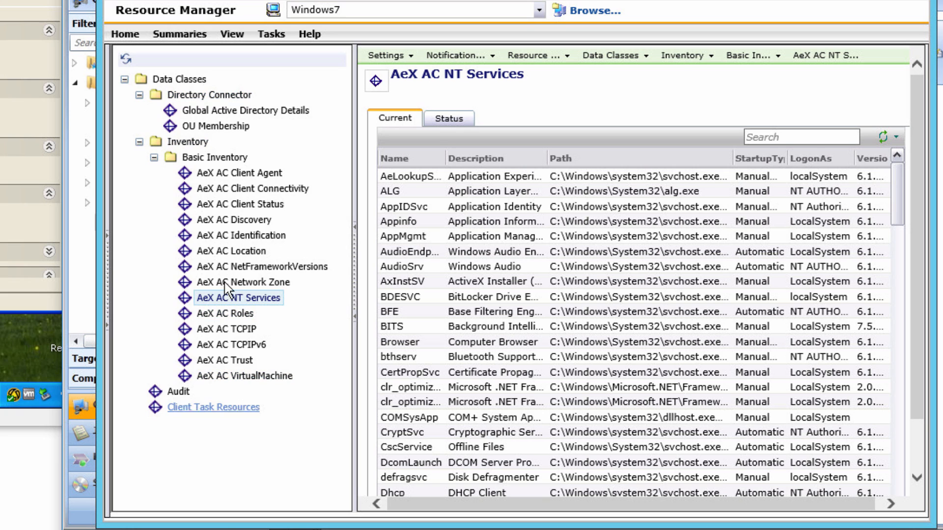
key("alt+F4")
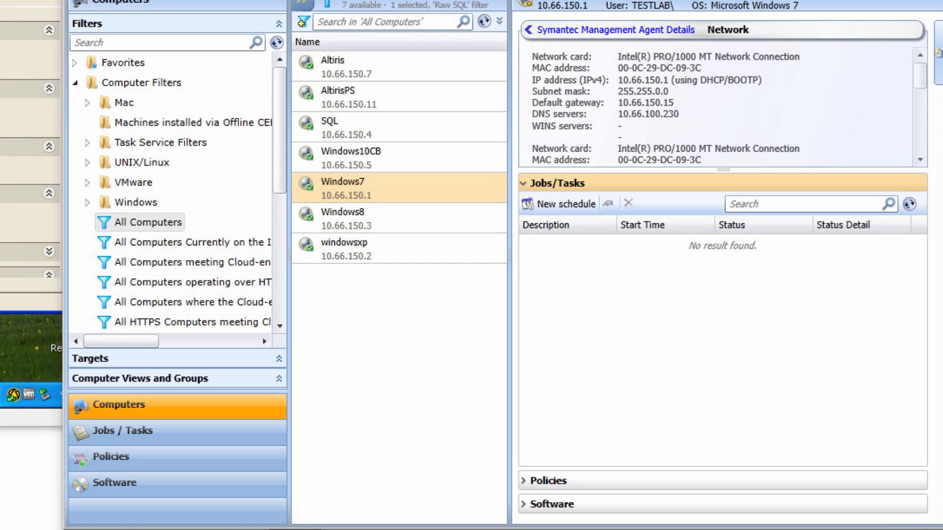